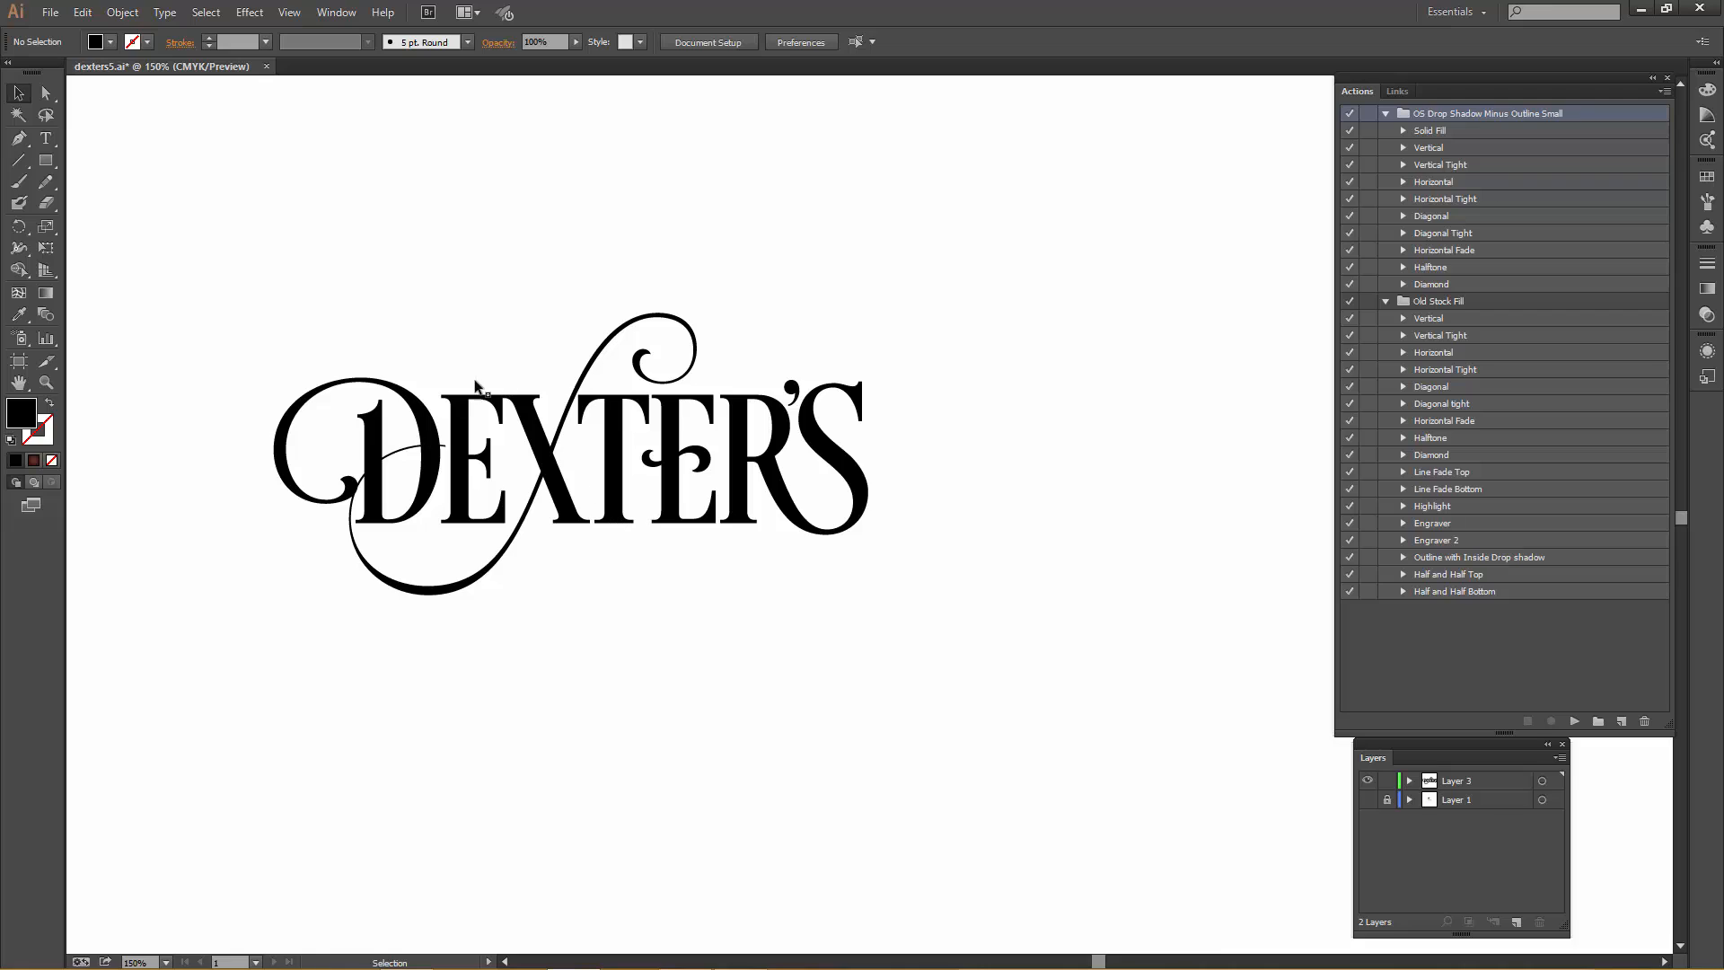
# - Run the Solid Fill action from the OS Drop Shadow Minus Outline Small set on the whole DEXTER'S lettering
pyautogui.moveTo(239, 282); pyautogui.dragTo(998, 675)
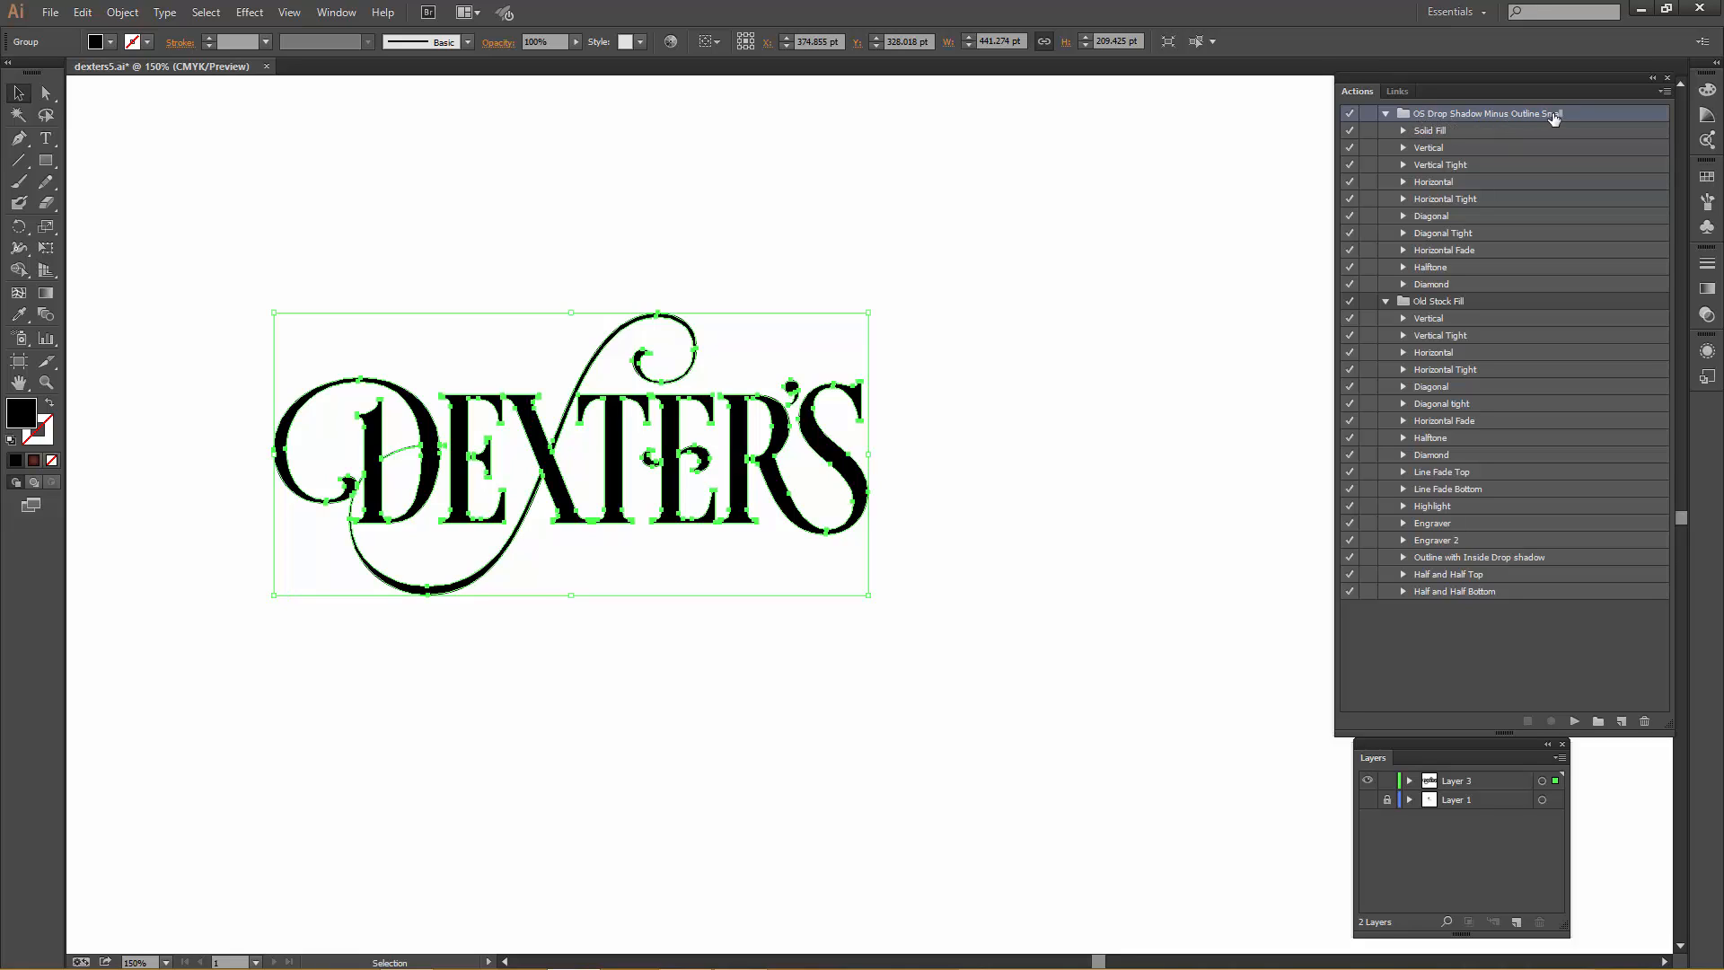
pyautogui.click(1452, 134)
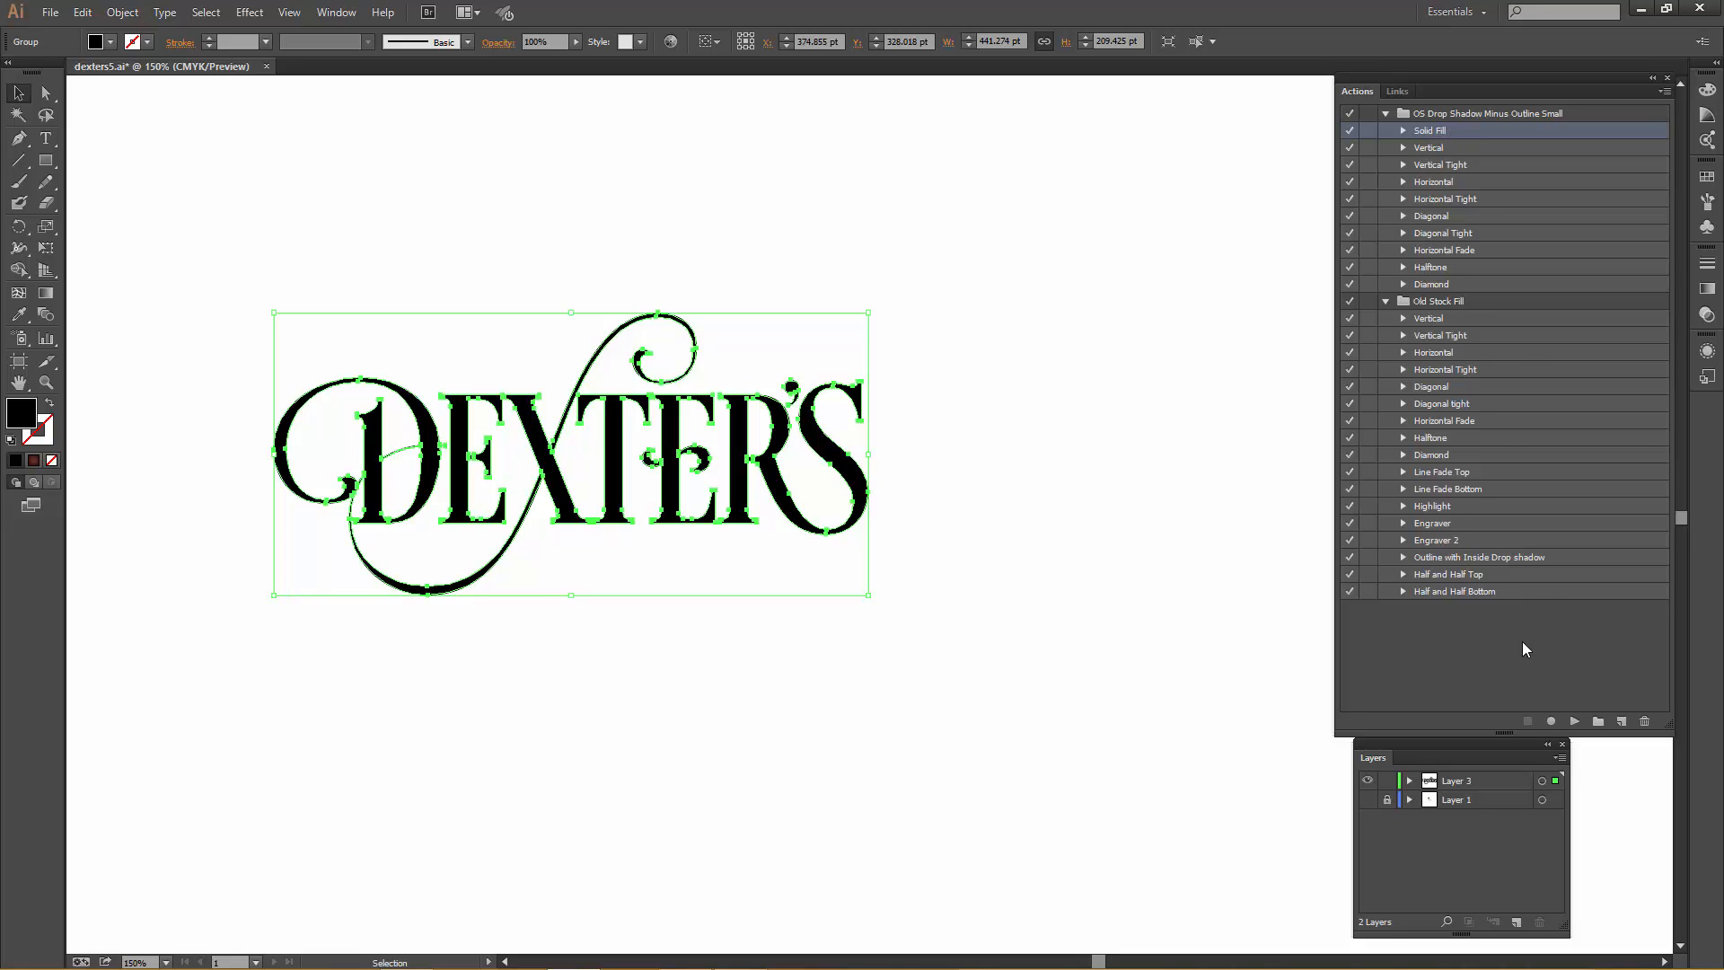
pyautogui.click(1576, 721)
pyautogui.click(897, 518)
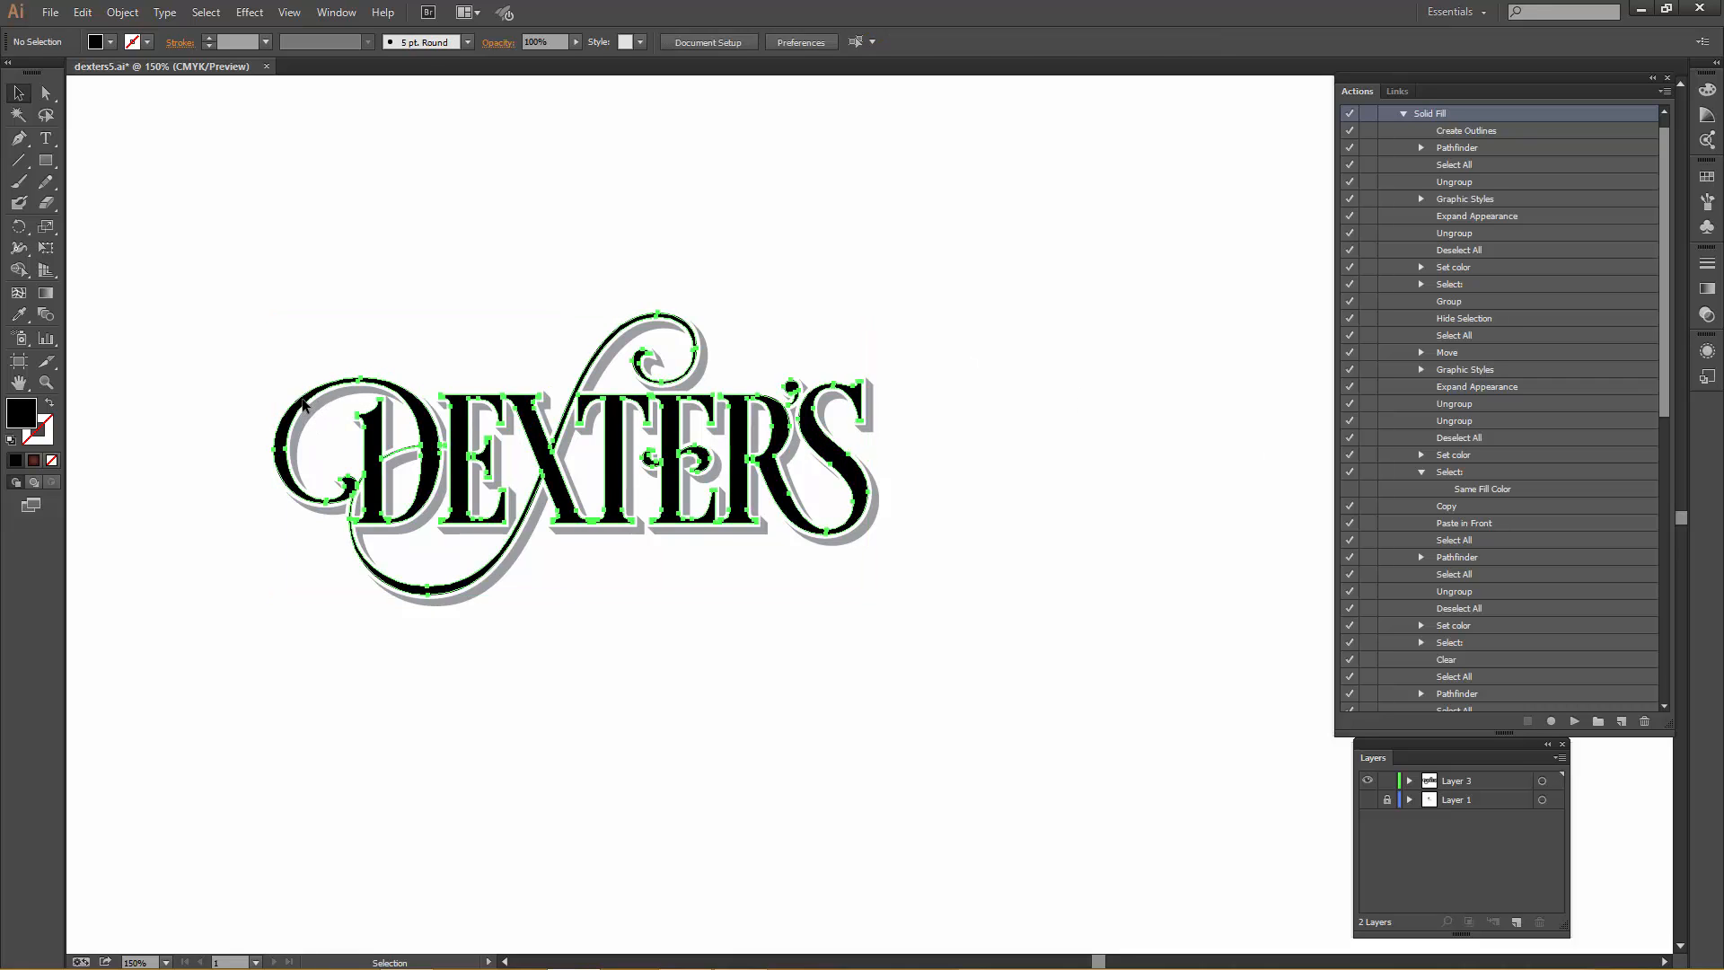
# - Cut the black lettering, lock Layer 3 holding the shadow, and paste the lettering in place on a new layer above
pyautogui.click(302, 405)
pyautogui.press('Delete')
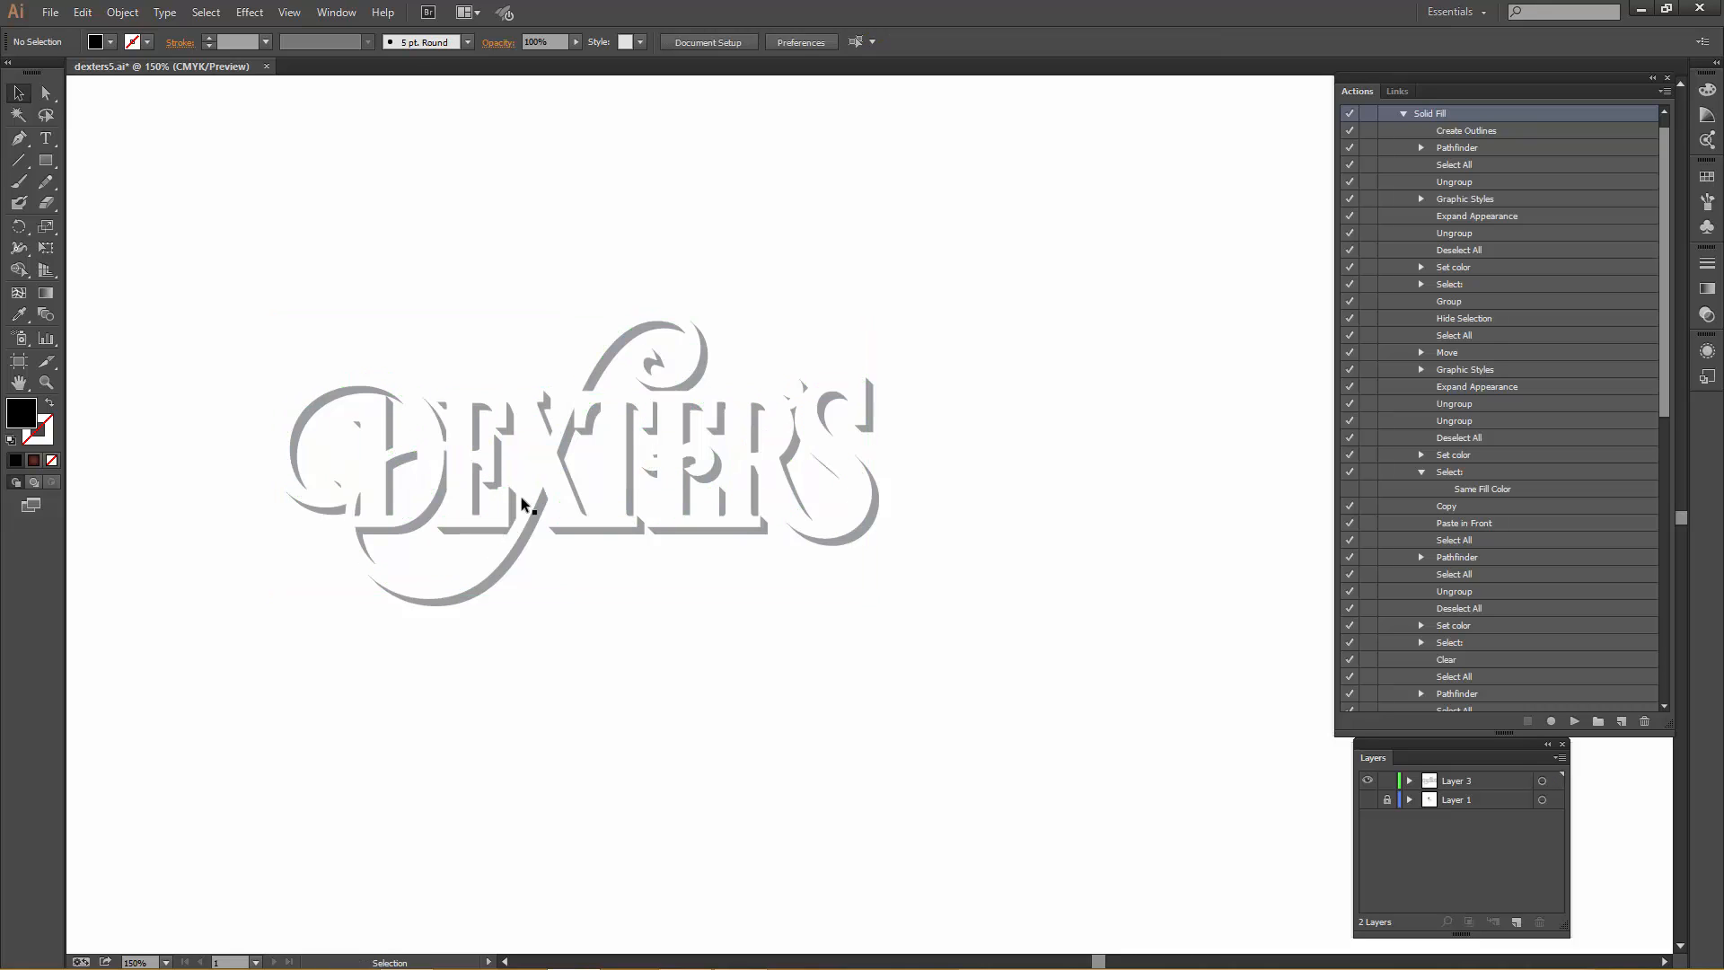
pyautogui.click(1389, 781)
pyautogui.click(1514, 924)
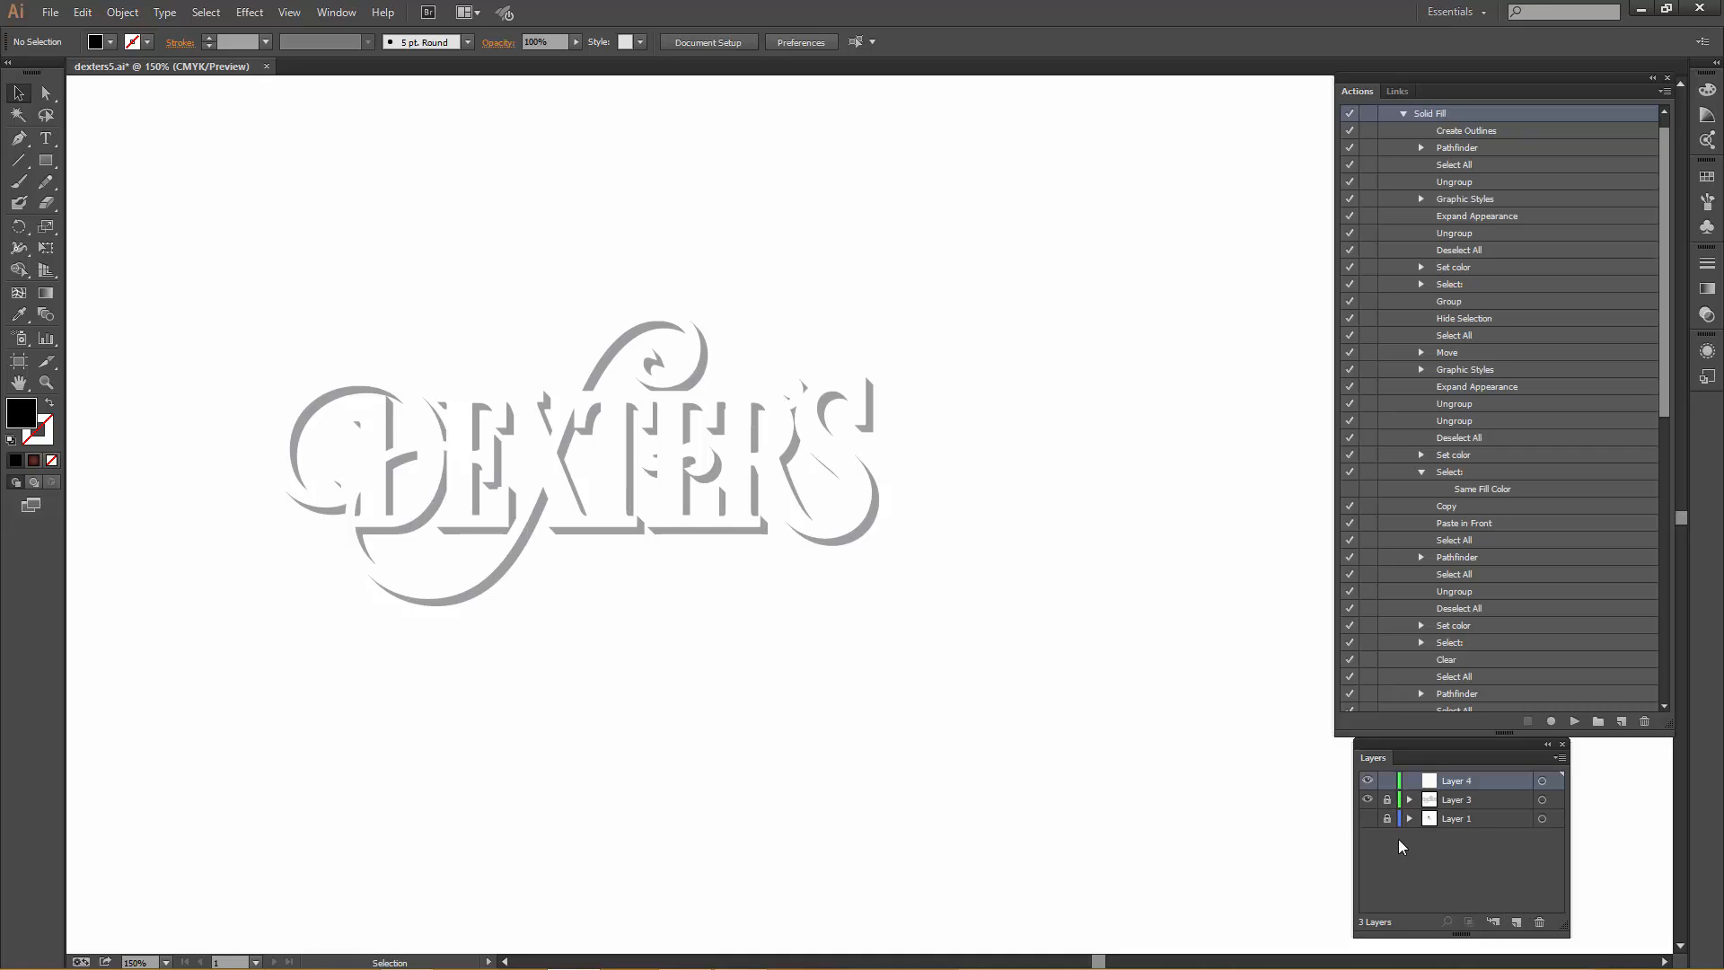
pyautogui.hotkey('ctrl', 'f')
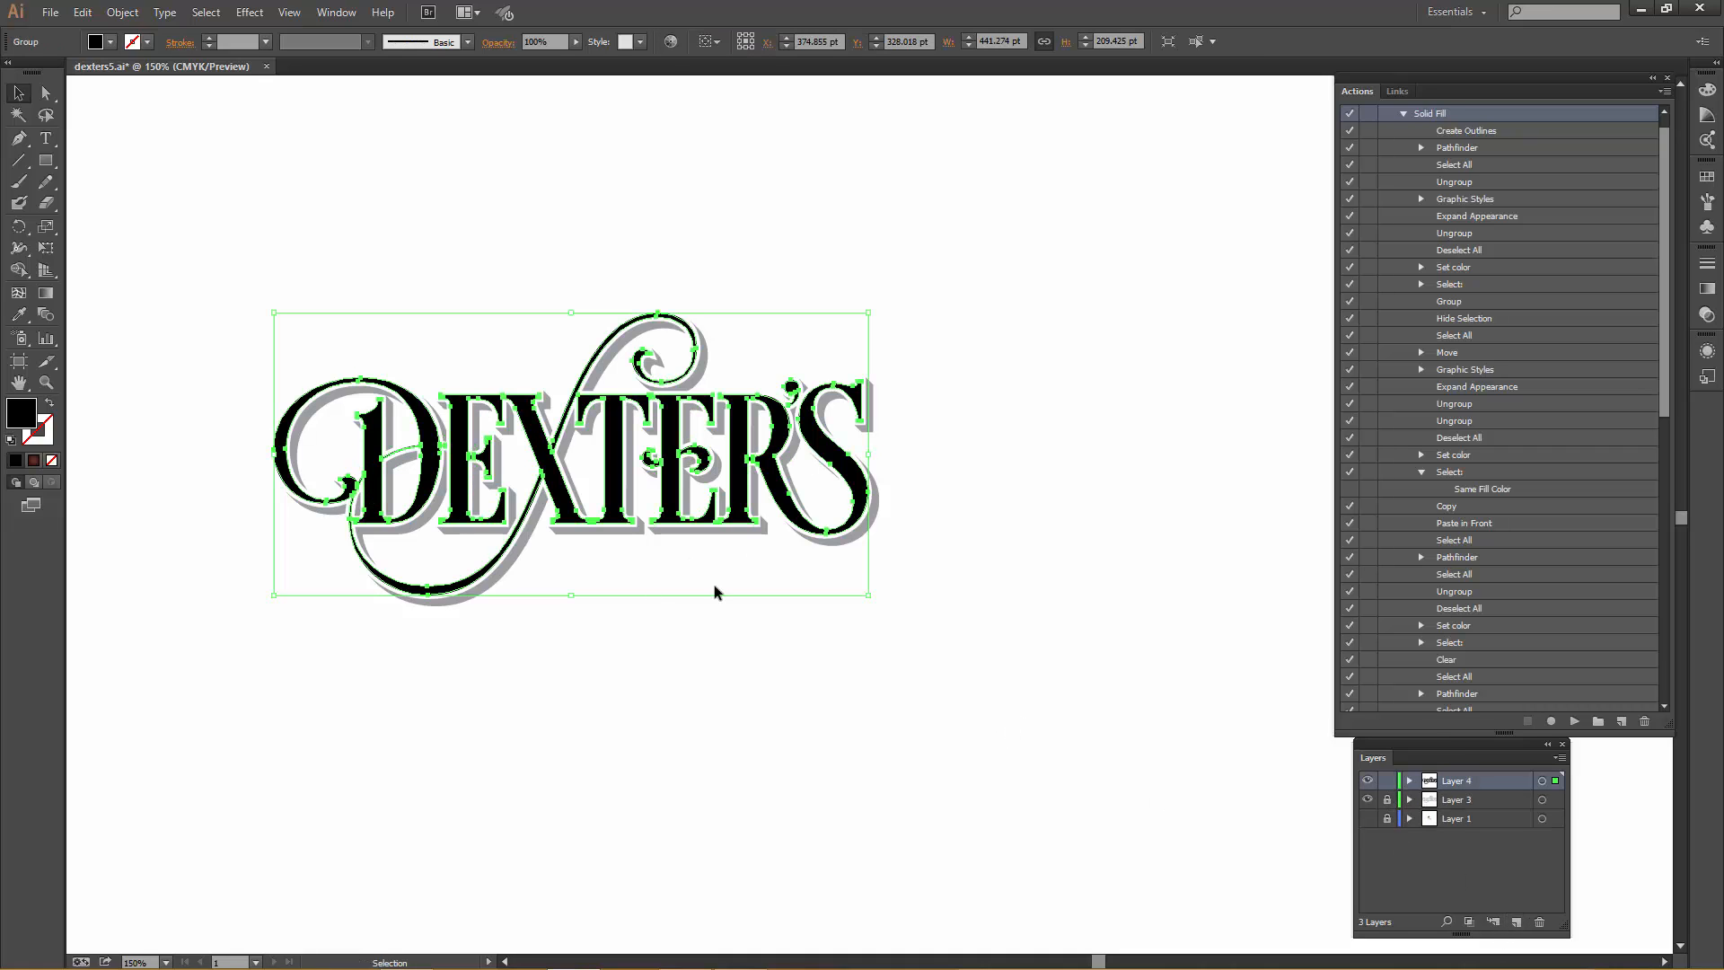
pyautogui.click(799, 695)
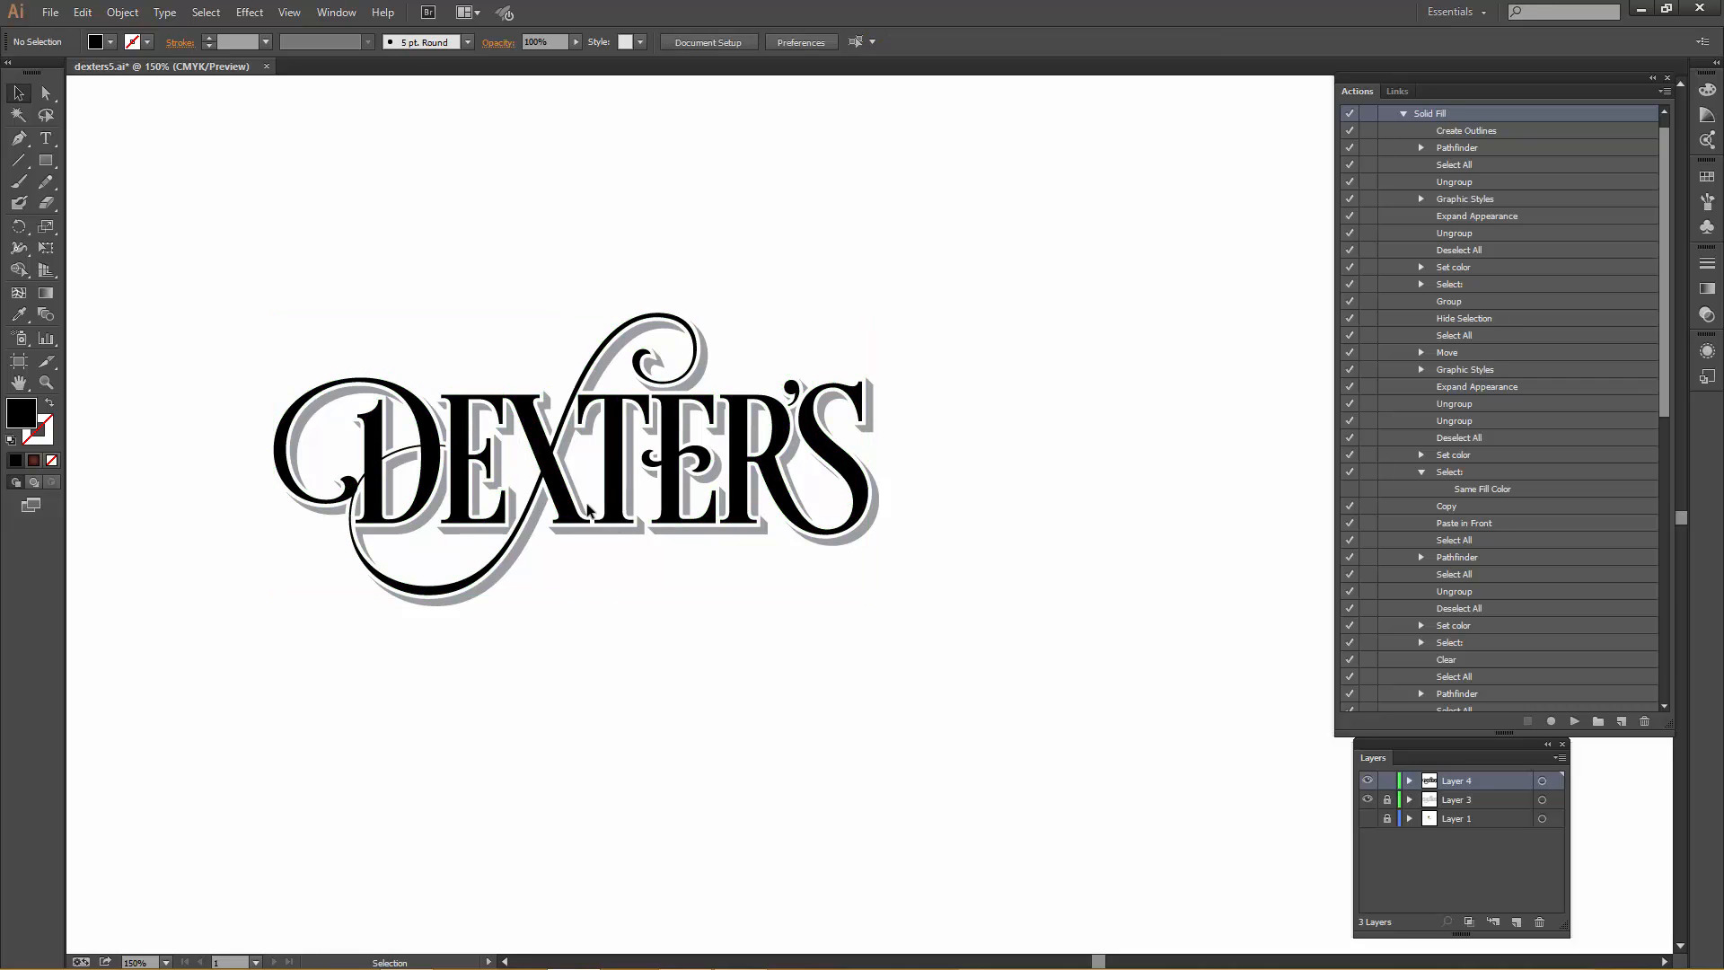
# - Run the Engraver 2 action from the Old Stock Fill set on the black DEXTER'S lettering
pyautogui.click(1404, 115)
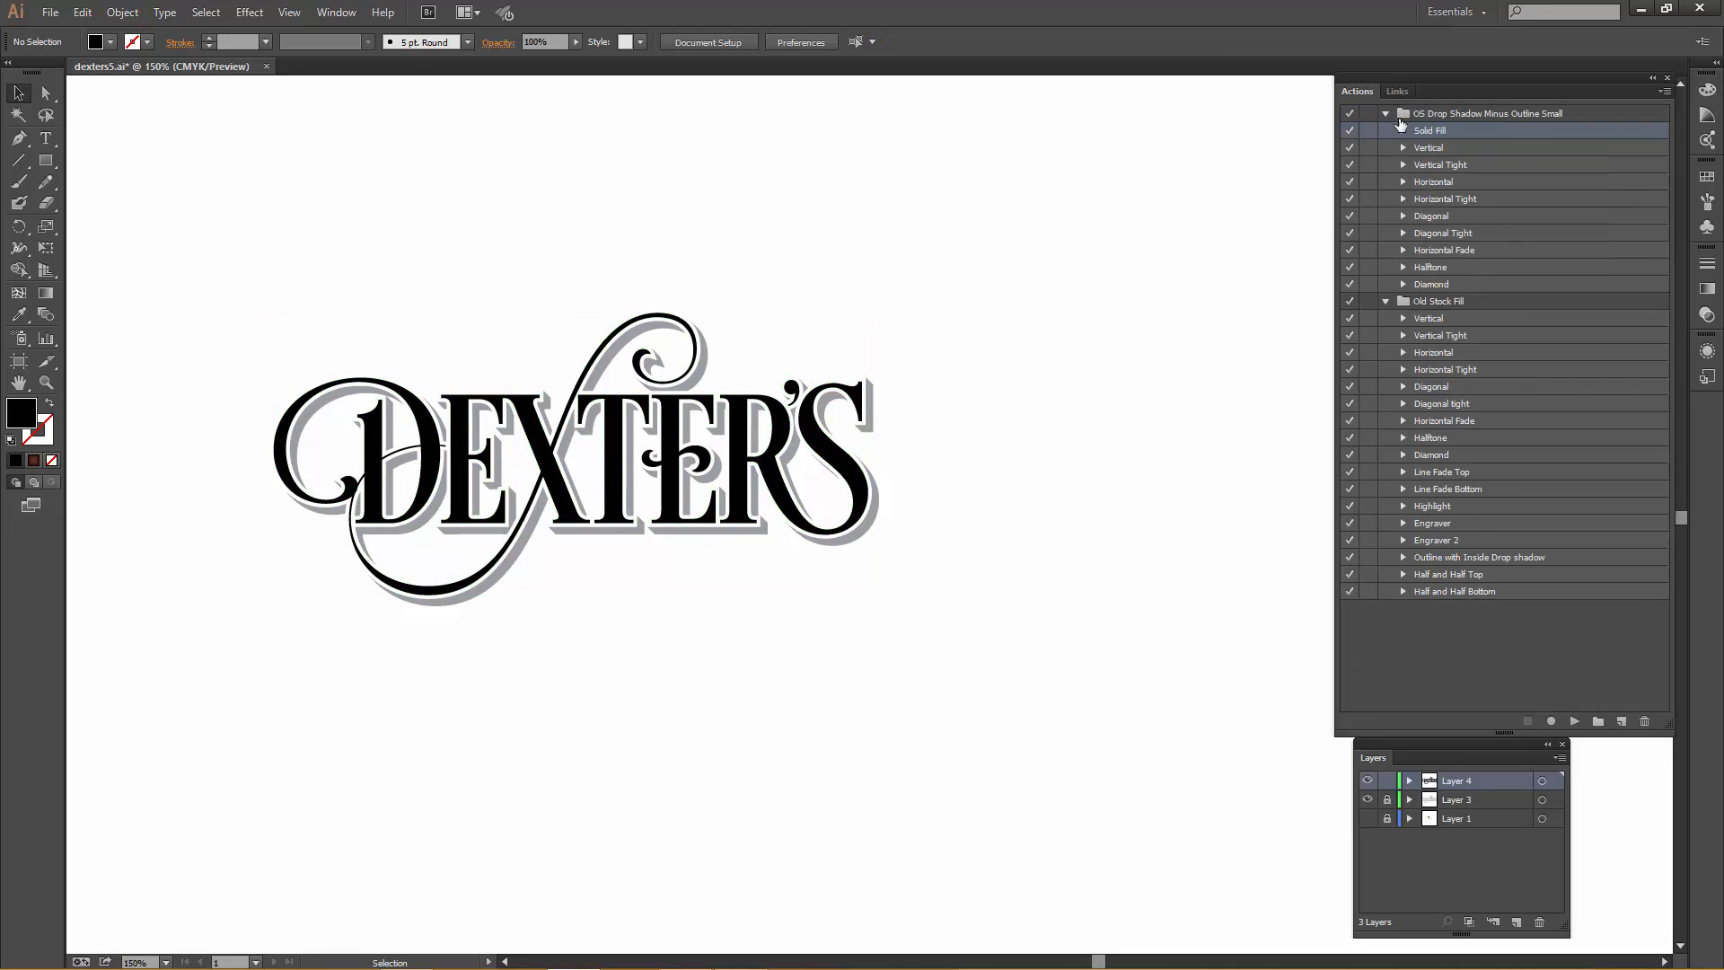
pyautogui.moveTo(199, 234); pyautogui.dragTo(1061, 766)
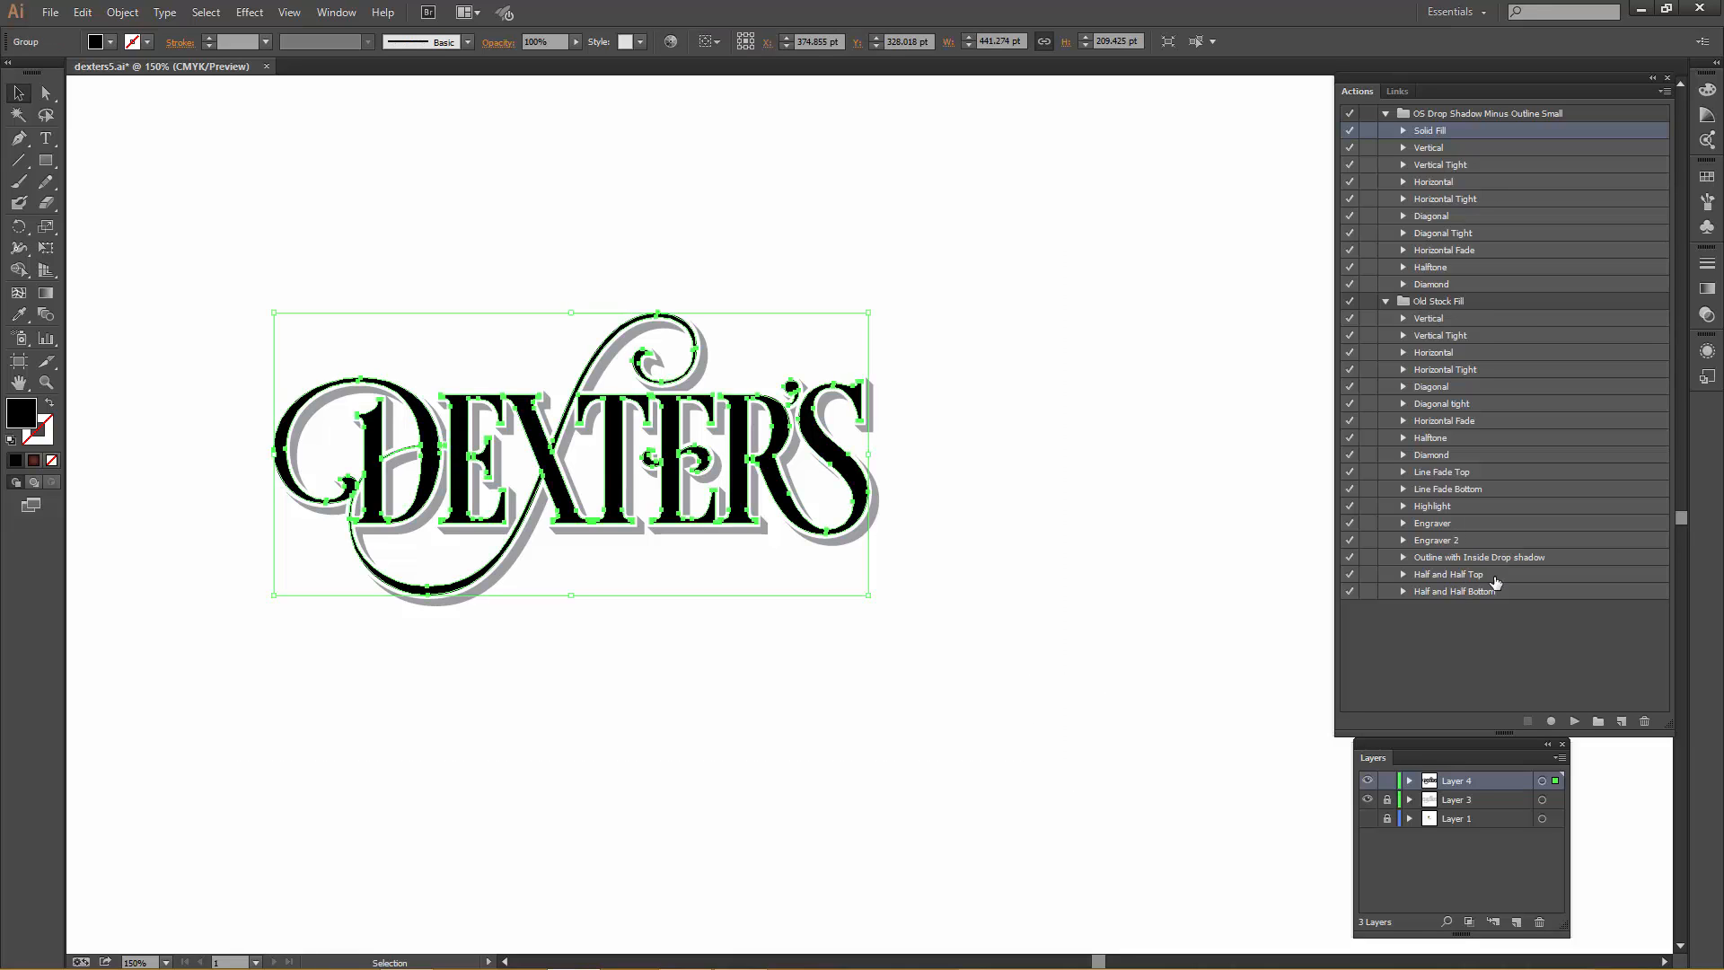
pyautogui.click(1502, 542)
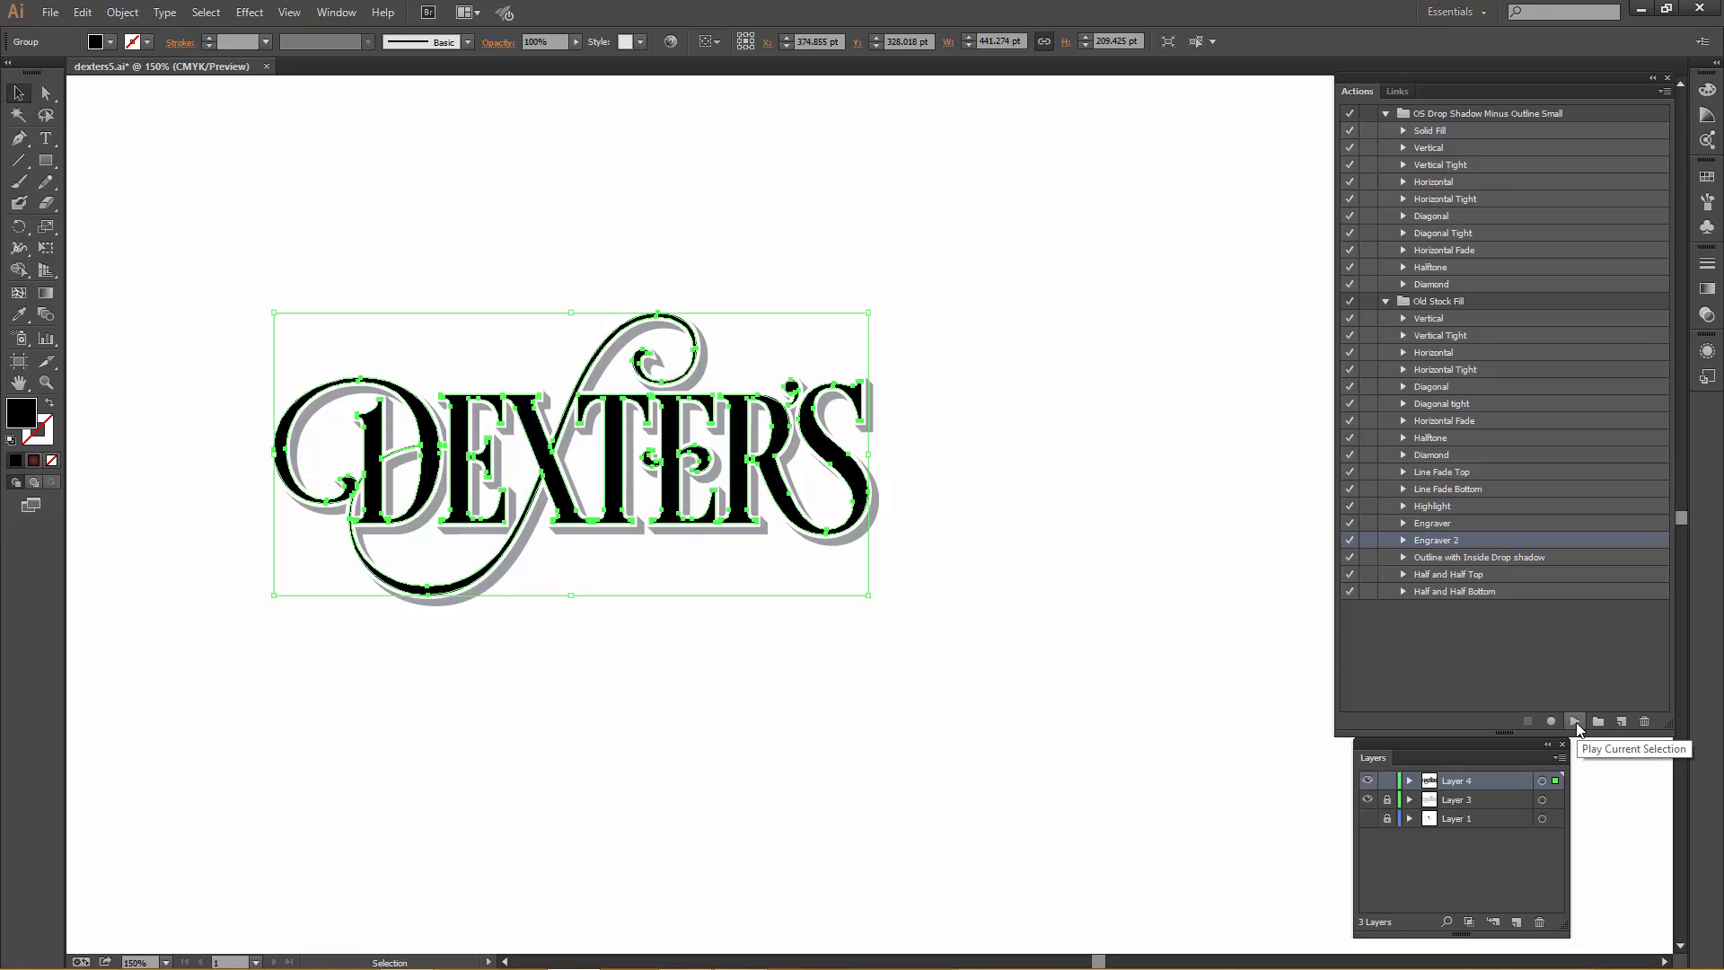
pyautogui.click(1575, 722)
pyautogui.press('Return')
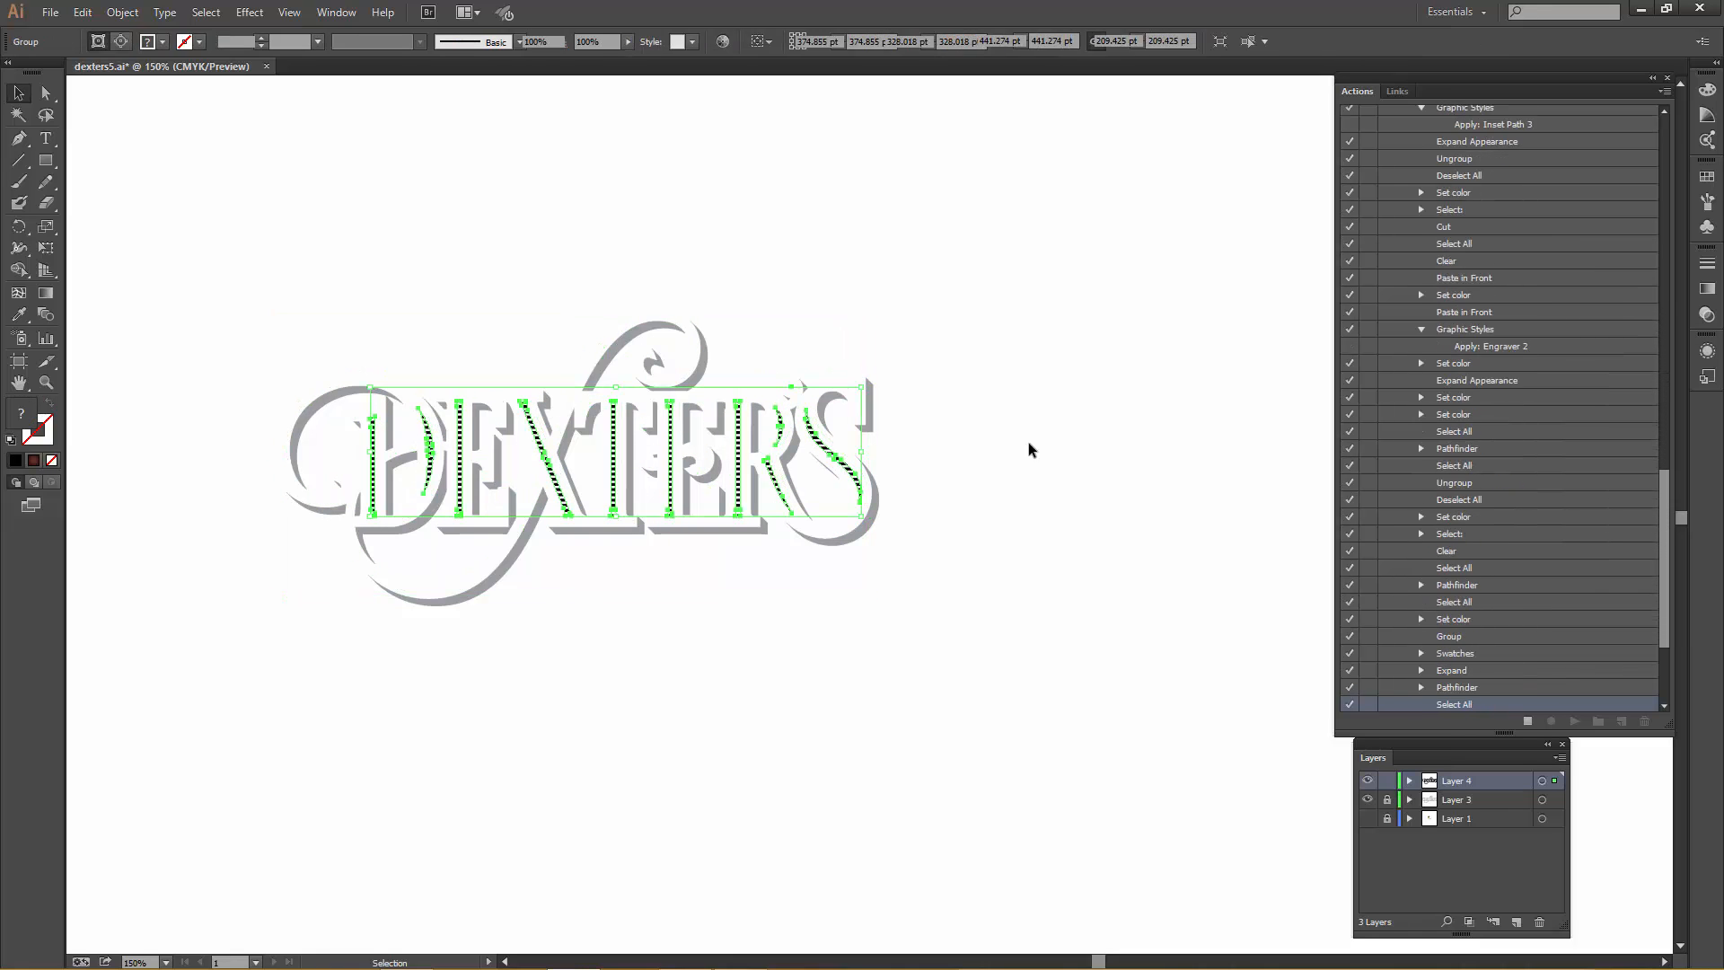
pyautogui.click(1010, 459)
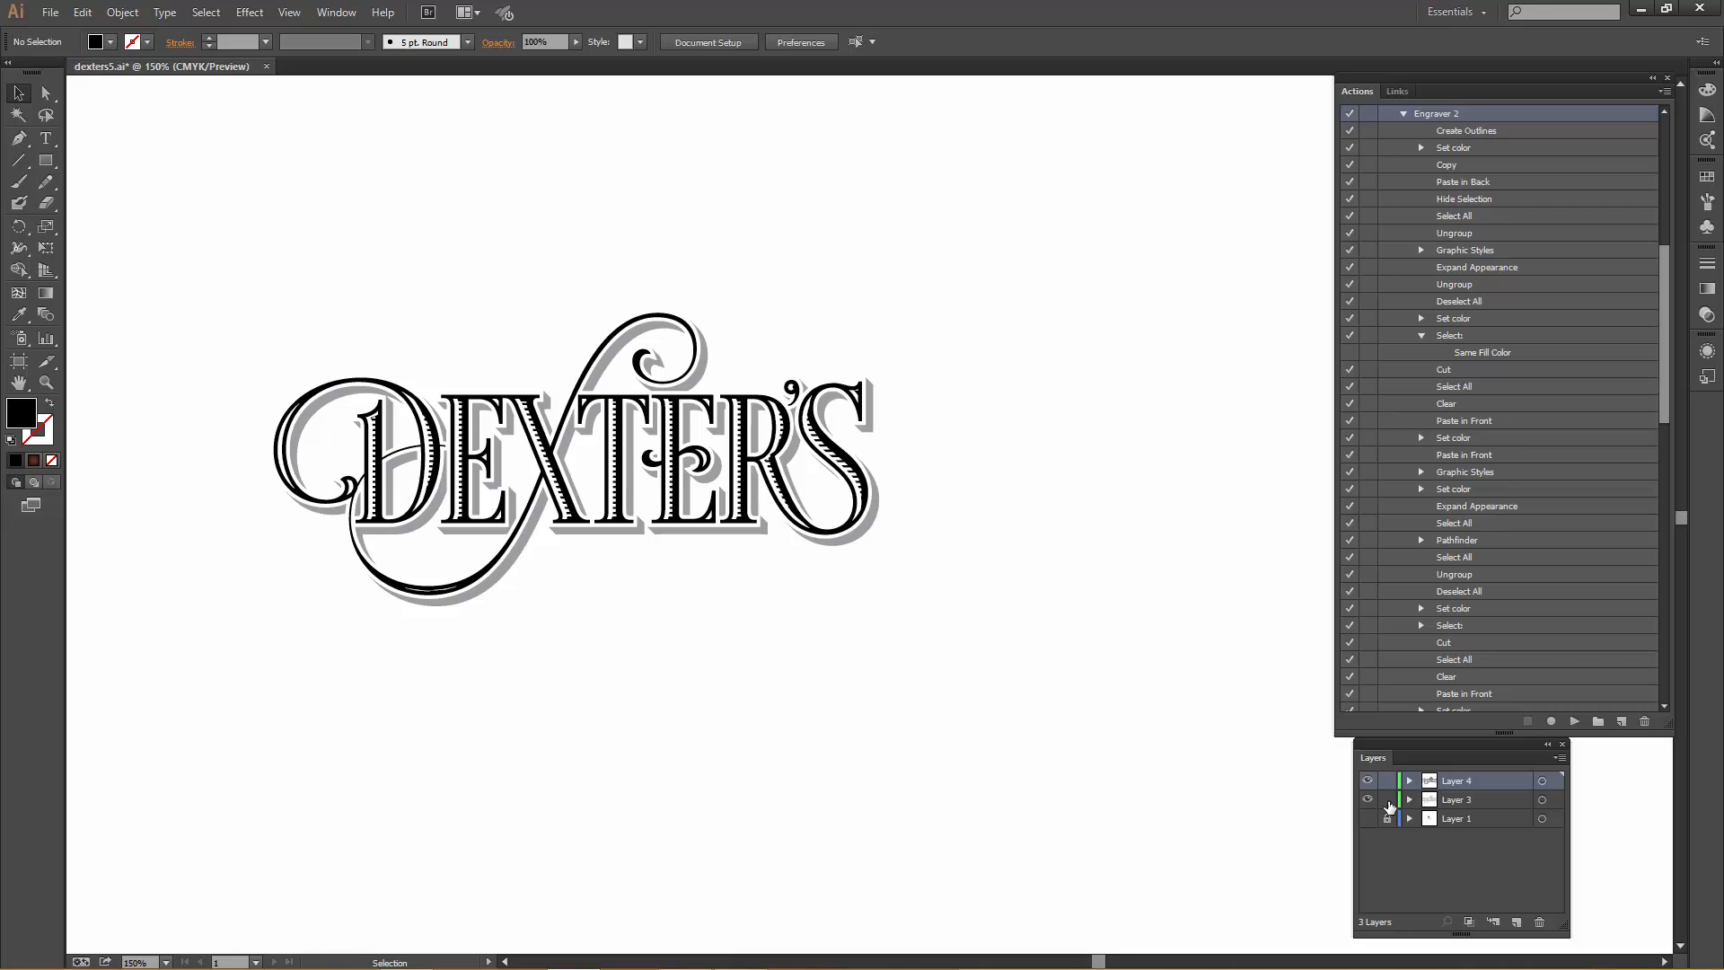
# - Fill the black DEXTER'S letter shapes with the dark brown gradient swatch, running vertically from below the lettering to its top
pyautogui.click(1668, 78)
pyautogui.click(343, 385)
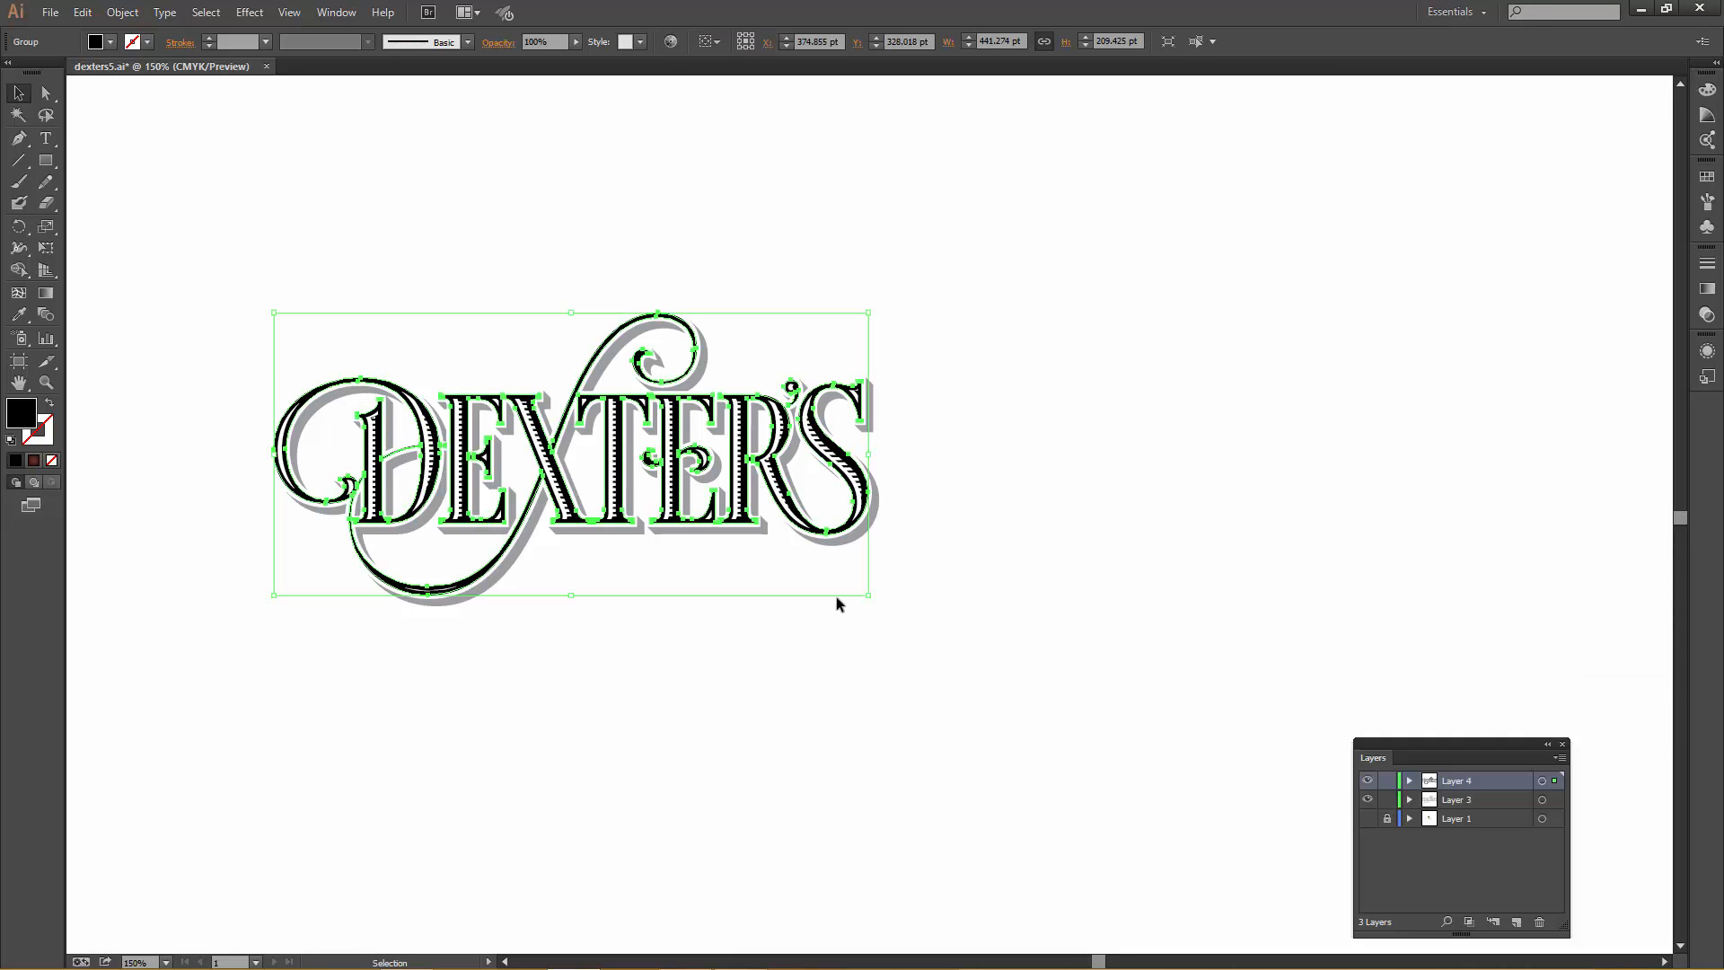
pyautogui.click(1707, 179)
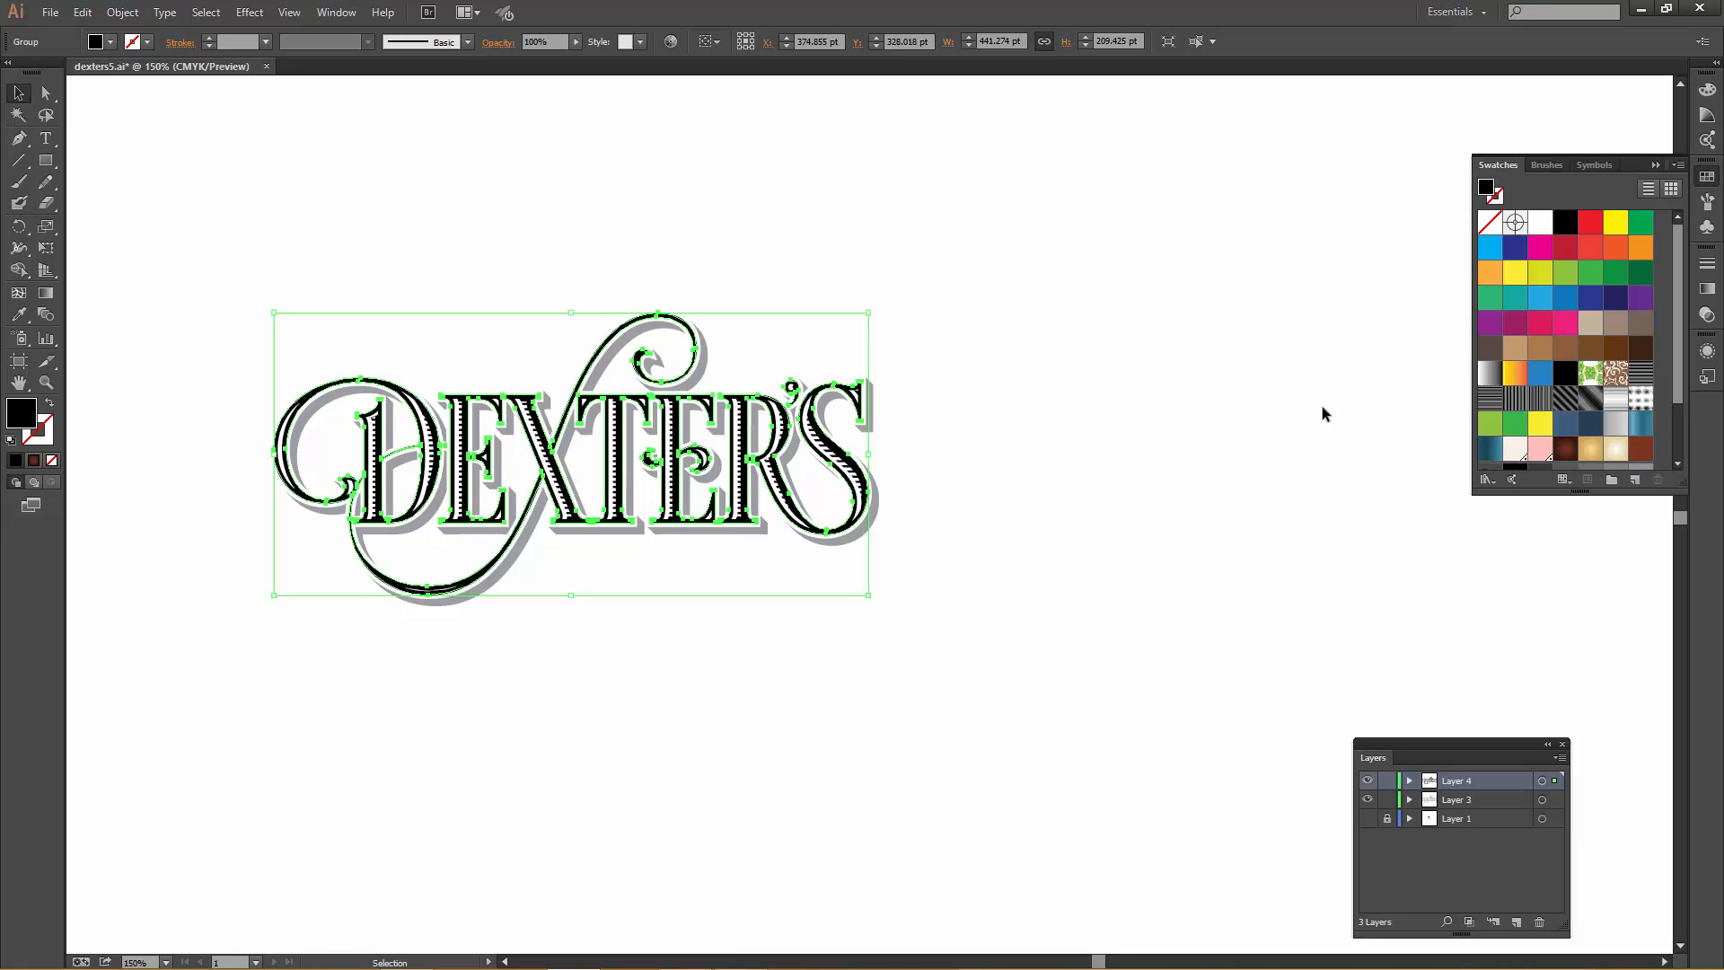
pyautogui.click(1562, 452)
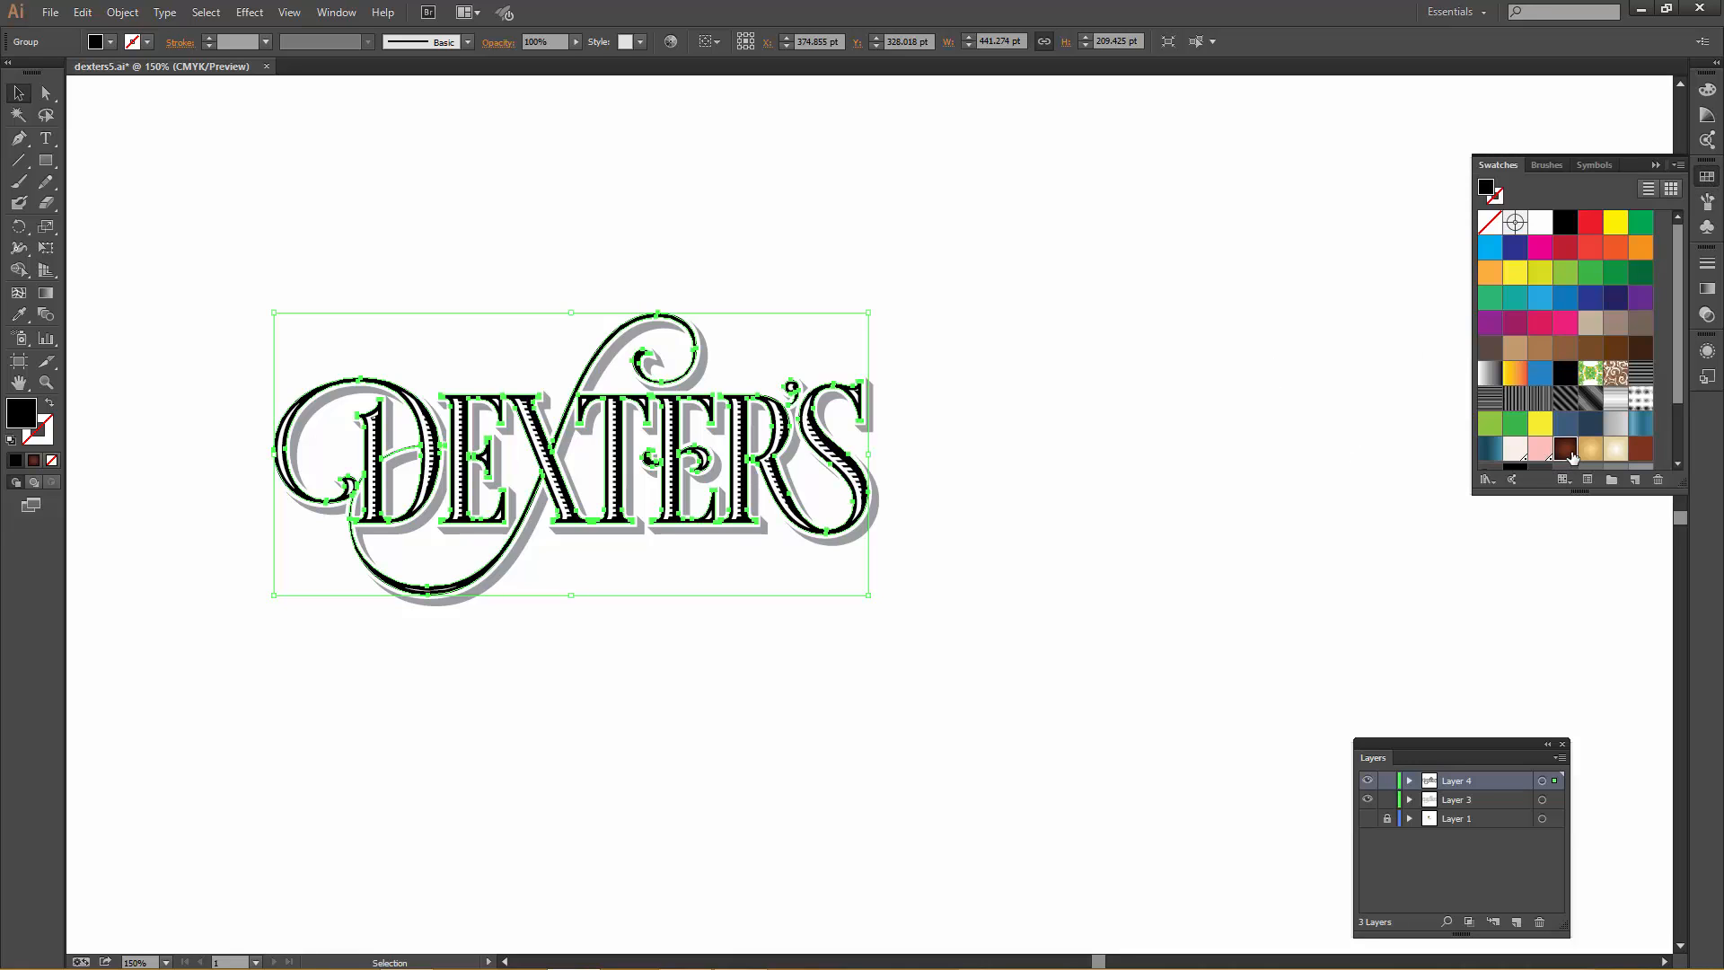
pyautogui.click(45, 293)
pyautogui.moveTo(548, 610); pyautogui.dragTo(549, 314)
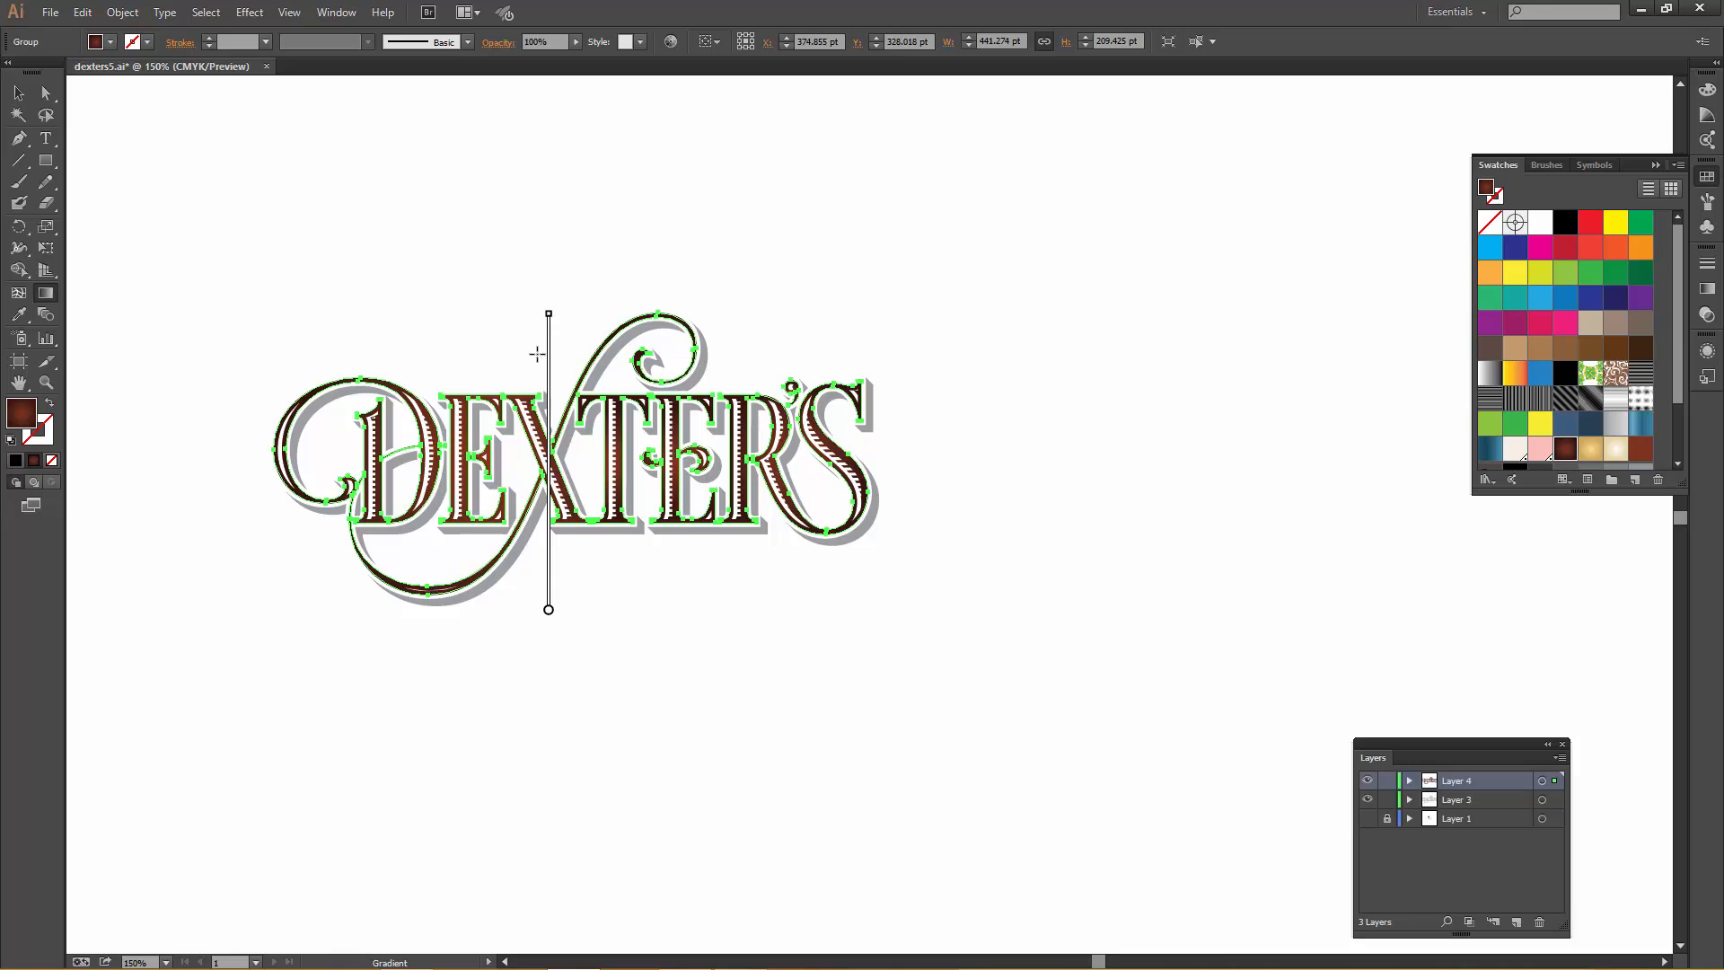
pyautogui.click(20, 93)
pyautogui.click(211, 300)
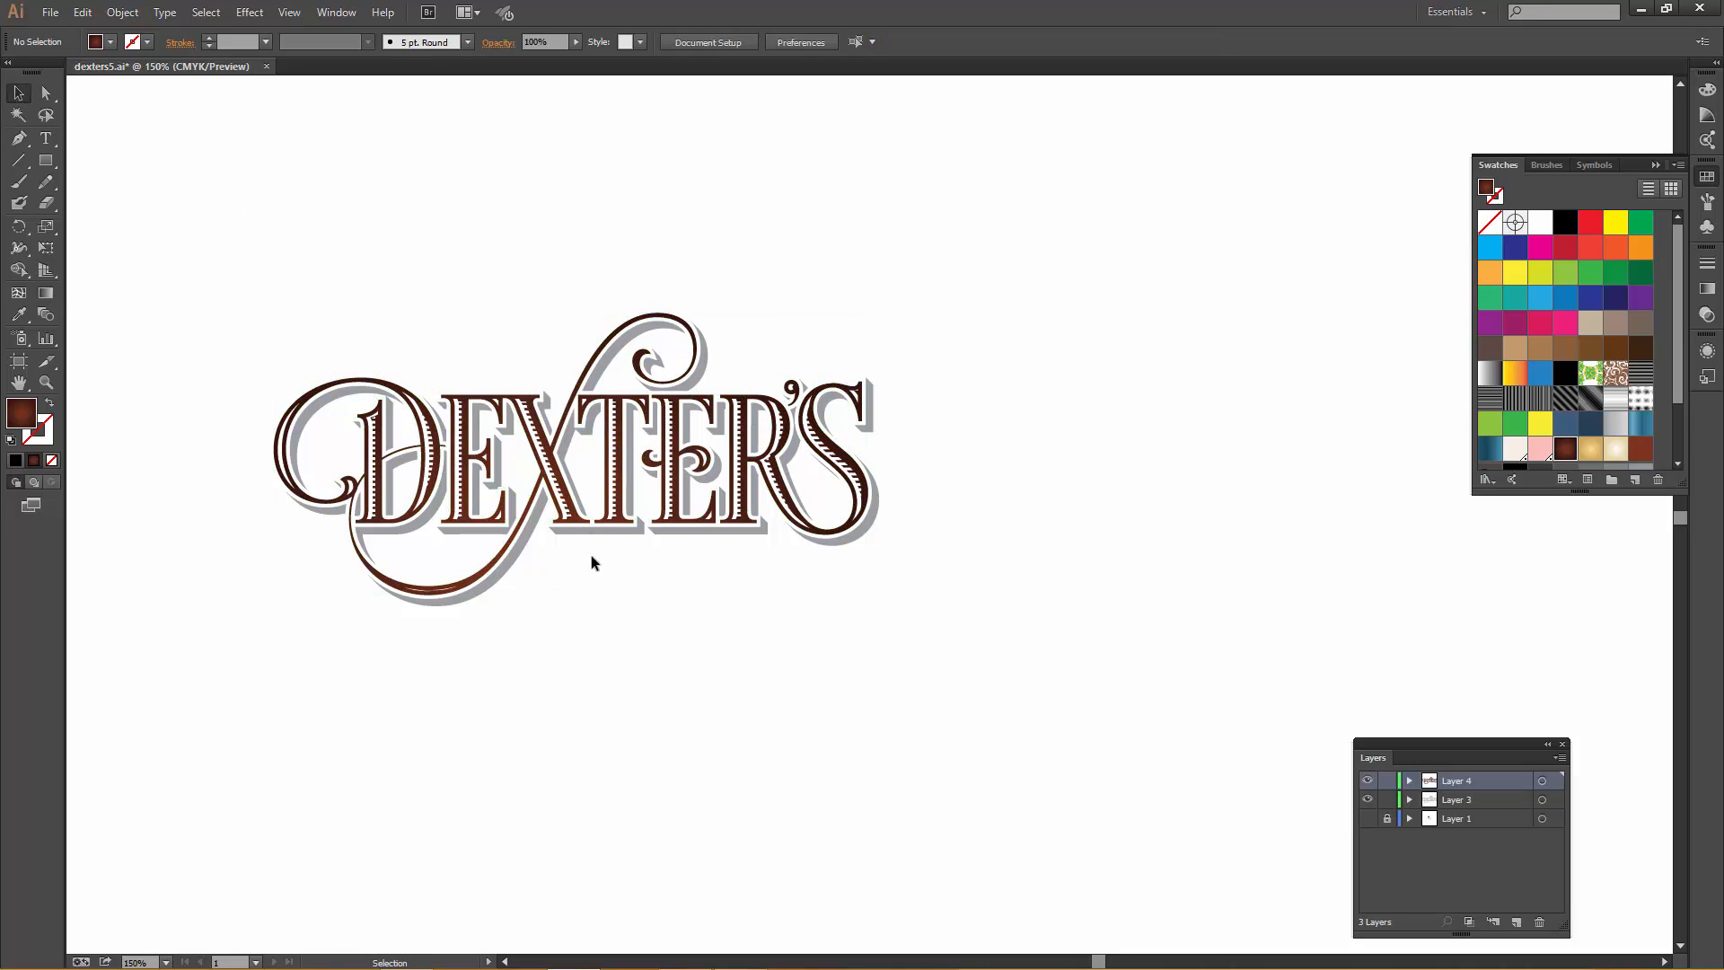
# - Fill the white engraved inlay of the letters with the gold New Gradient Swatch 7, running vertically upward
pyautogui.click(543, 460)
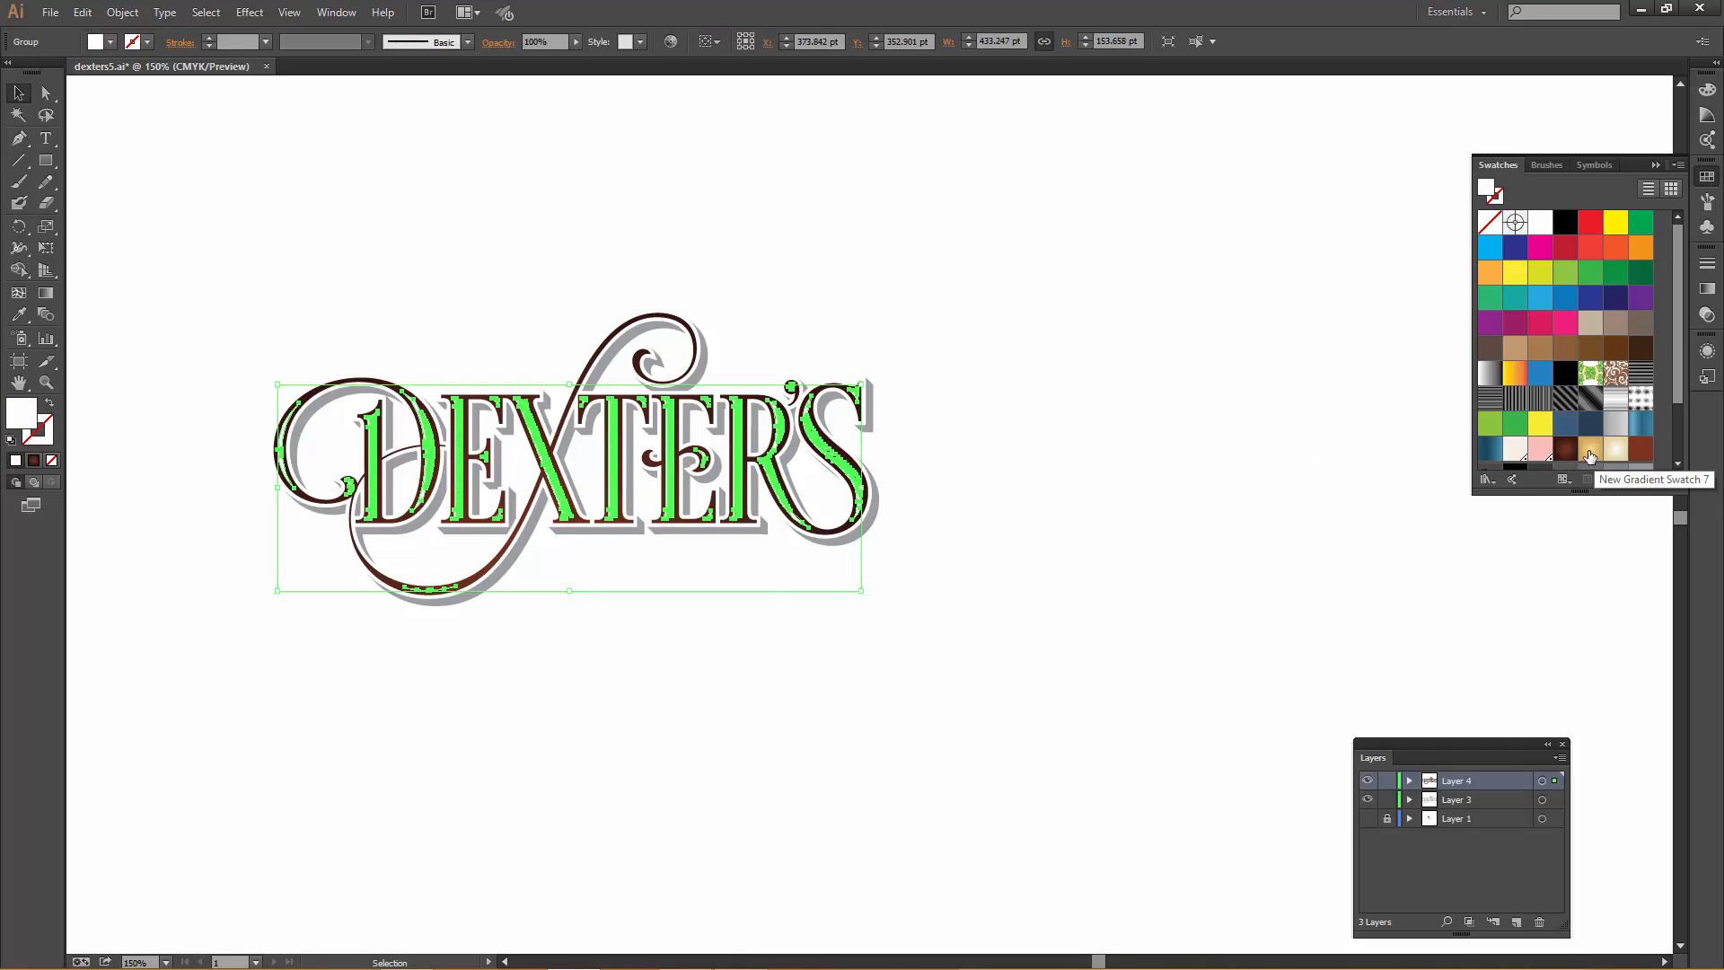
pyautogui.click(1590, 452)
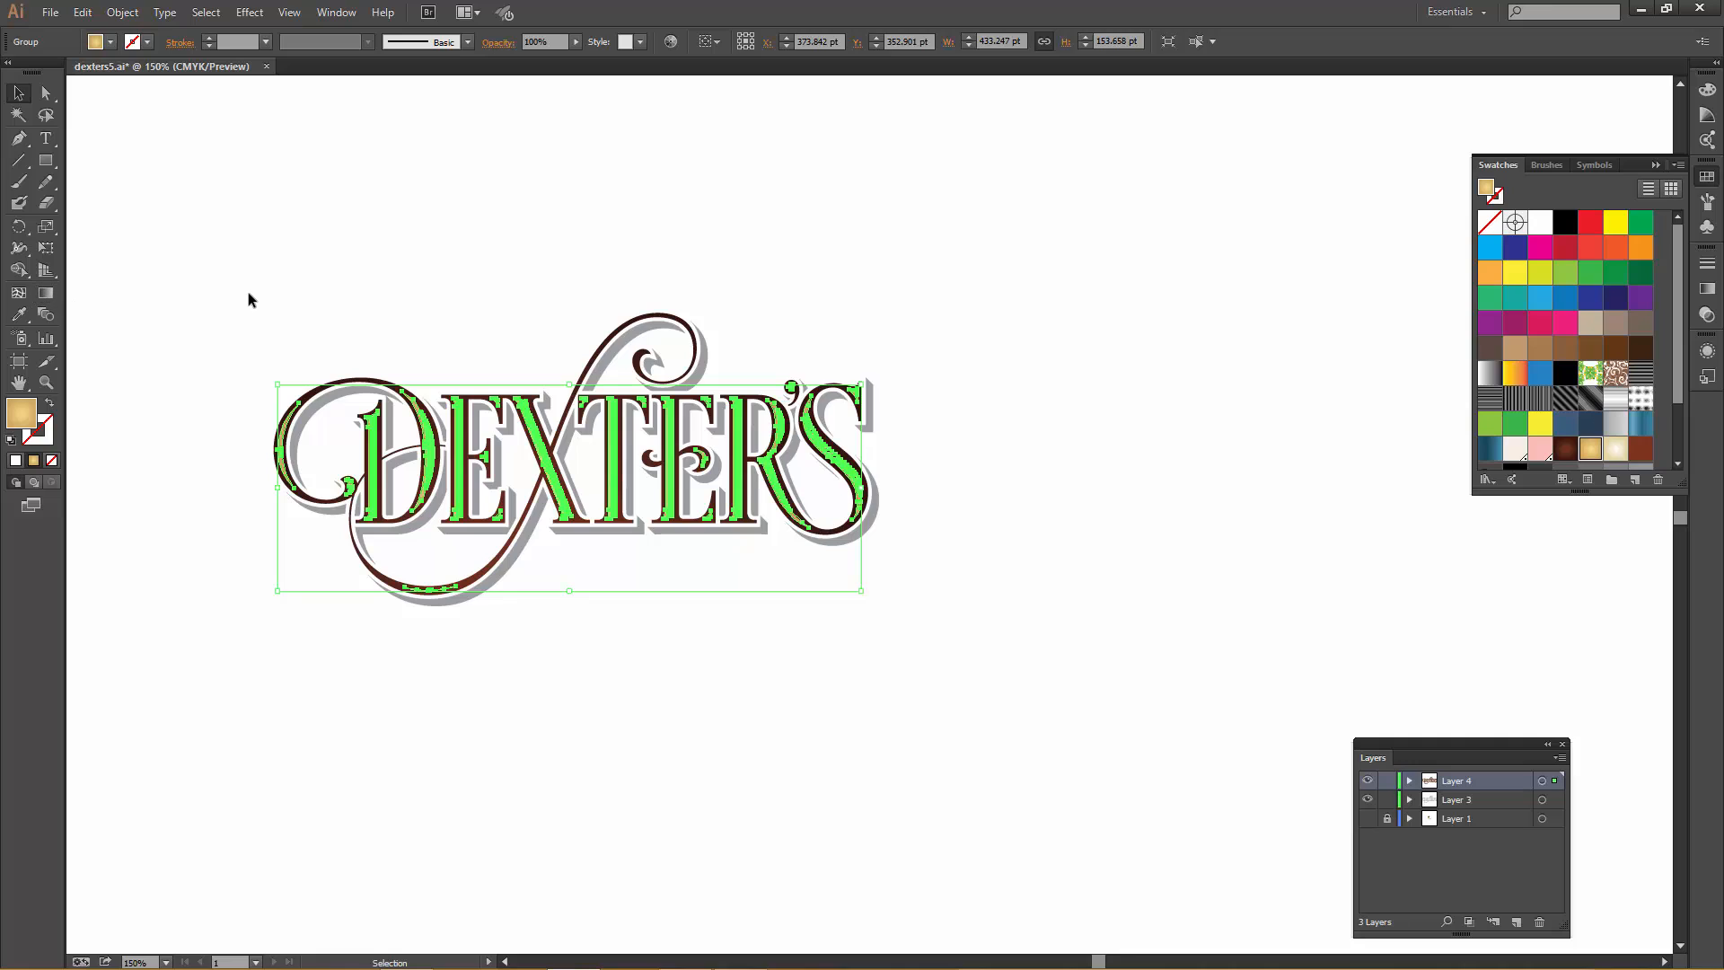
pyautogui.click(193, 378)
pyautogui.click(474, 453)
pyautogui.click(46, 293)
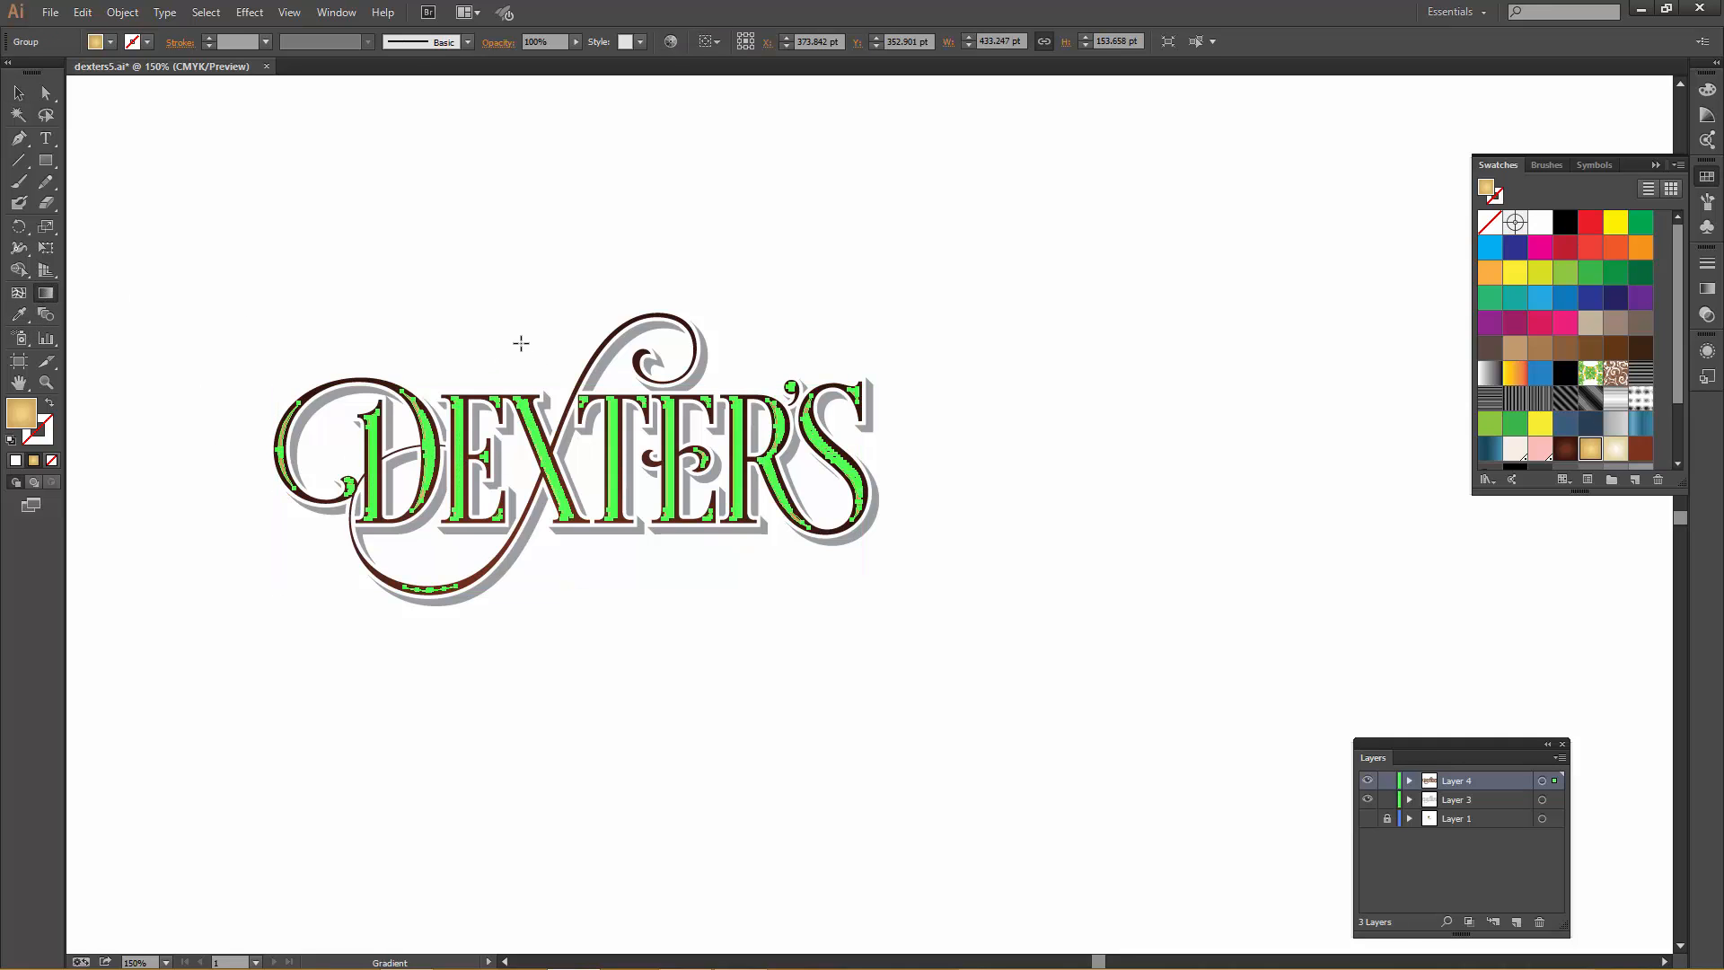
pyautogui.moveTo(556, 606); pyautogui.dragTo(562, 334)
pyautogui.click(18, 95)
pyautogui.click(234, 221)
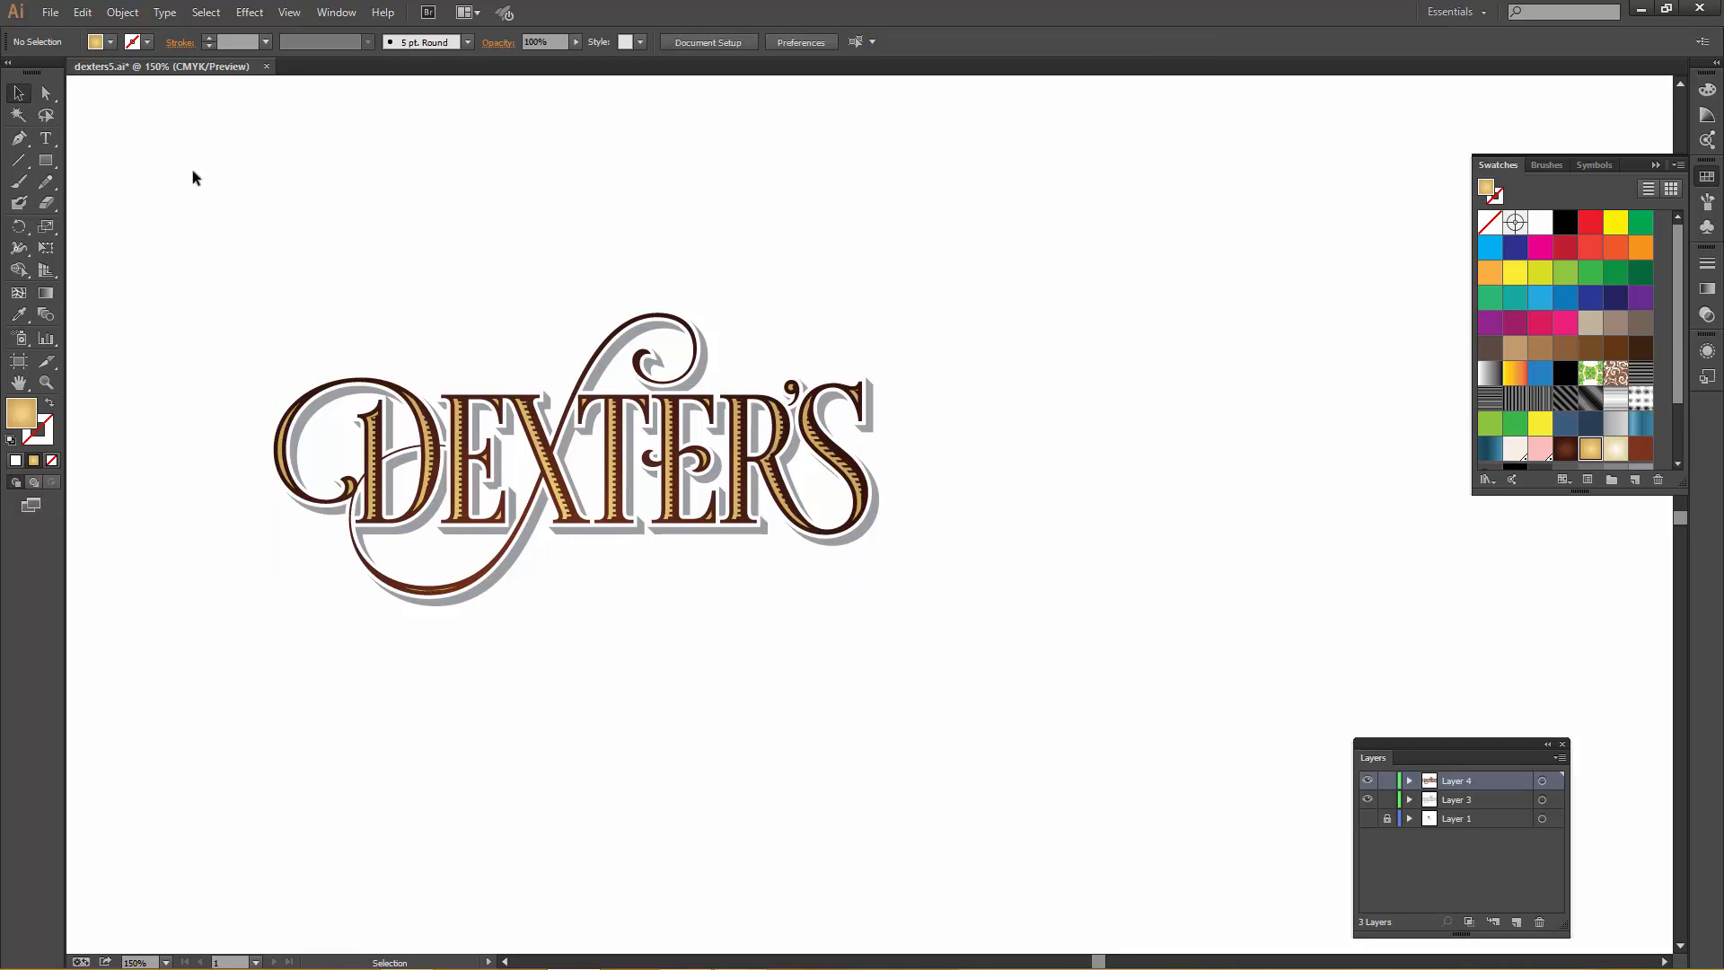
# - Redraw the inlay's gold gradient vertically from below the lower swash to just above the upper swash
pyautogui.click(562, 512)
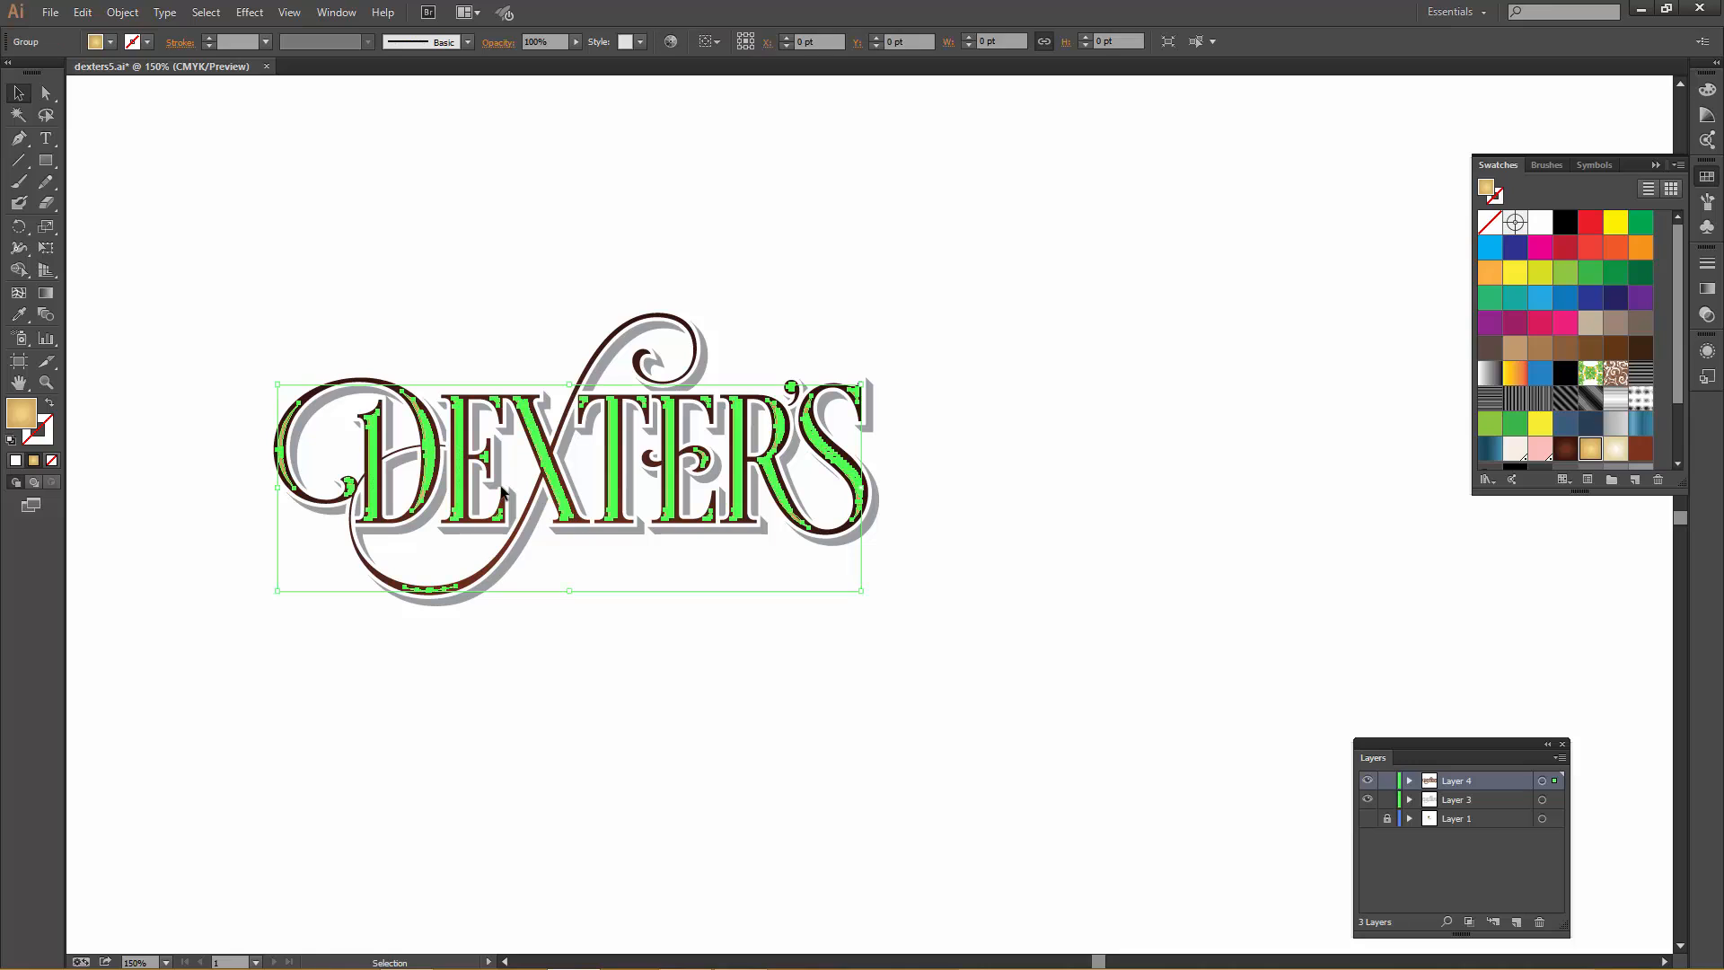
pyautogui.click(45, 293)
pyautogui.moveTo(583, 623); pyautogui.dragTo(577, 305)
pyautogui.click(18, 93)
pyautogui.click(207, 155)
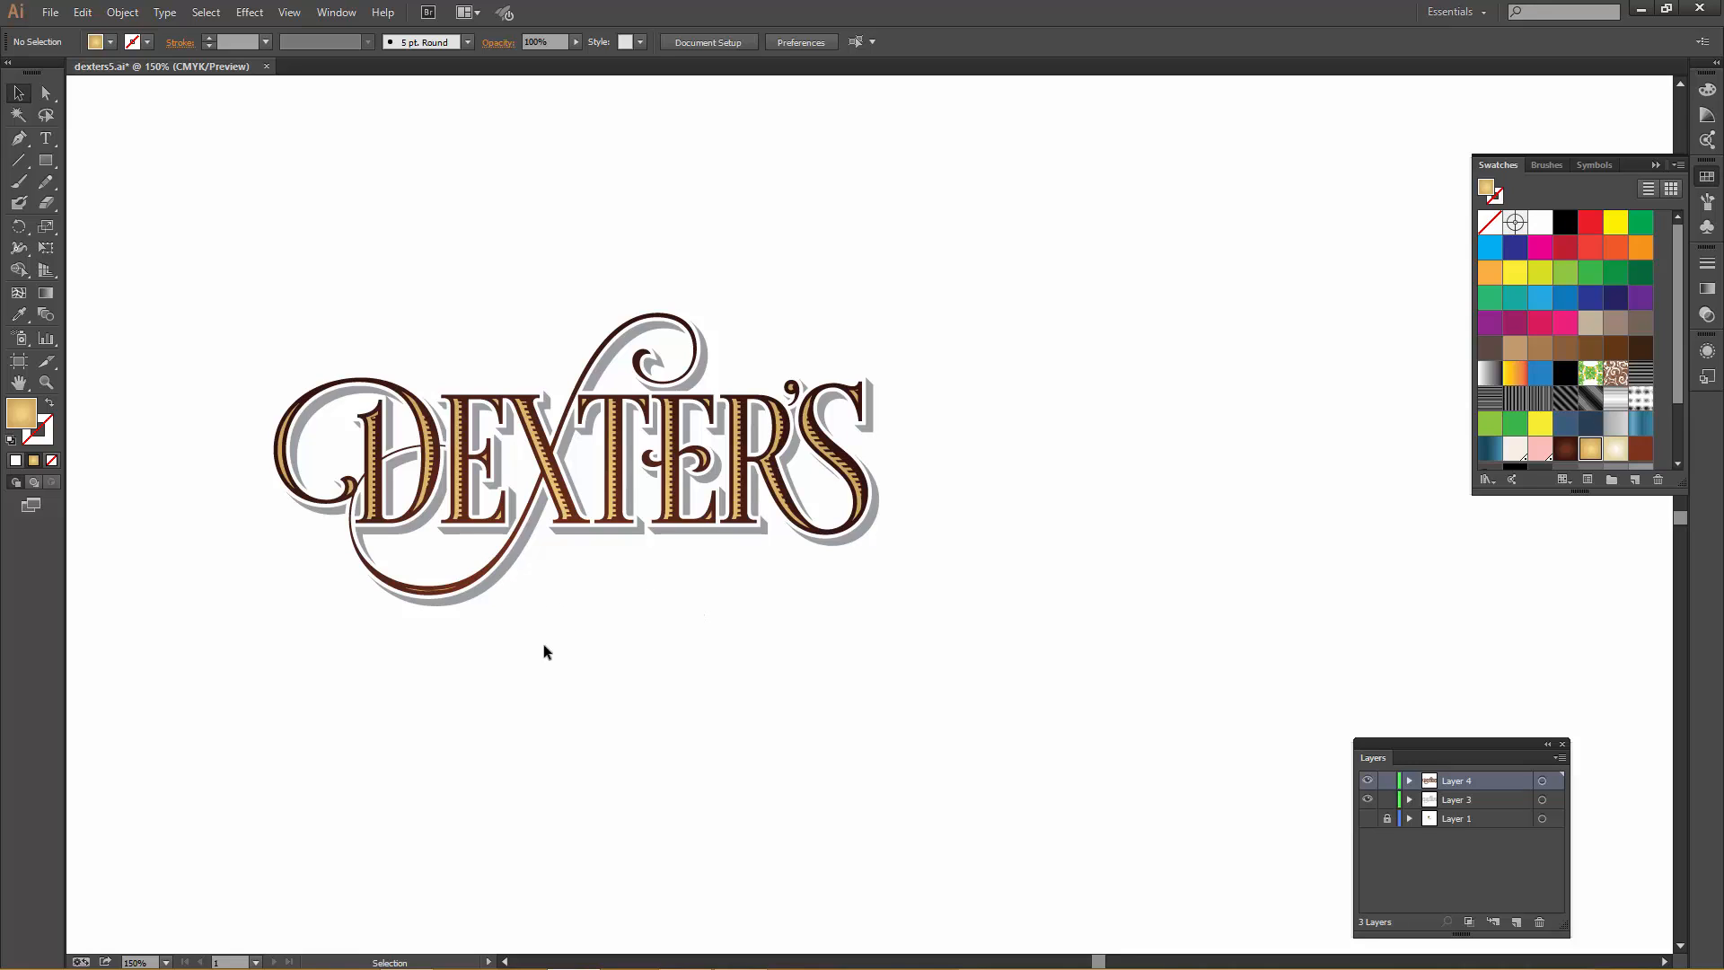
# - Fill the grey drop shadow with the pale cream gradient swatch, running diagonally from above the lettering down to its lower right
pyautogui.click(510, 563)
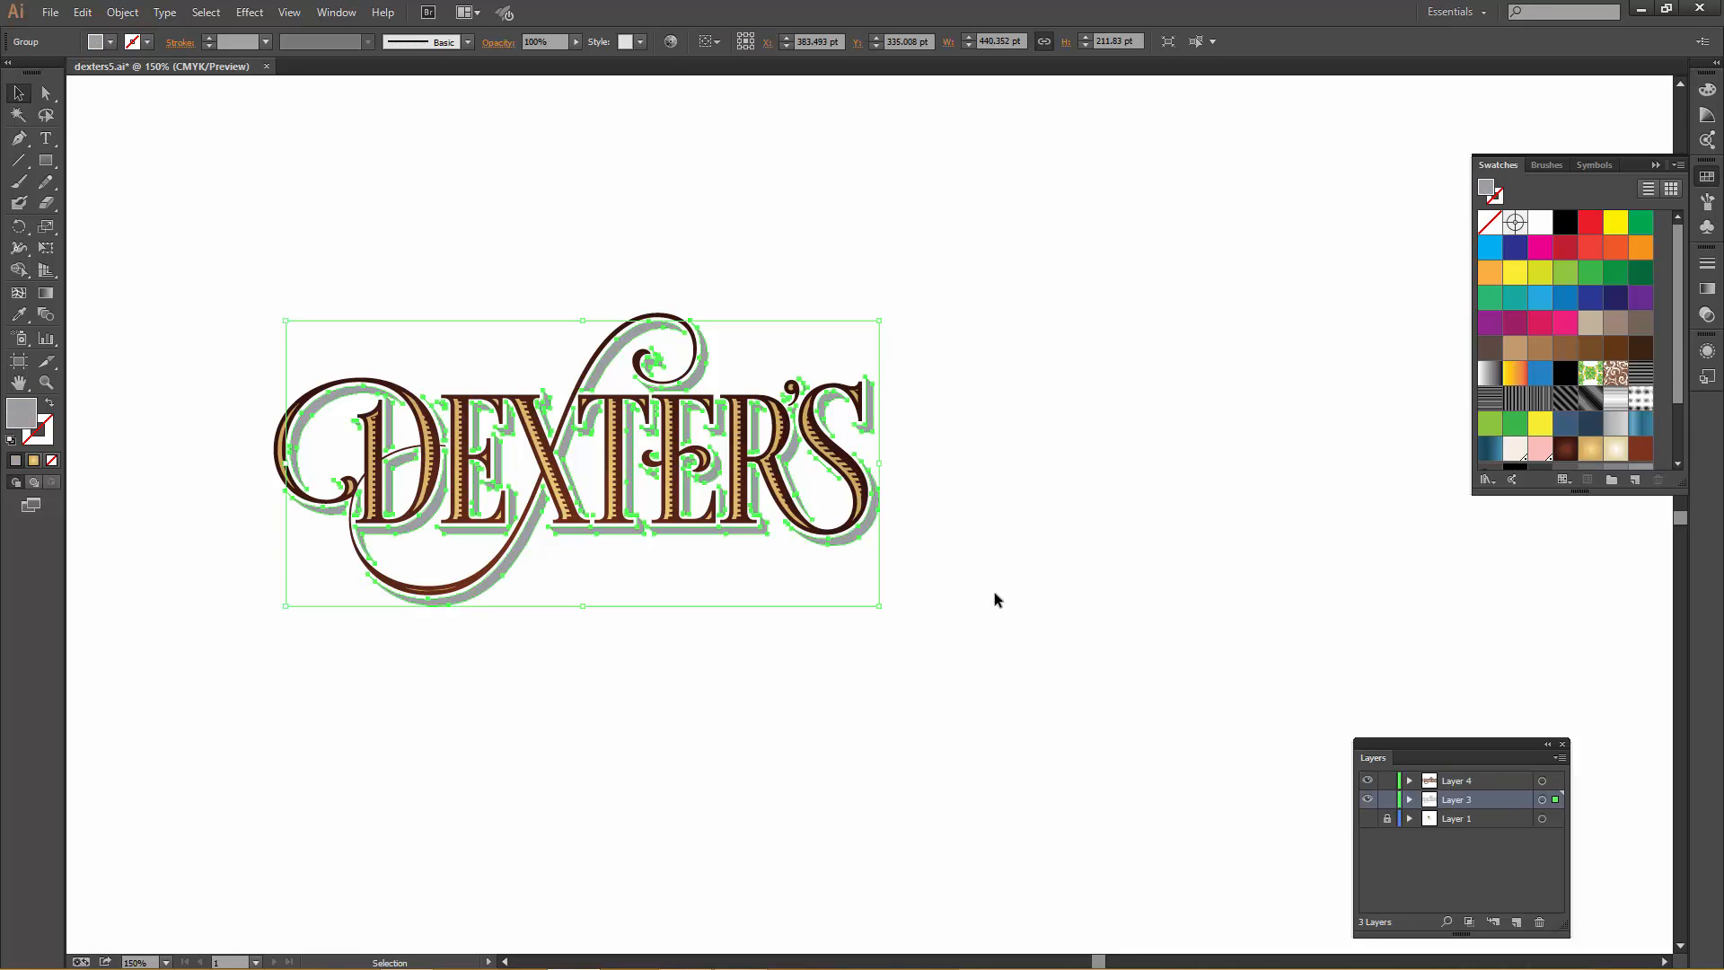
pyautogui.click(1615, 449)
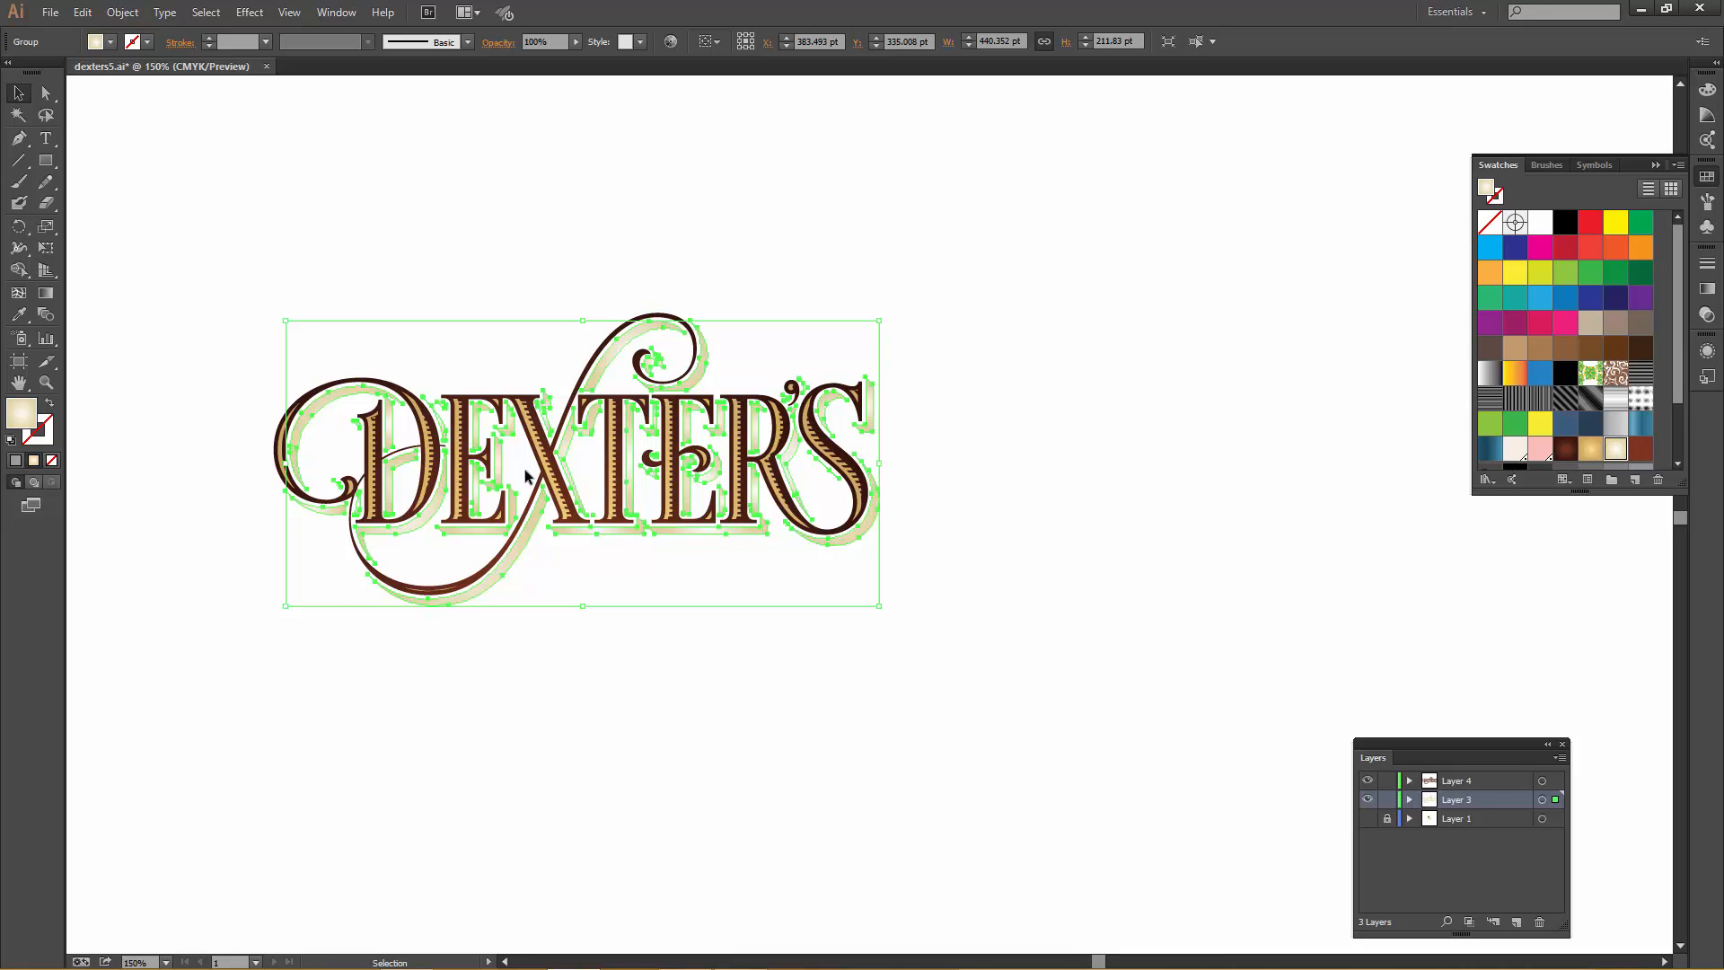
pyautogui.click(46, 292)
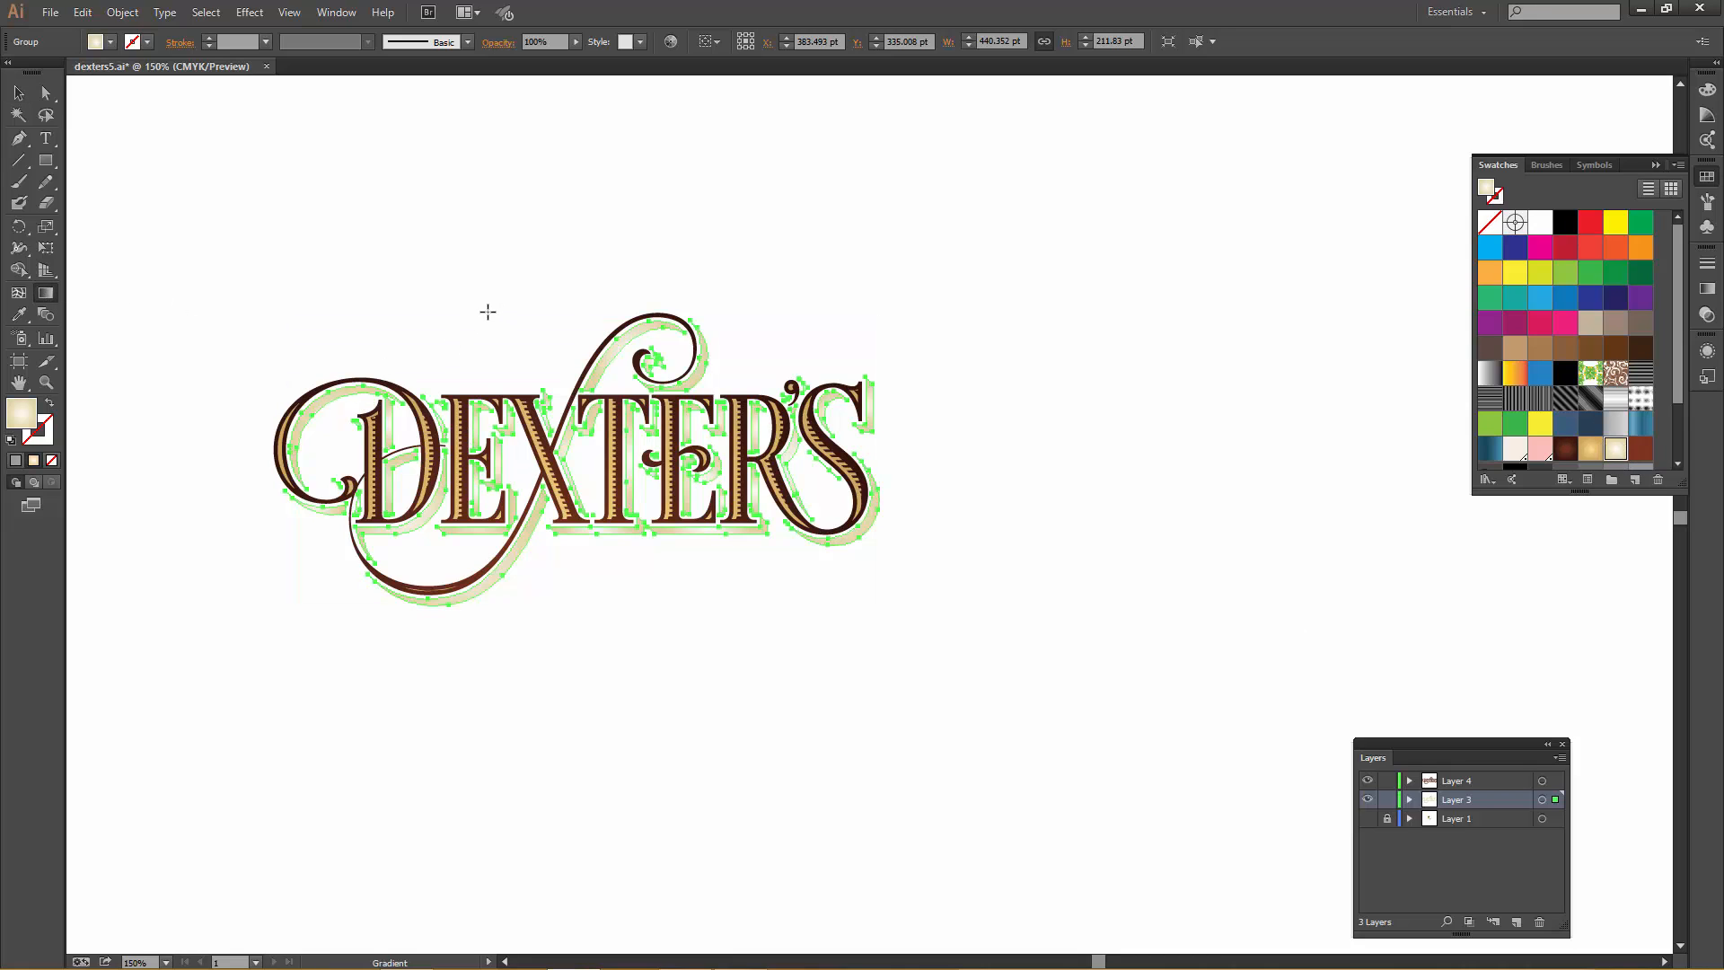
pyautogui.moveTo(500, 302); pyautogui.dragTo(624, 616)
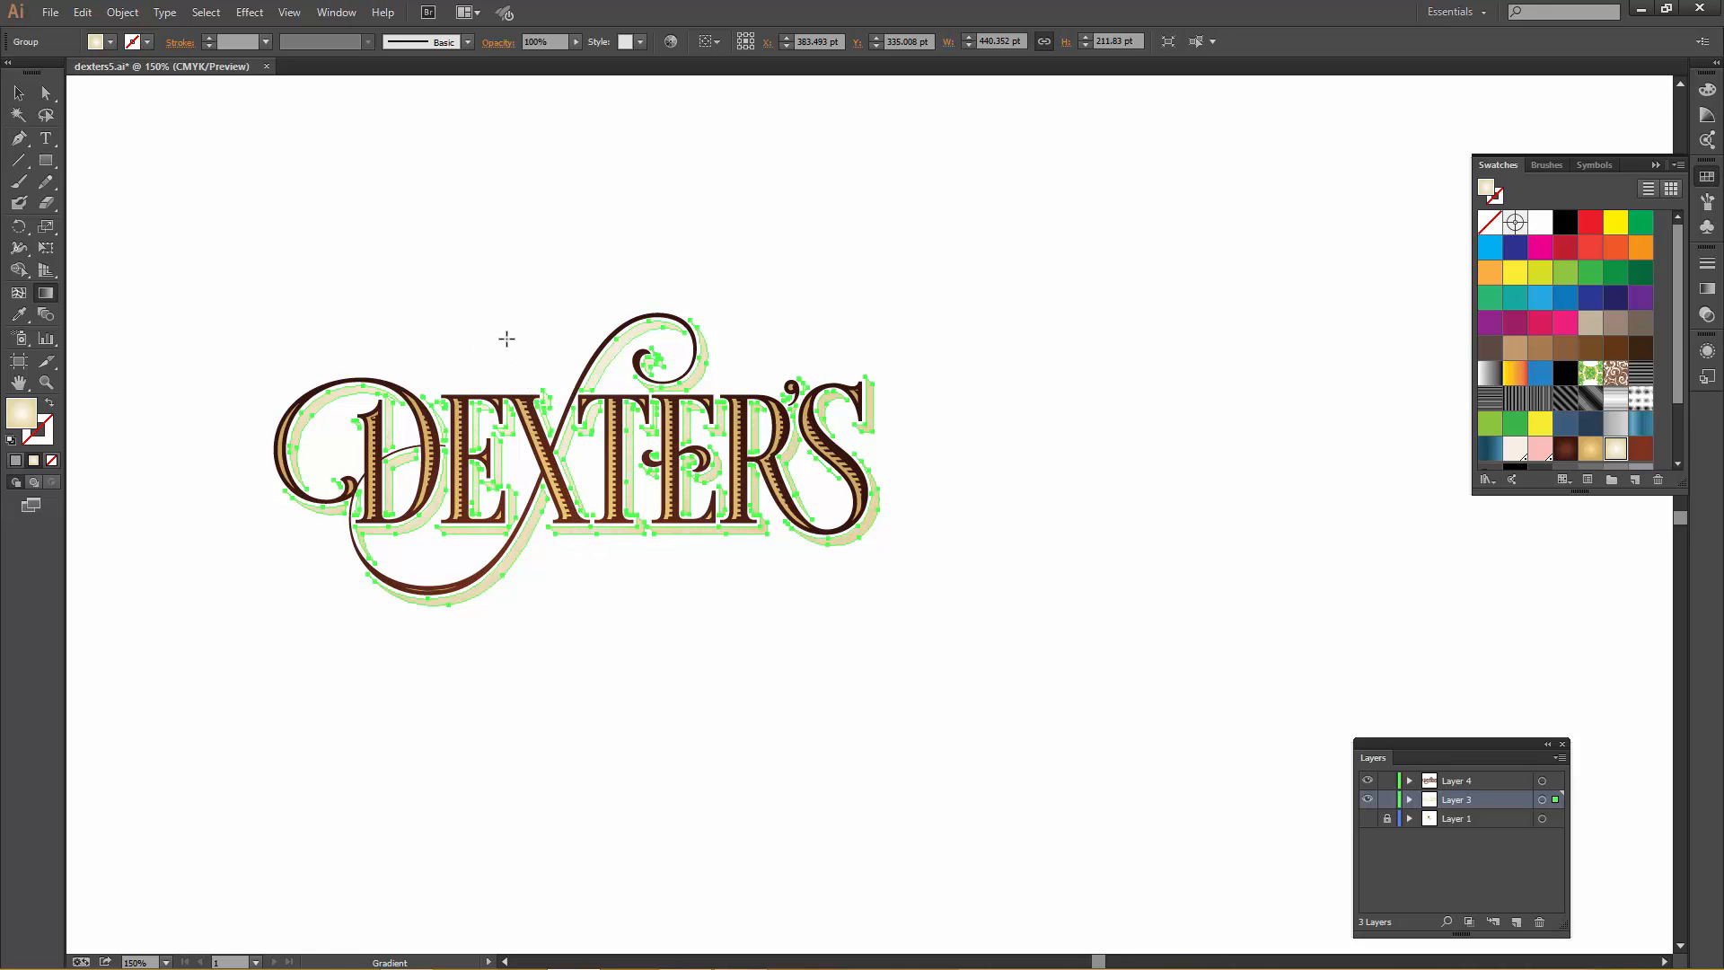
pyautogui.moveTo(501, 329); pyautogui.dragTo(628, 626)
pyautogui.click(20, 93)
pyautogui.click(234, 159)
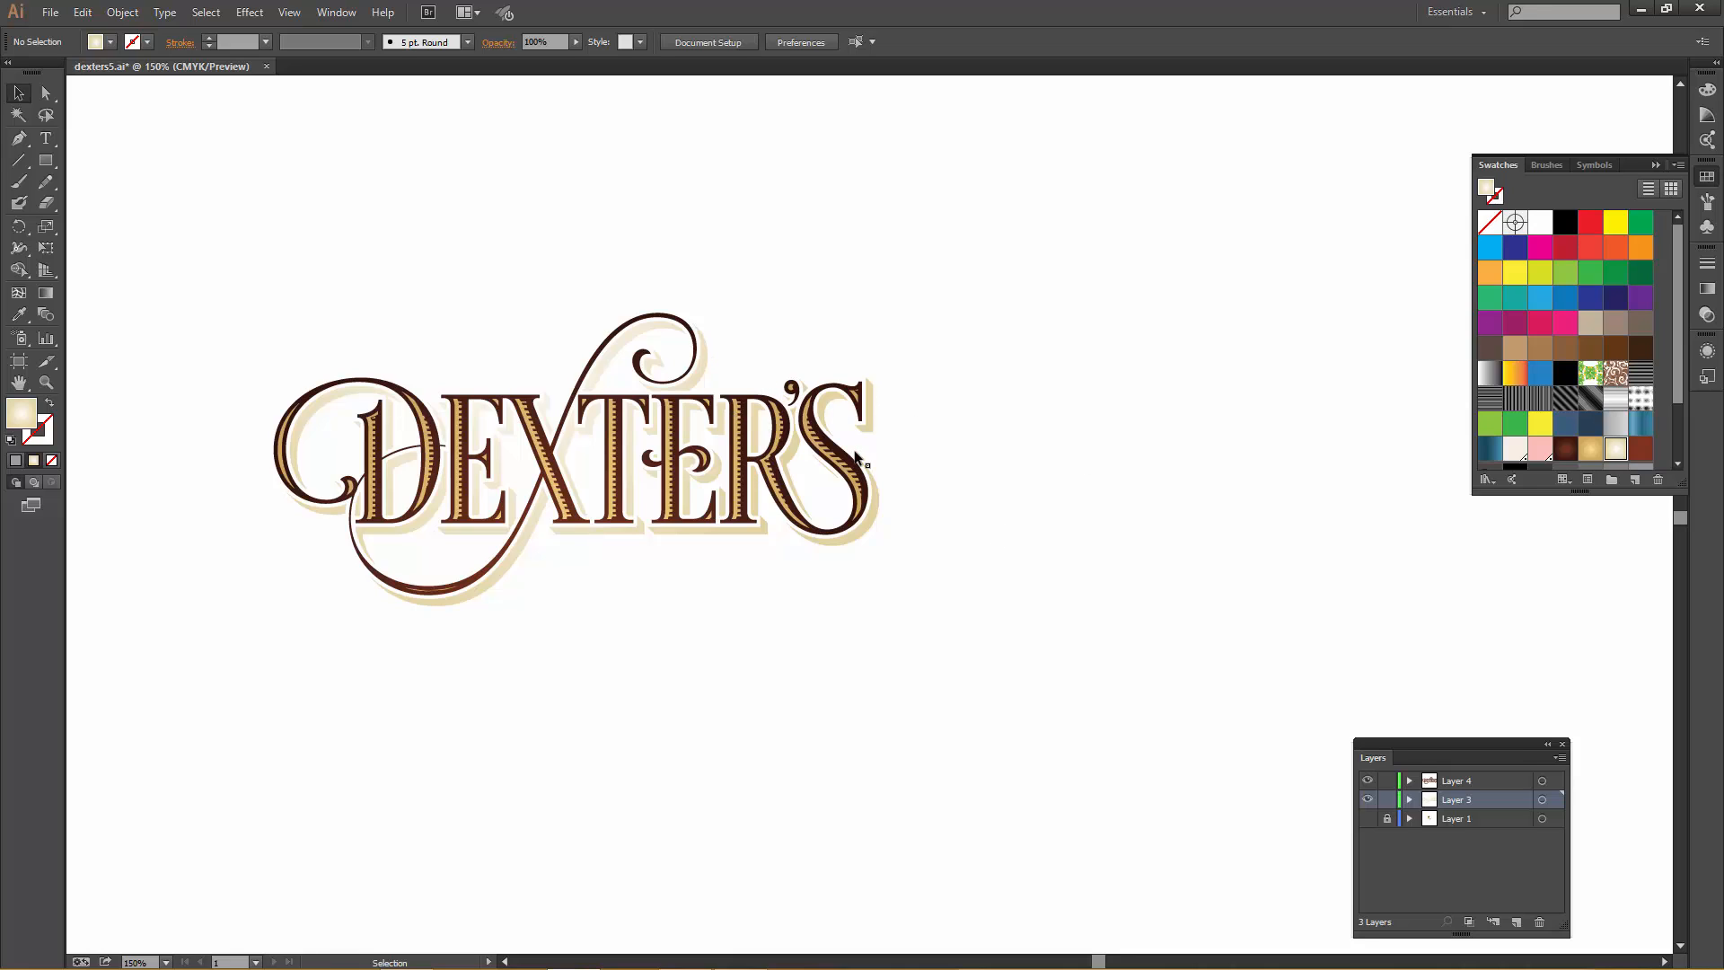
# - Show Layer 1 with the ice cream artwork and background behind the lettering
pyautogui.click(1368, 819)
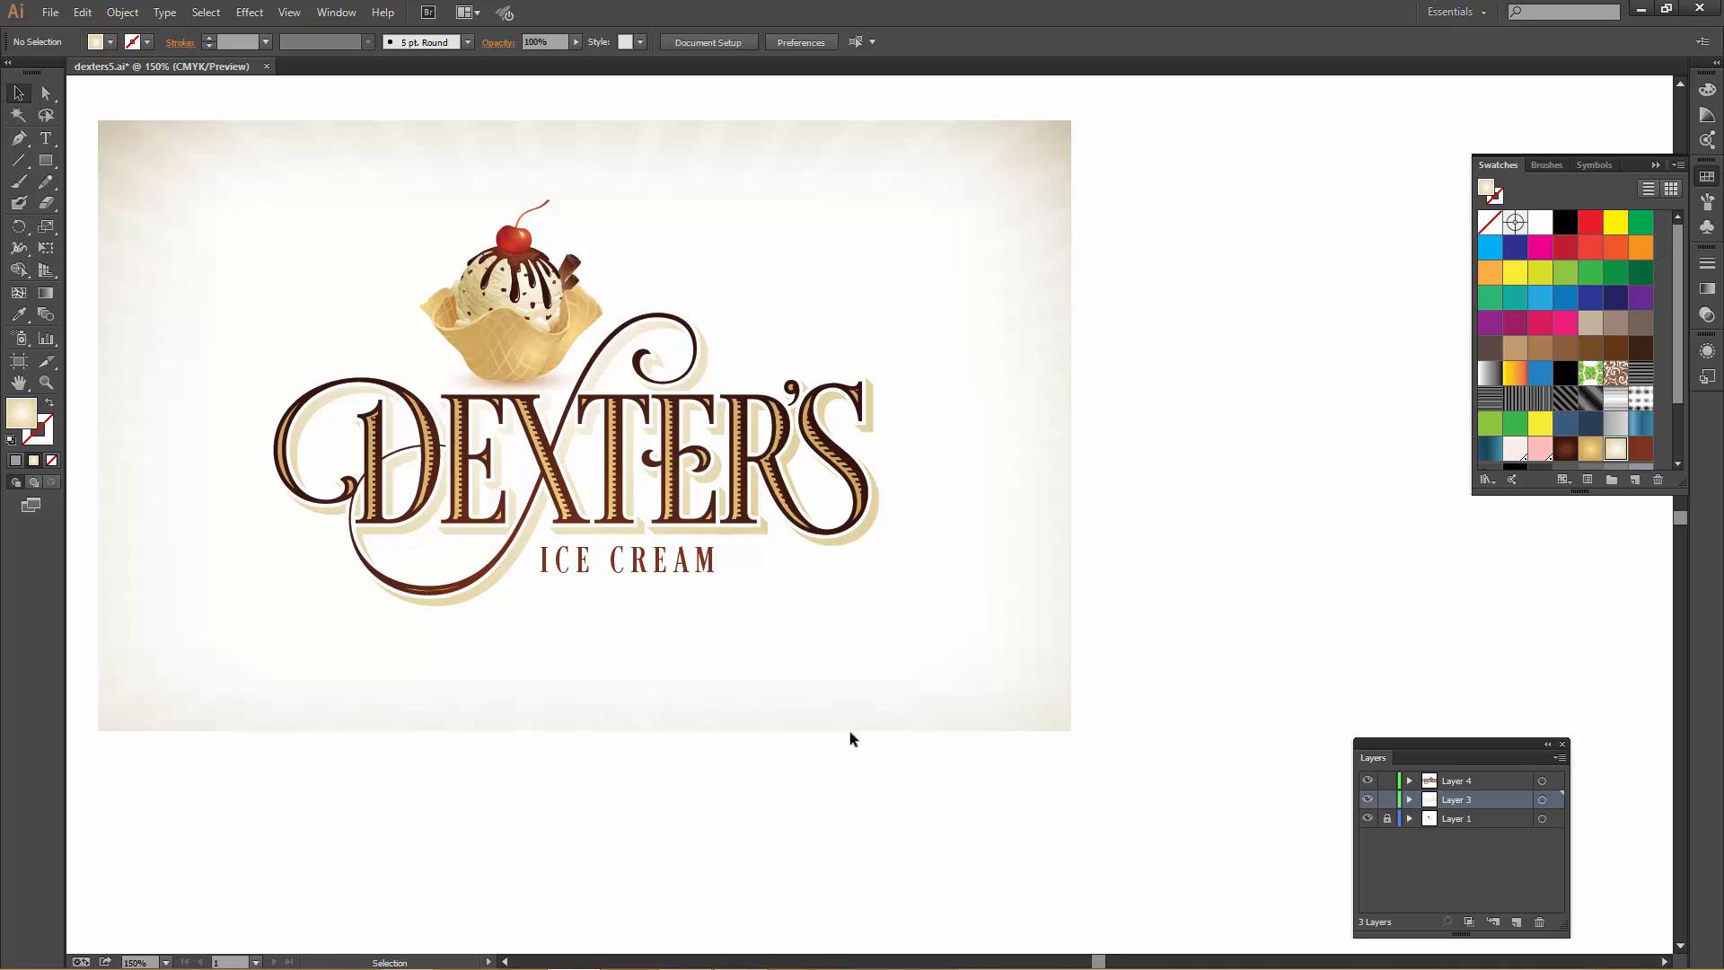
pyautogui.moveTo(757, 771); pyautogui.dragTo(810, 806)
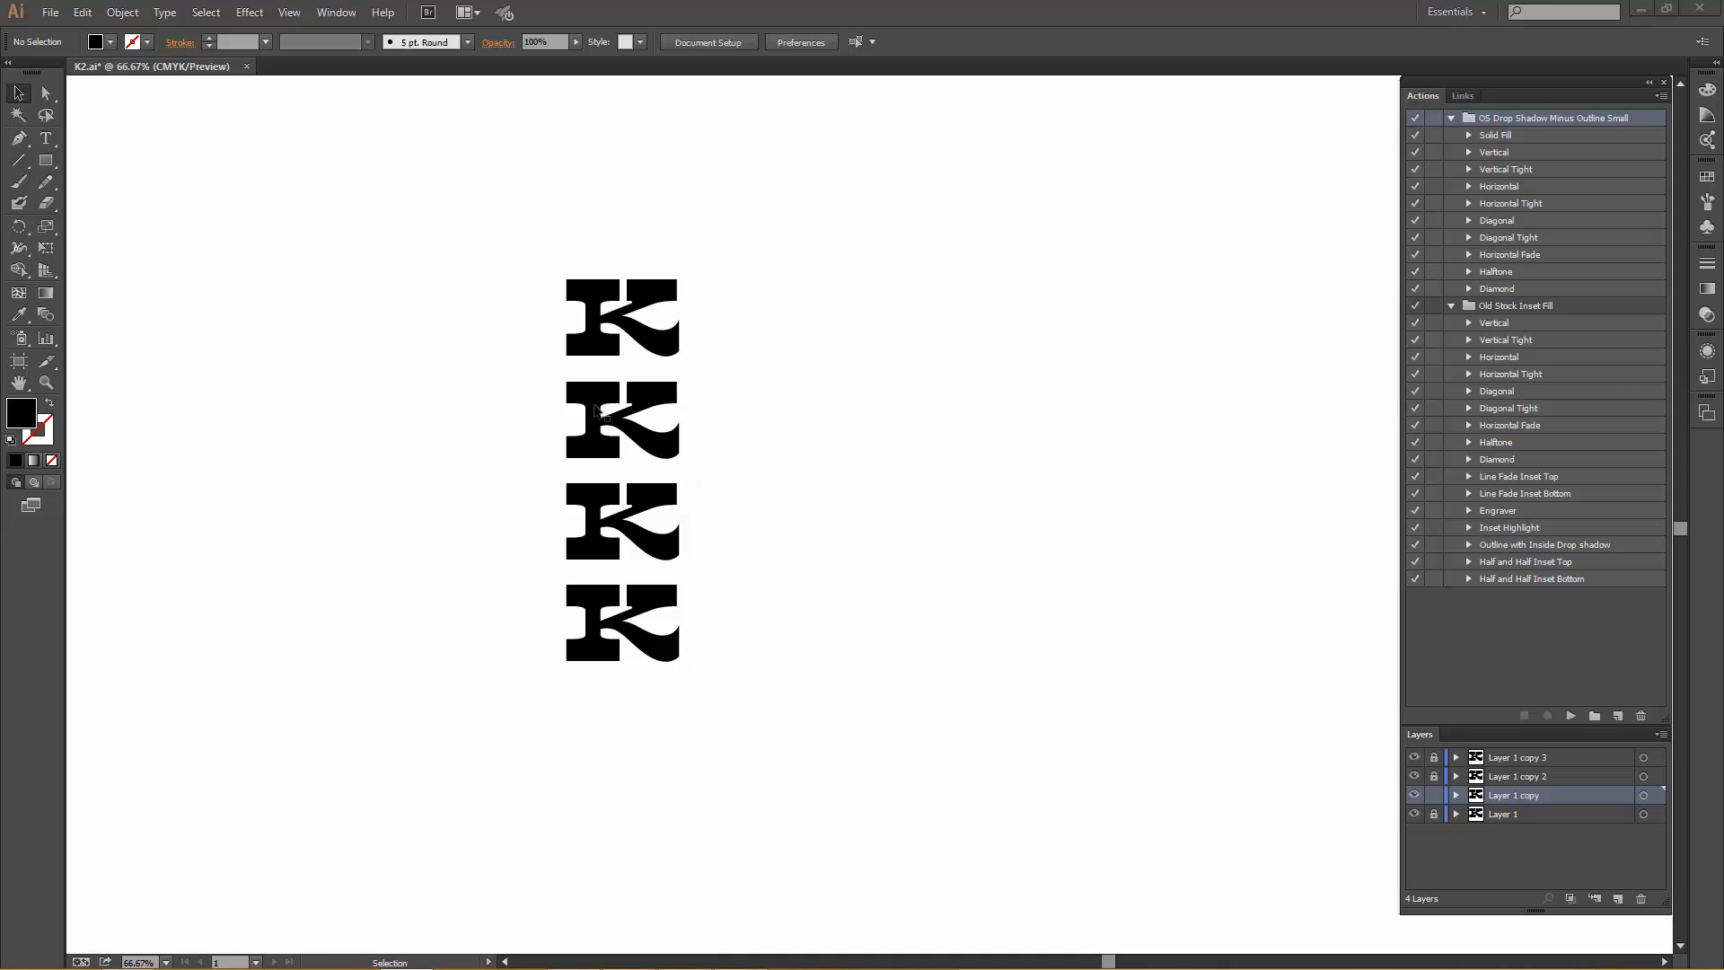
# - In K2.ai, run the Solid Fill drop shadow action on the second K from the top
pyautogui.moveTo(555, 386); pyautogui.dragTo(701, 442)
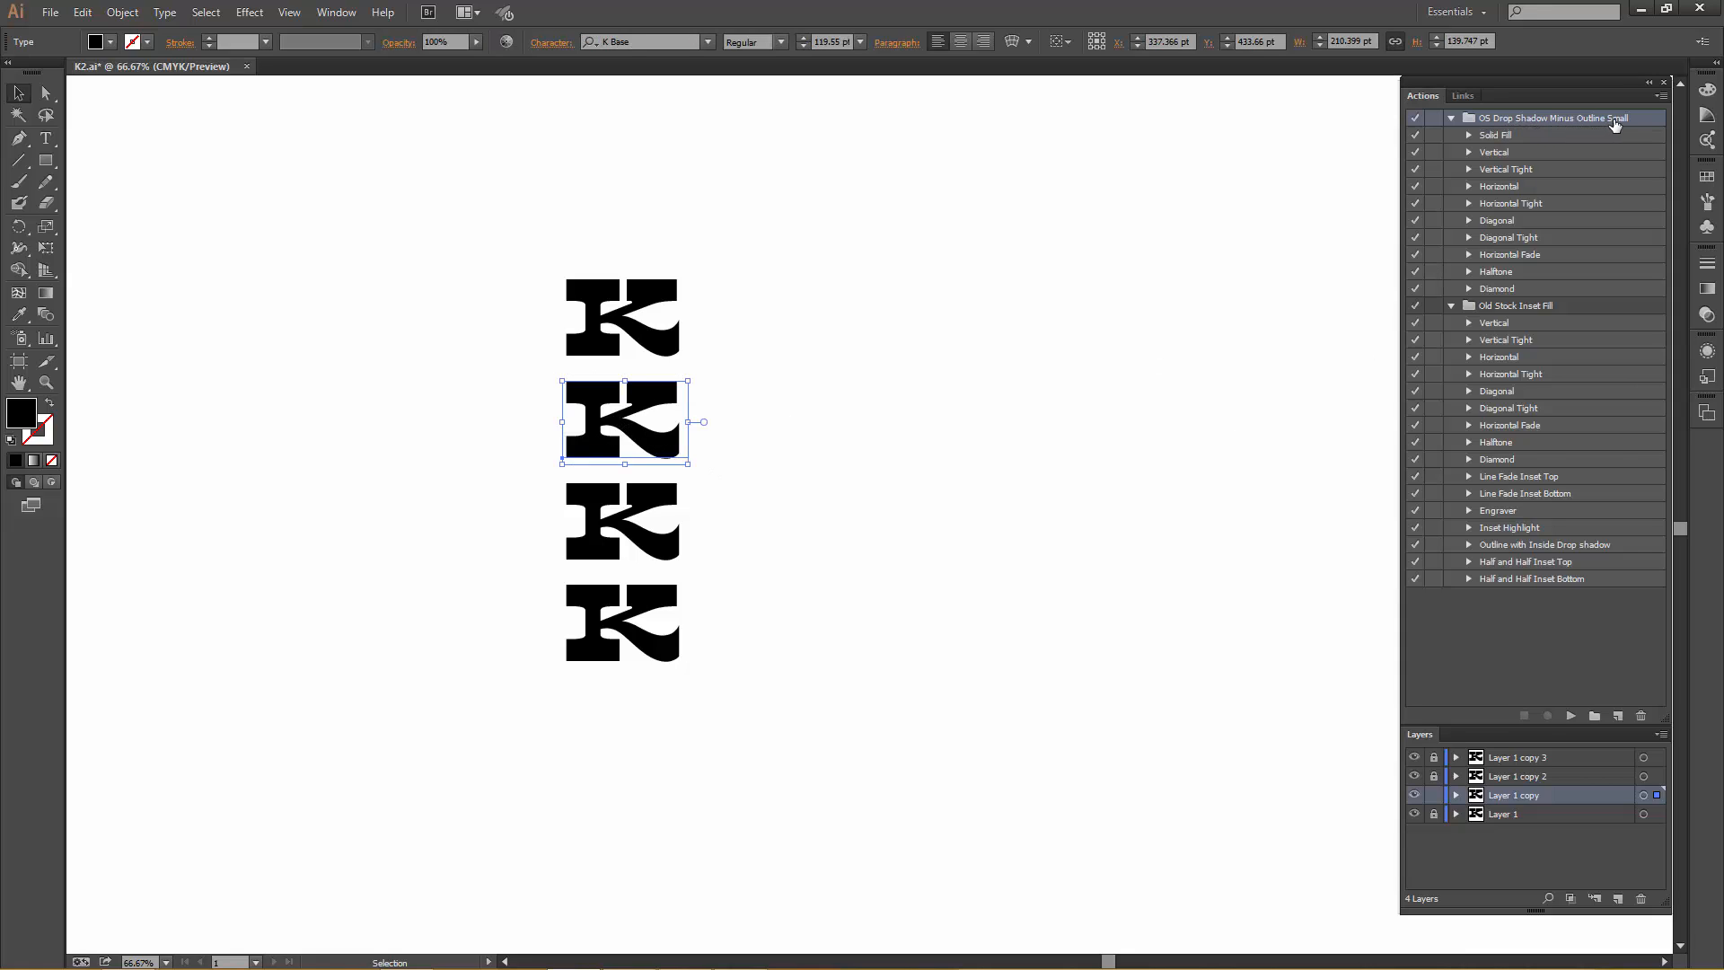
pyautogui.click(1523, 141)
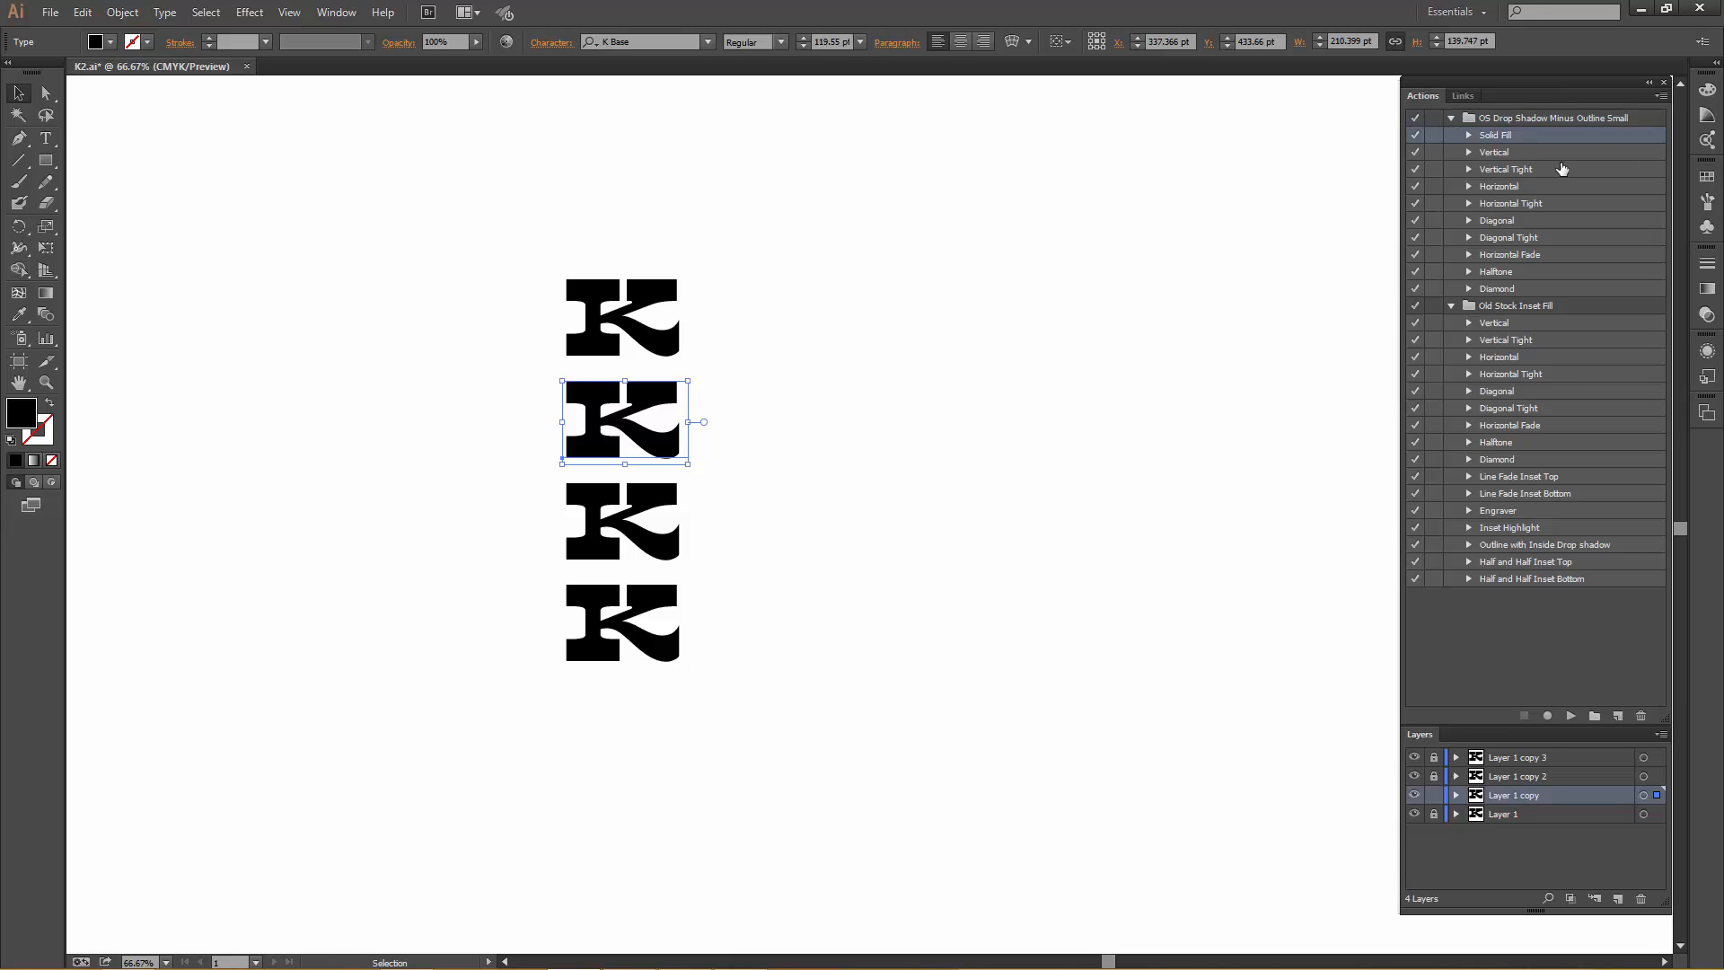
pyautogui.click(1571, 719)
pyautogui.click(871, 518)
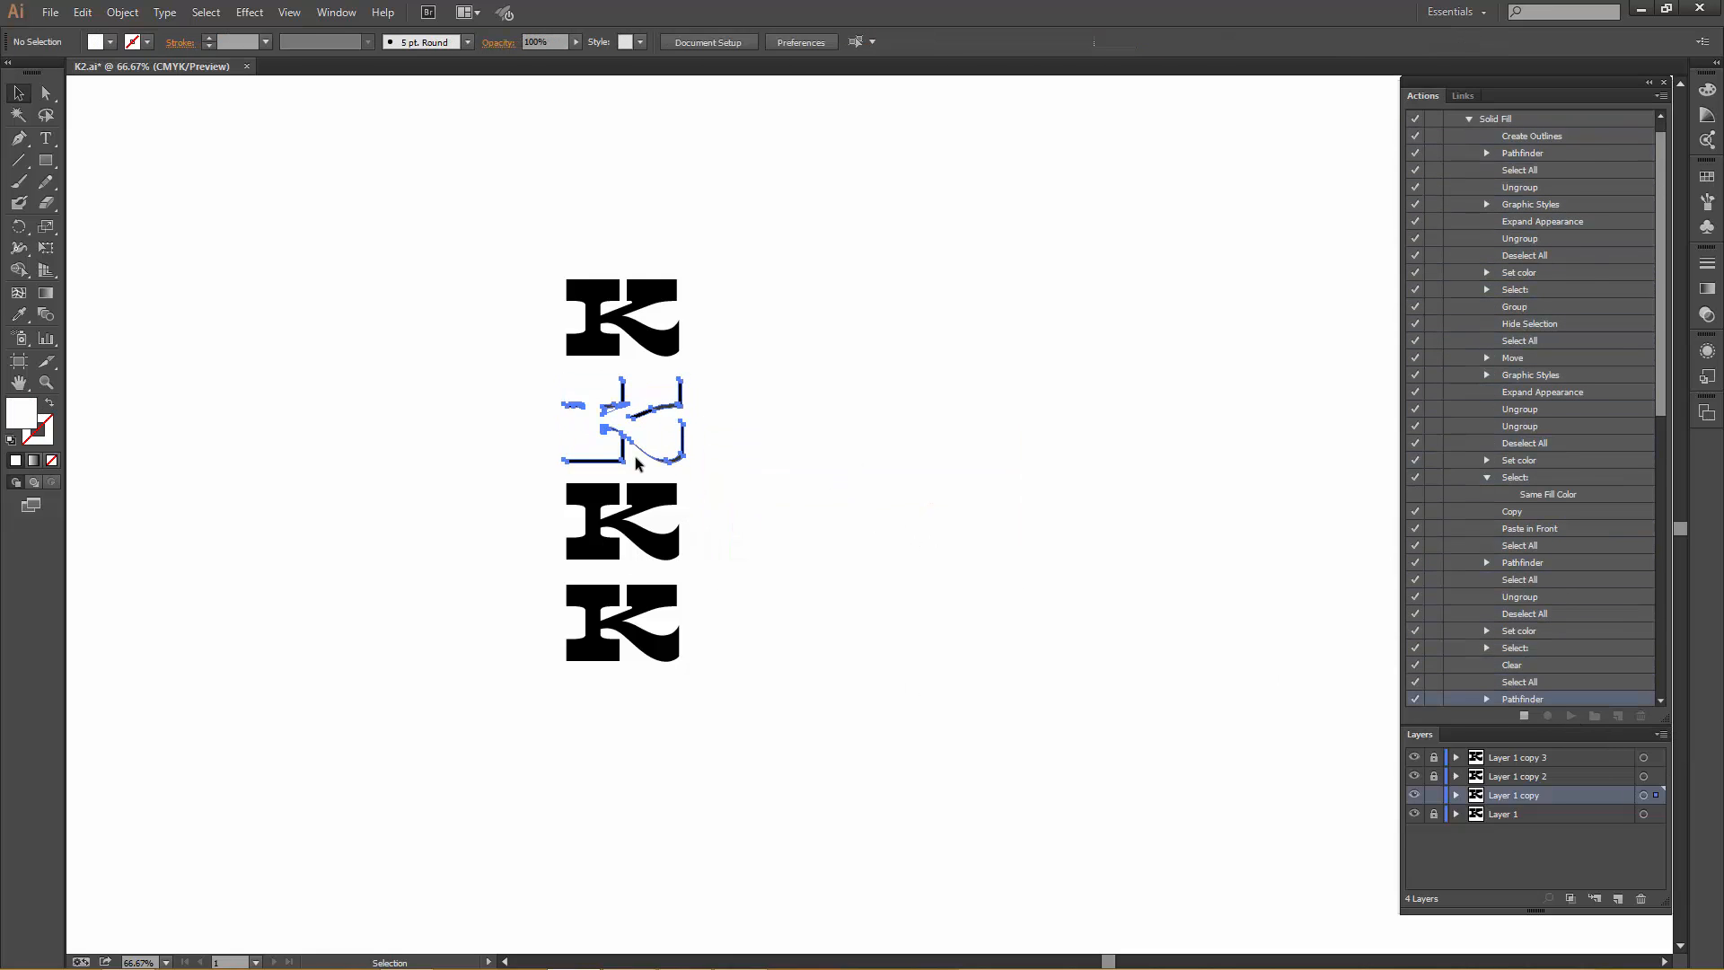
pyautogui.click(805, 510)
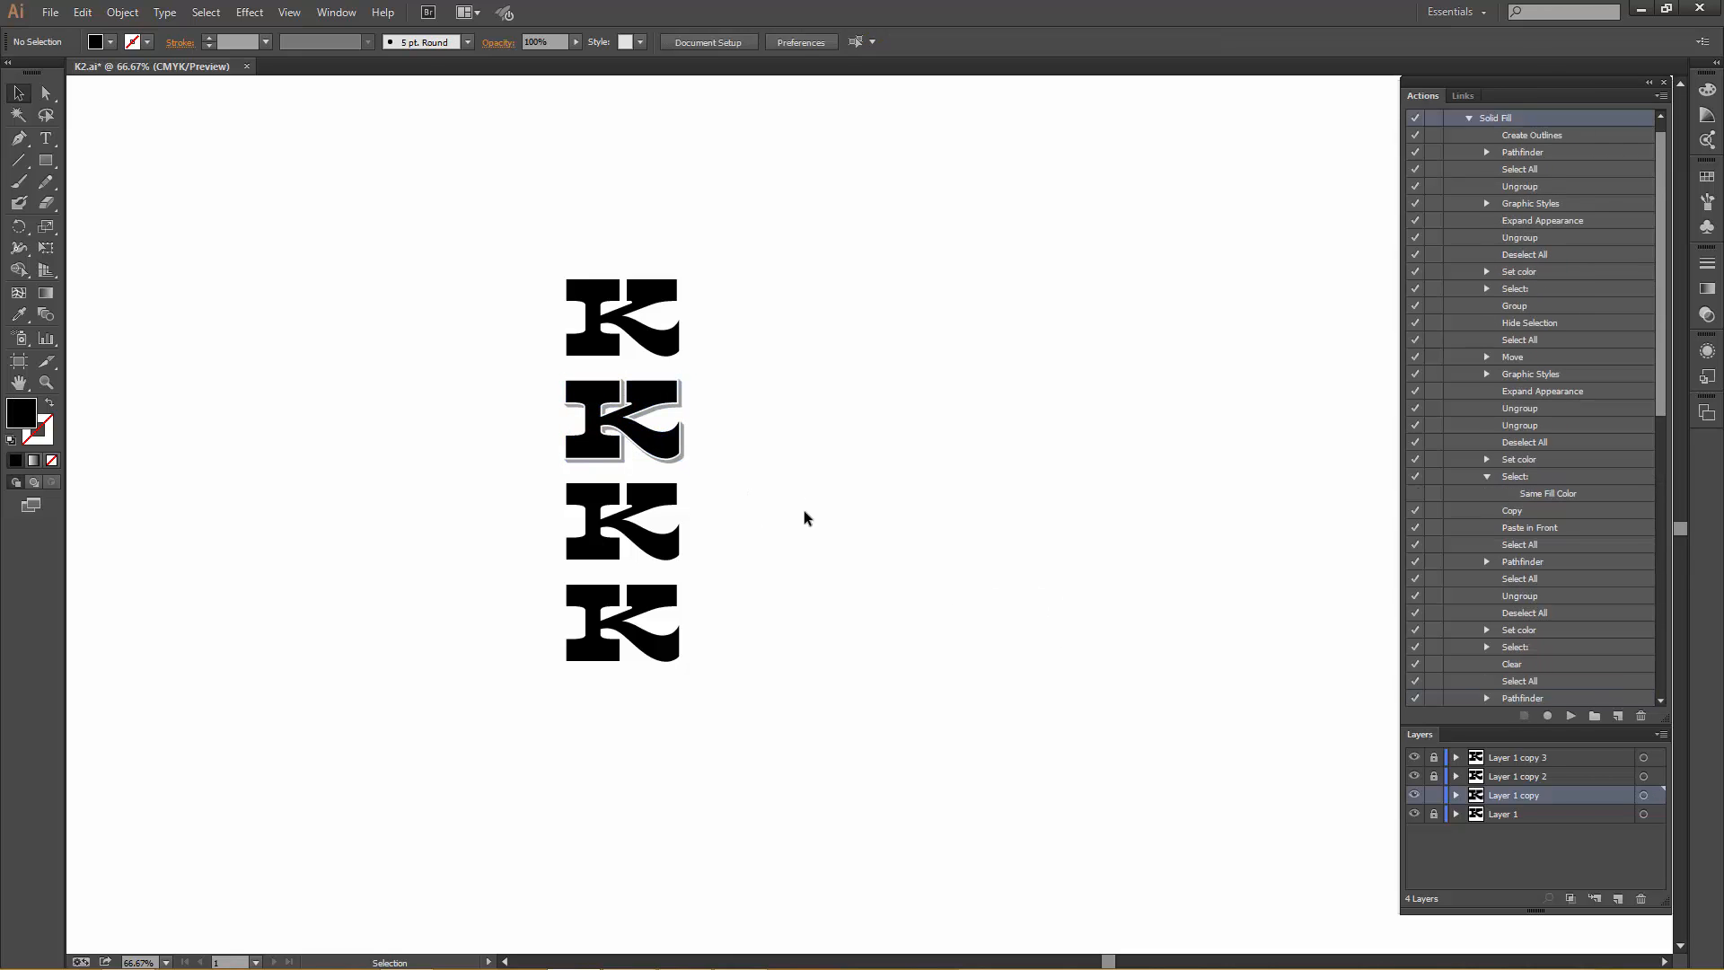
# - Delete the black letter from the second K, keeping only its grey drop shadow
pyautogui.scroll(3, 584, 420)
pyautogui.click(607, 349)
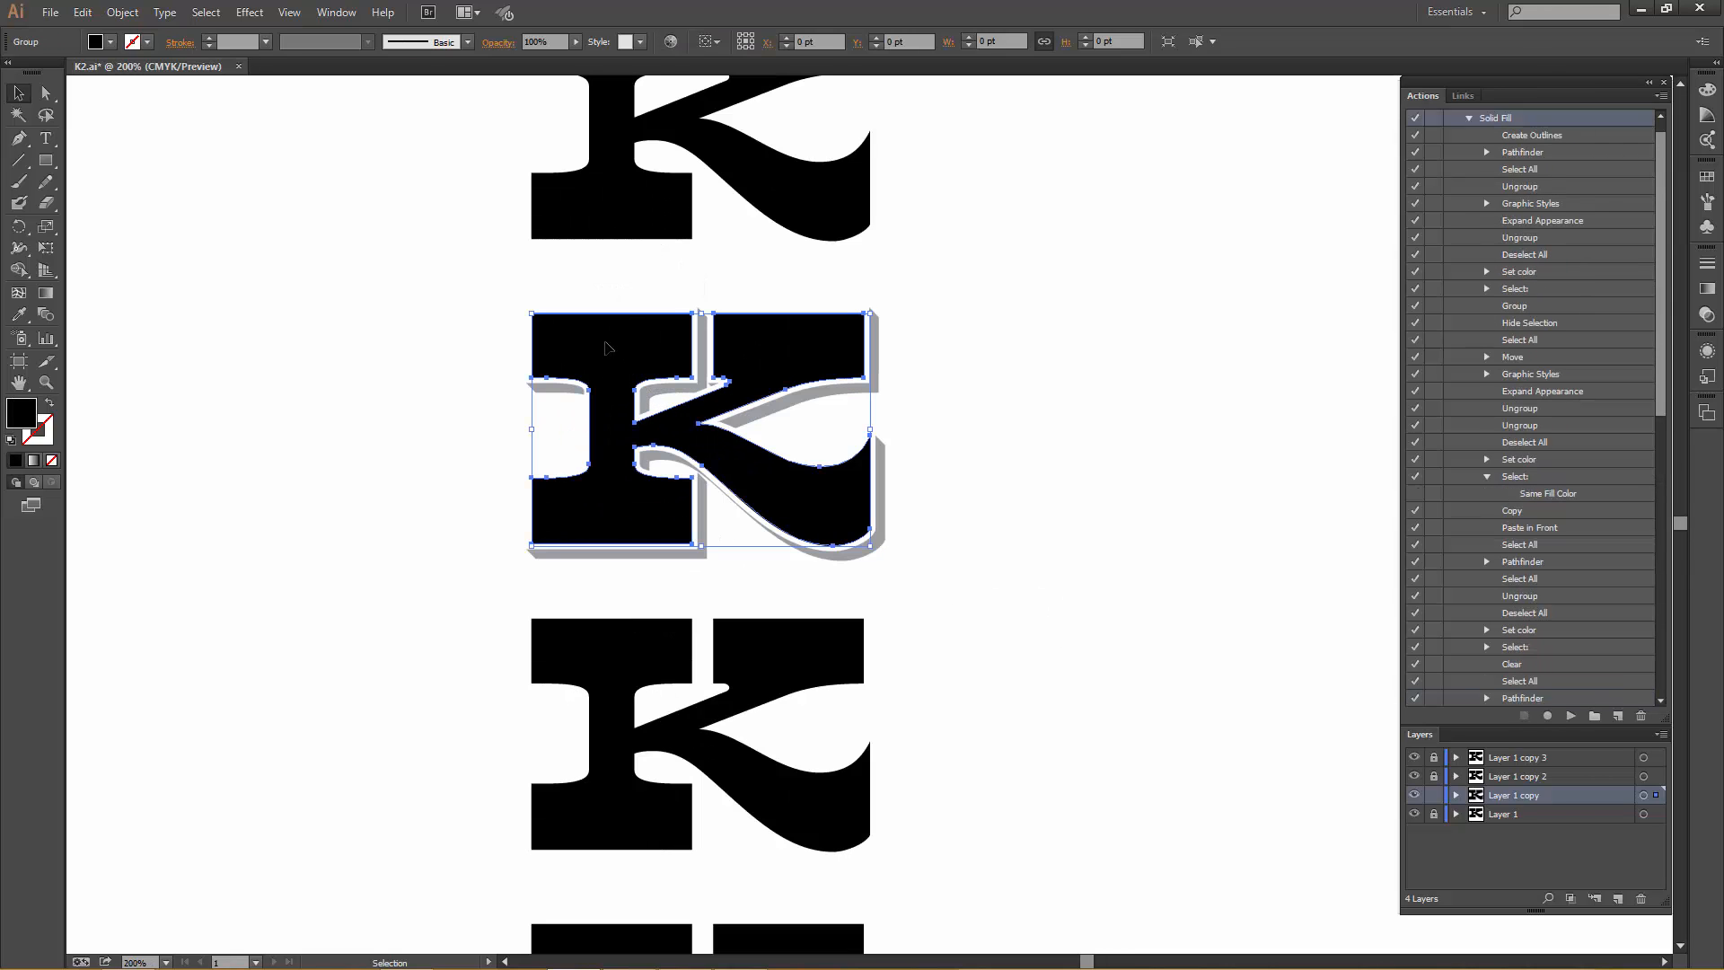
pyautogui.press('Delete')
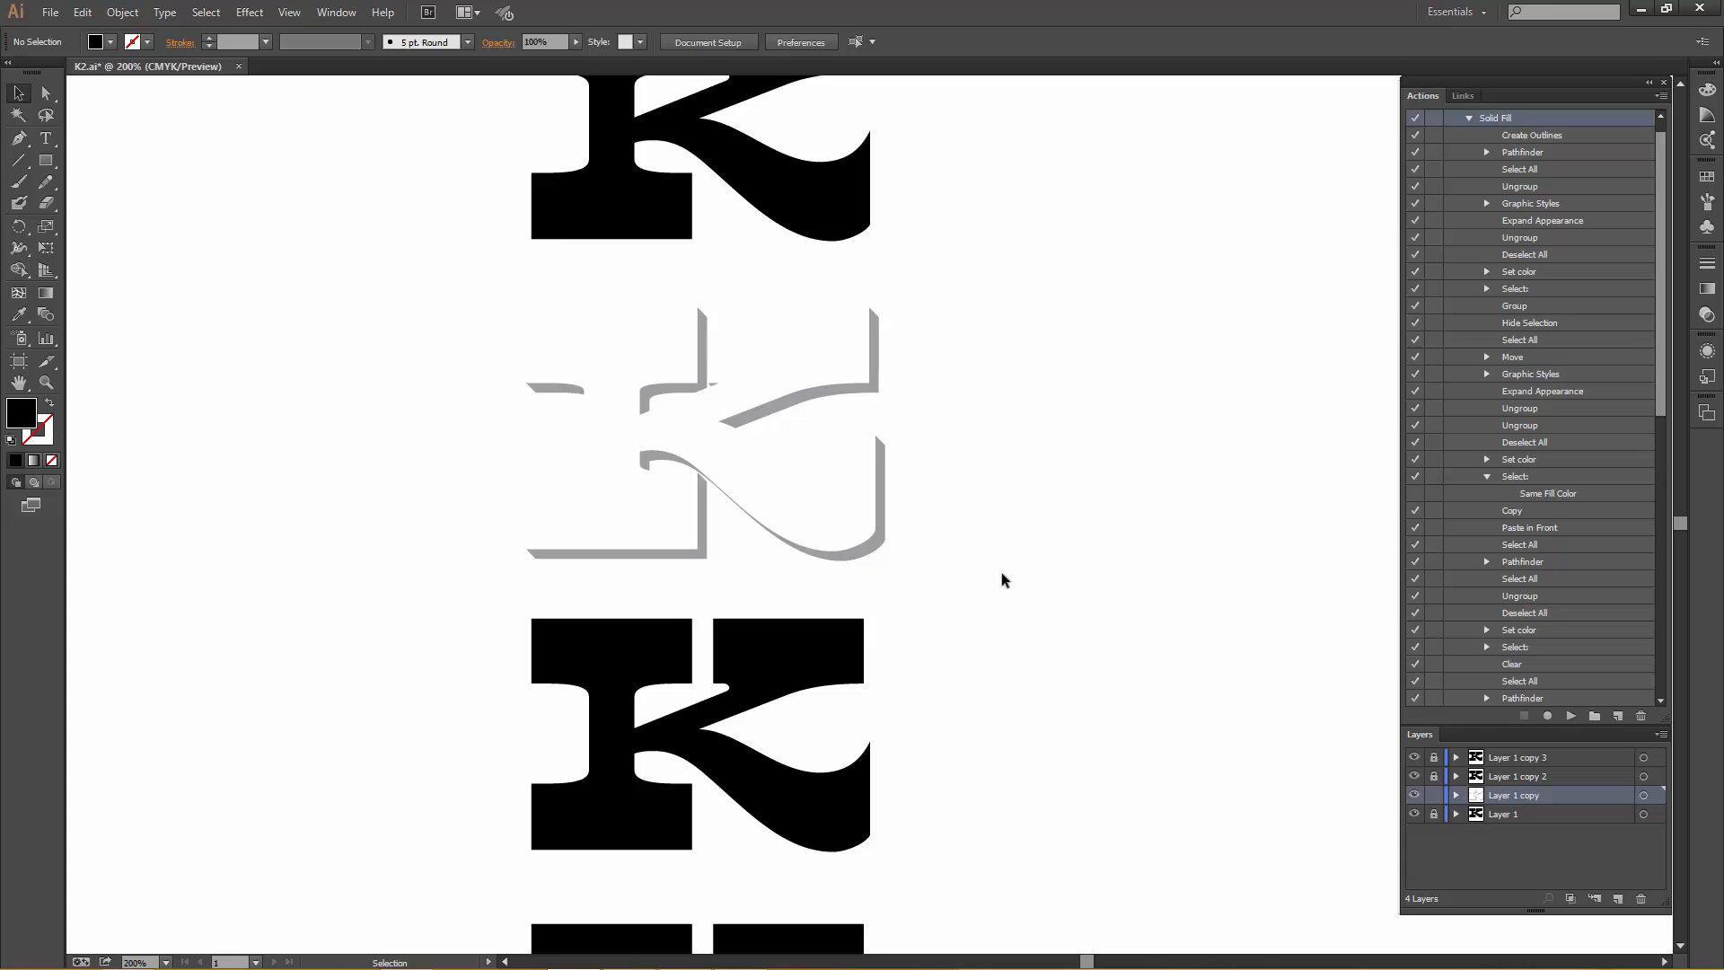
# - Lock Layer 1 copy and unlock Layer 1 copy 2
pyautogui.moveTo(1011, 628); pyautogui.dragTo(993, 404)
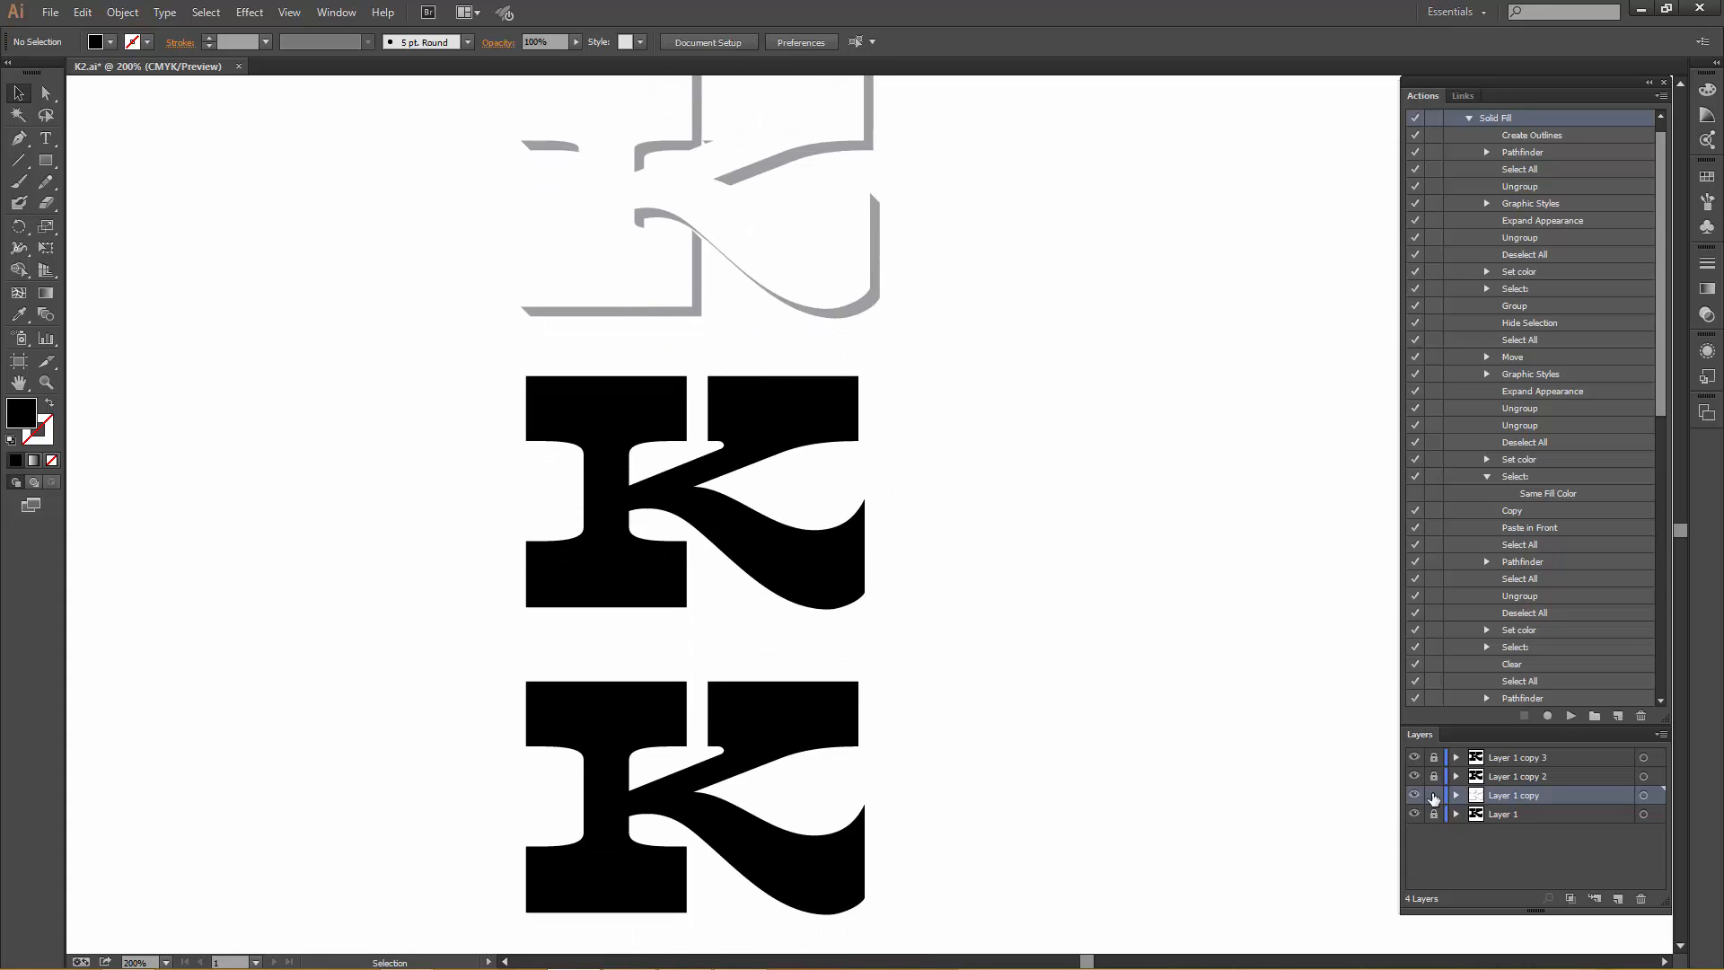
pyautogui.click(1435, 794)
pyautogui.click(1434, 776)
# - Run the Diagonal Tight drop shadow action on the third K and delete its black letter, keeping only the hatched shadow
pyautogui.moveTo(485, 353); pyautogui.dragTo(940, 630)
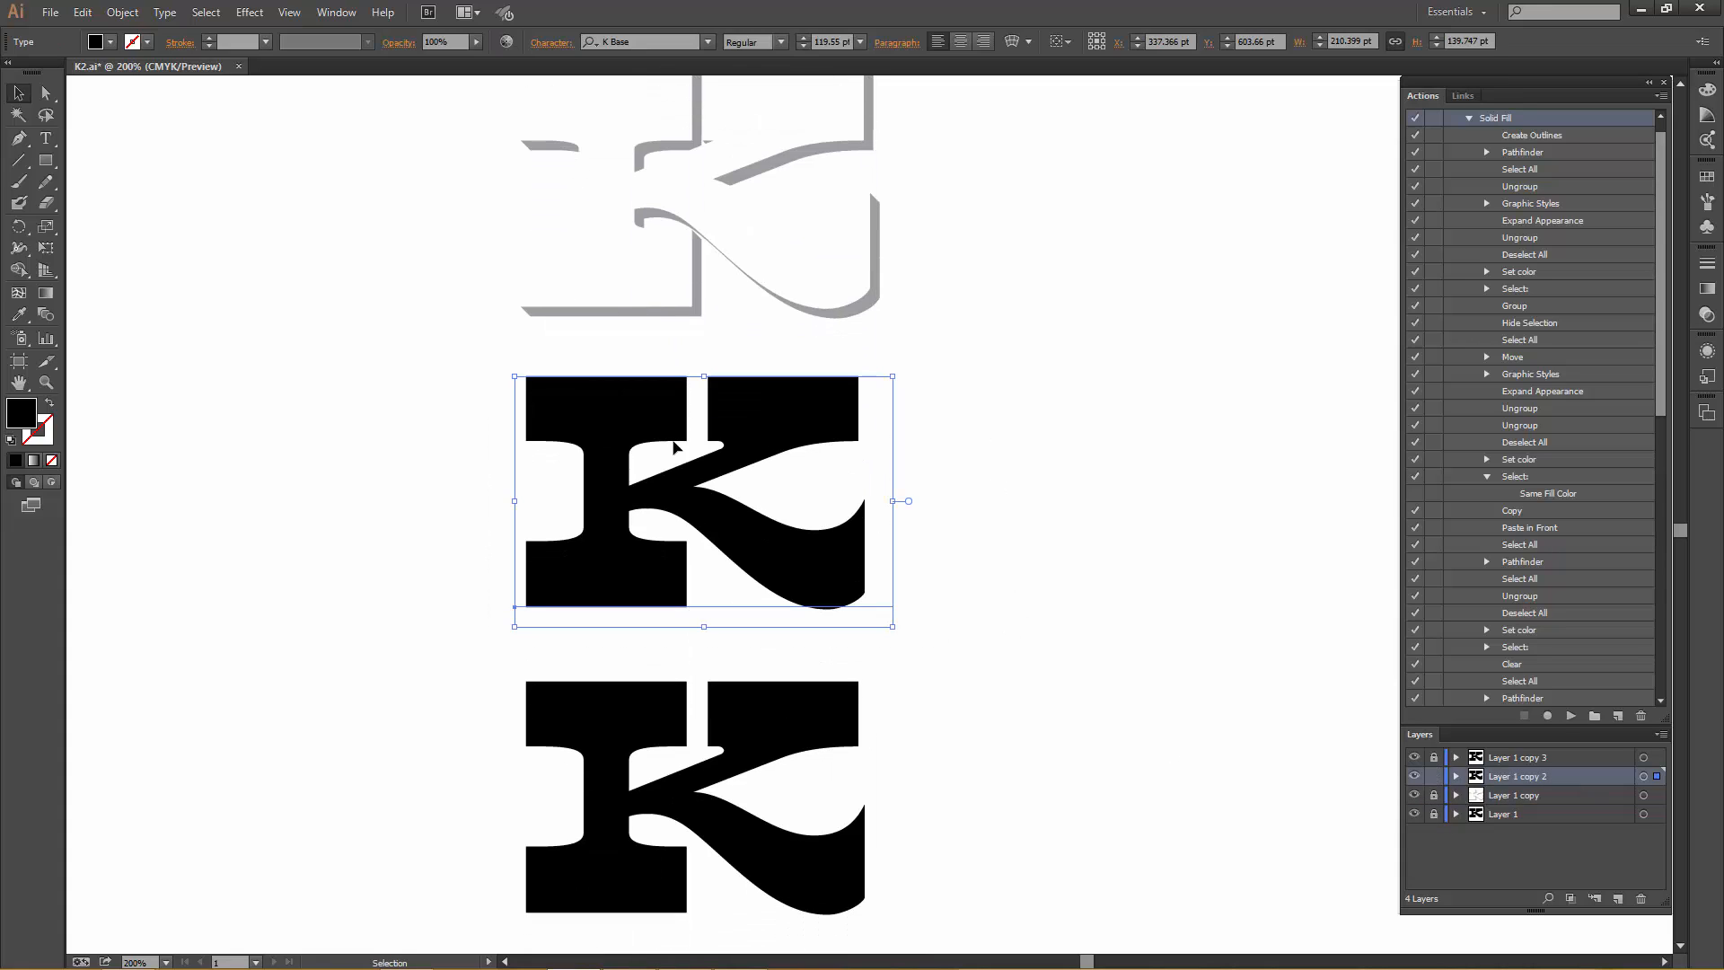
pyautogui.click(1470, 119)
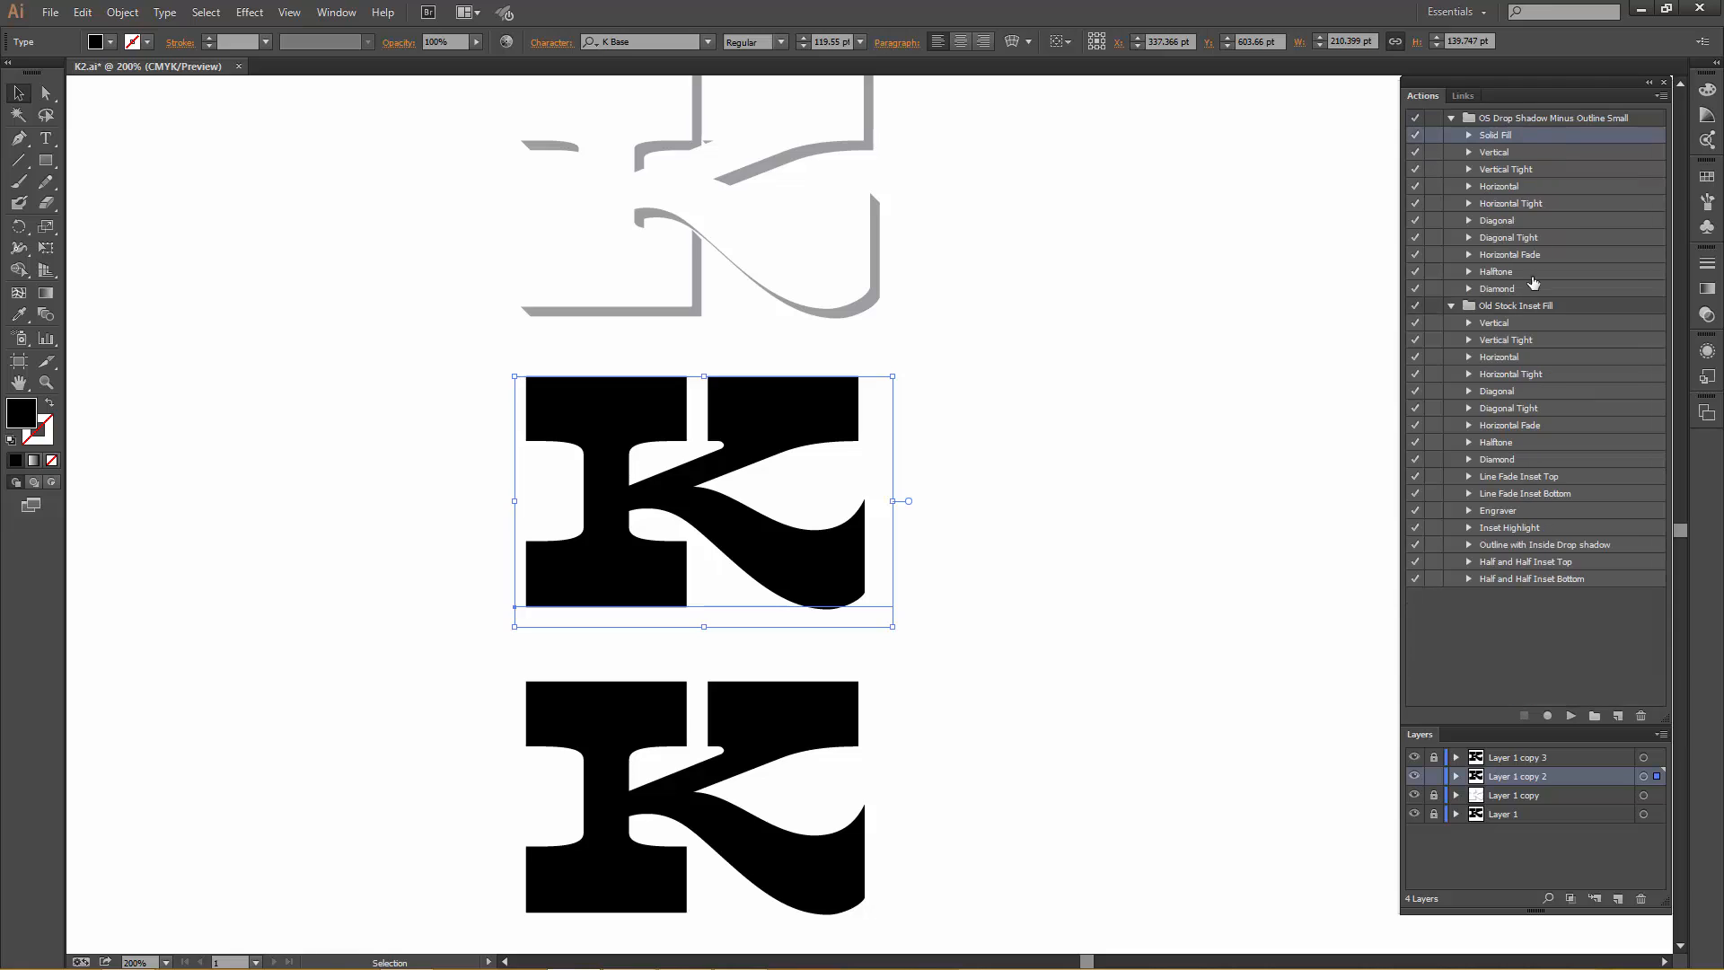
pyautogui.click(1529, 240)
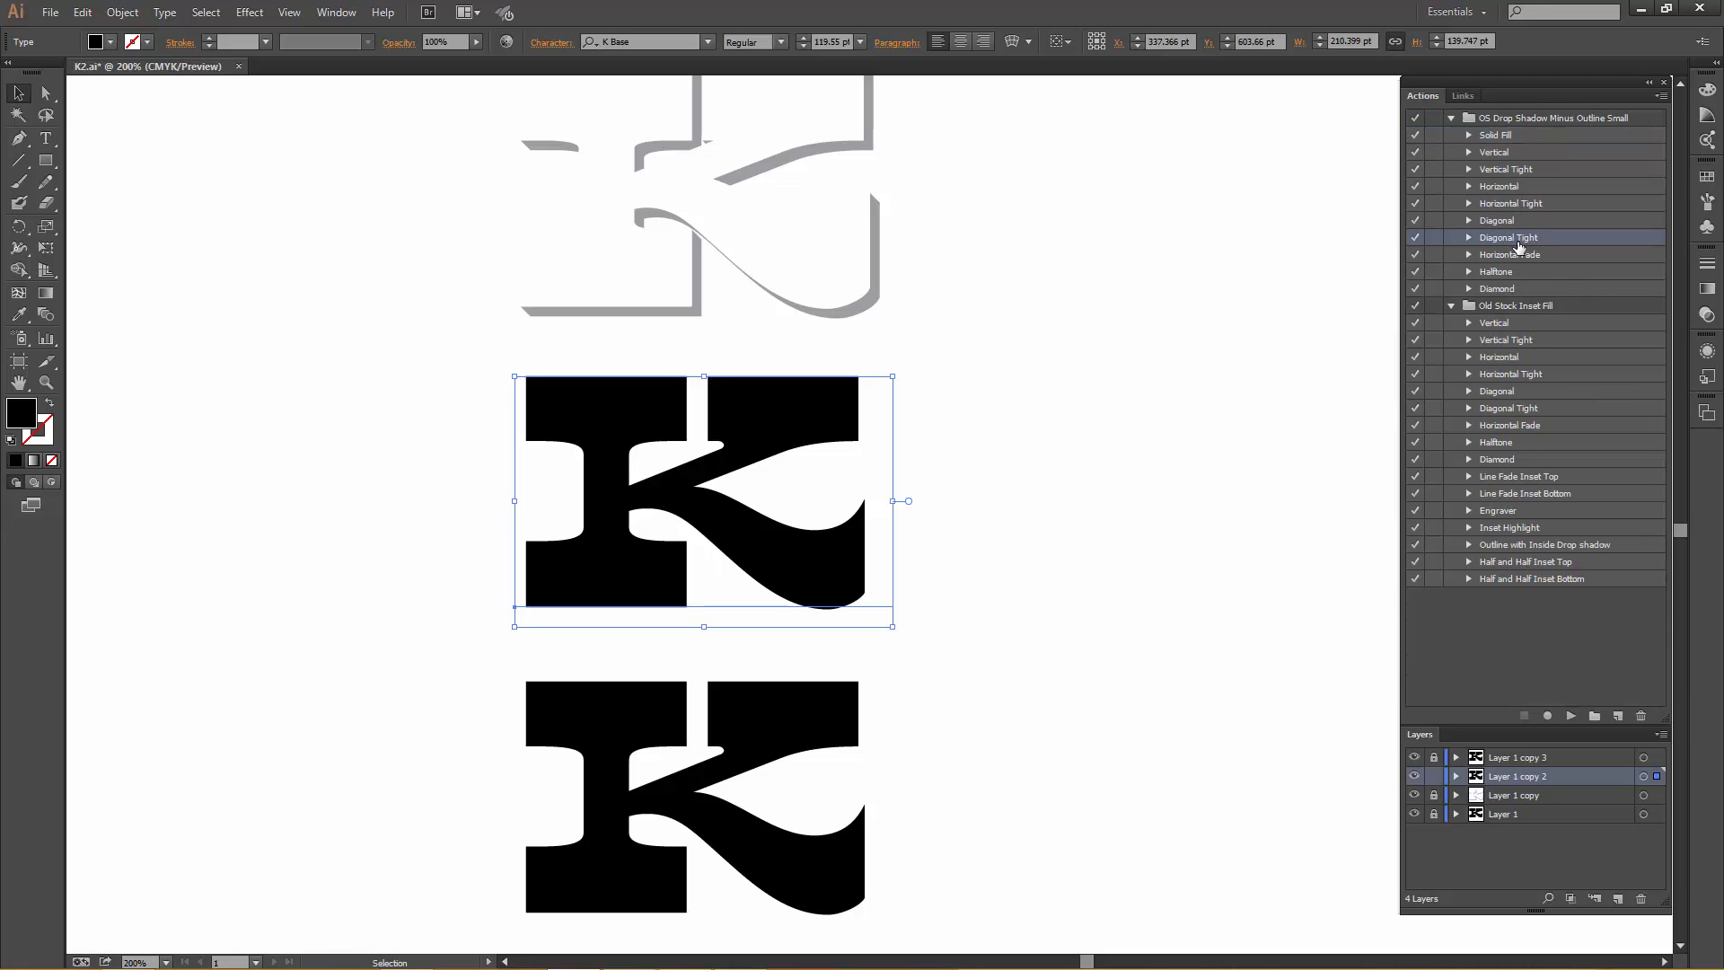
pyautogui.click(1571, 716)
pyautogui.click(884, 517)
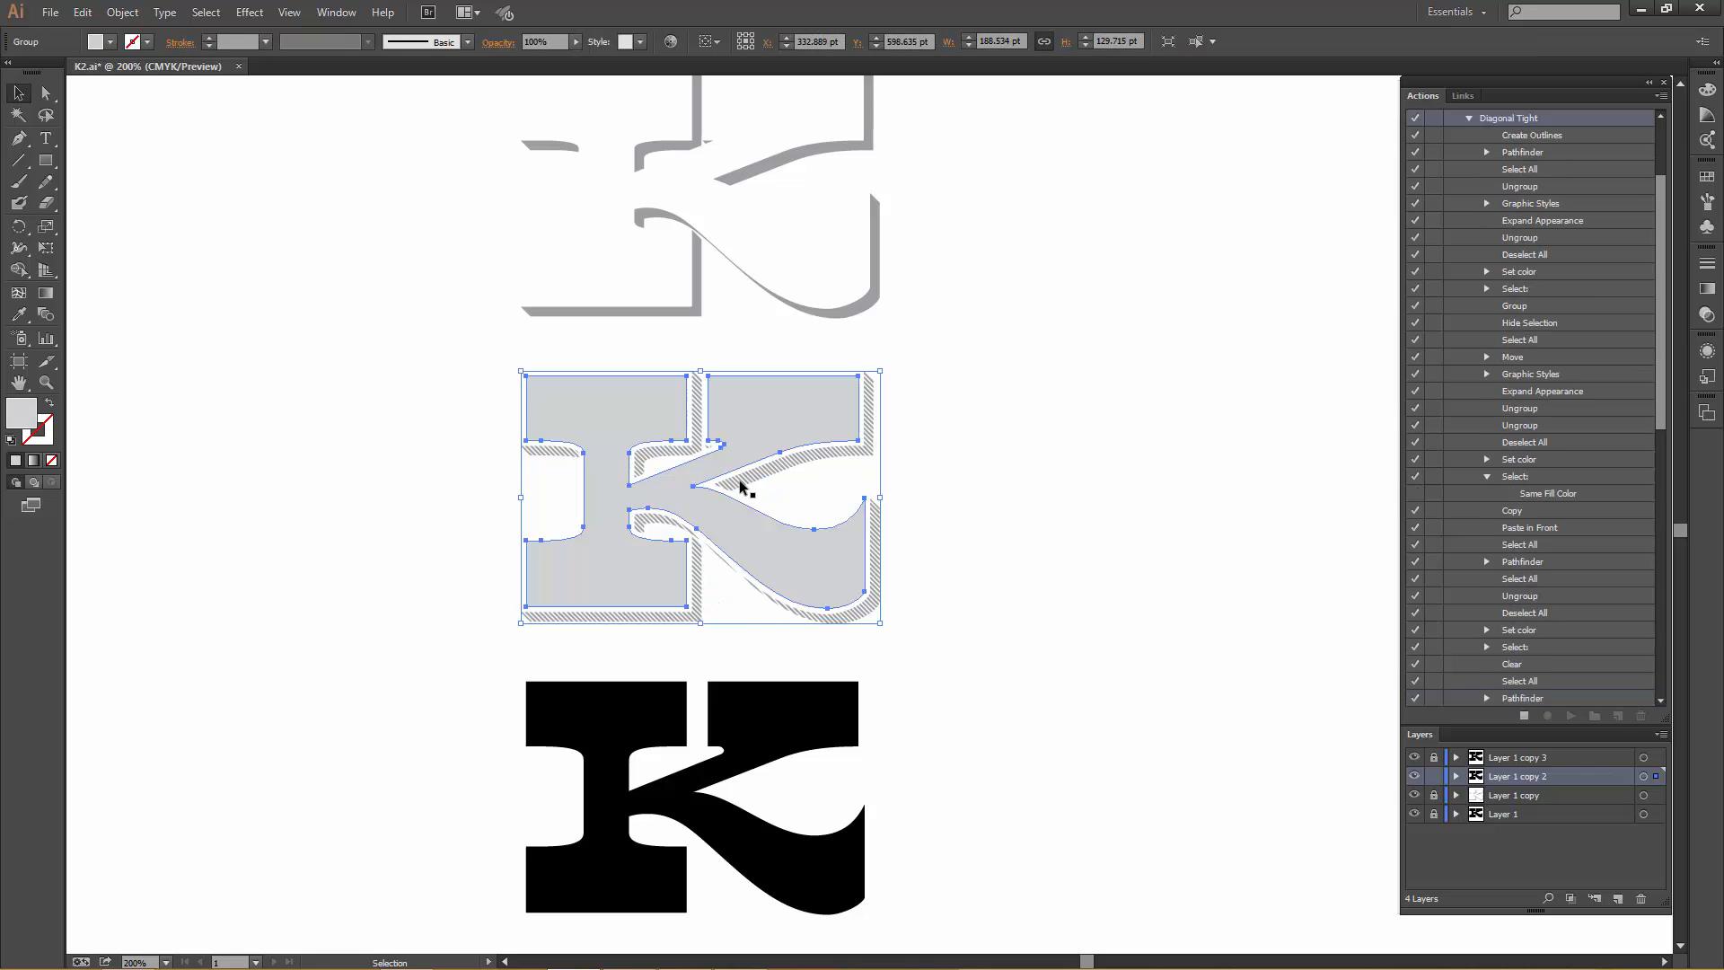
pyautogui.click(553, 402)
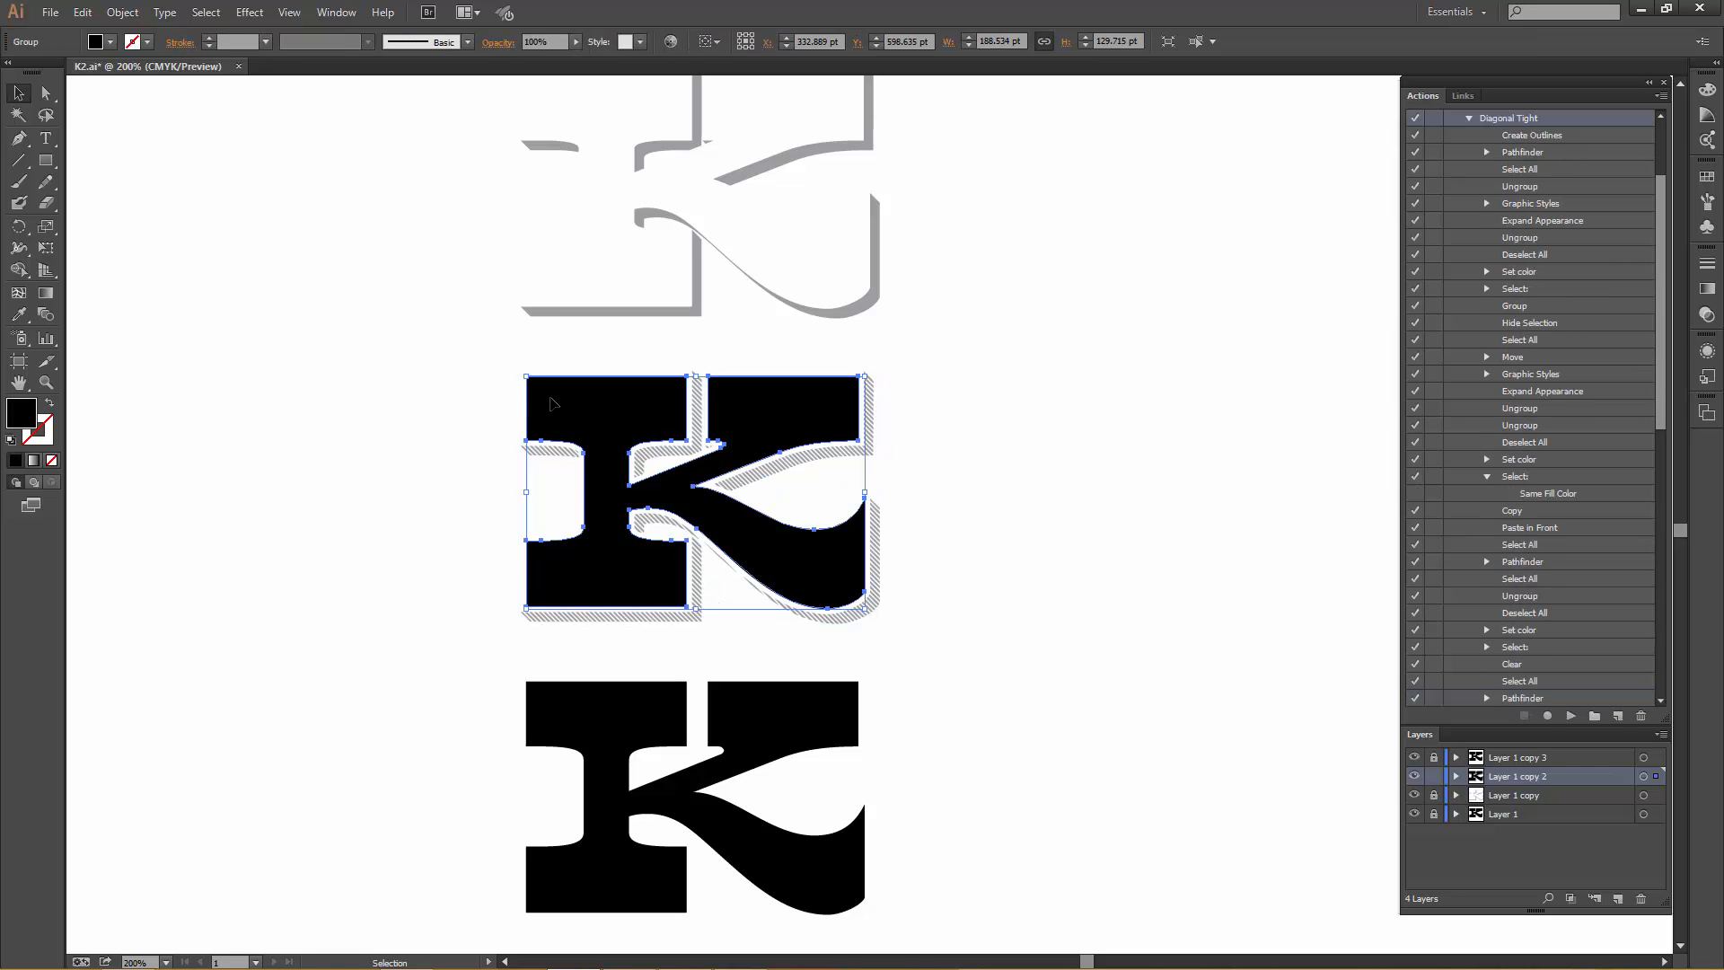
pyautogui.press('Delete')
# - Lock Layer 1 copy 2 and unlock Layer 1 copy 3
pyautogui.moveTo(671, 613); pyautogui.dragTo(648, 334)
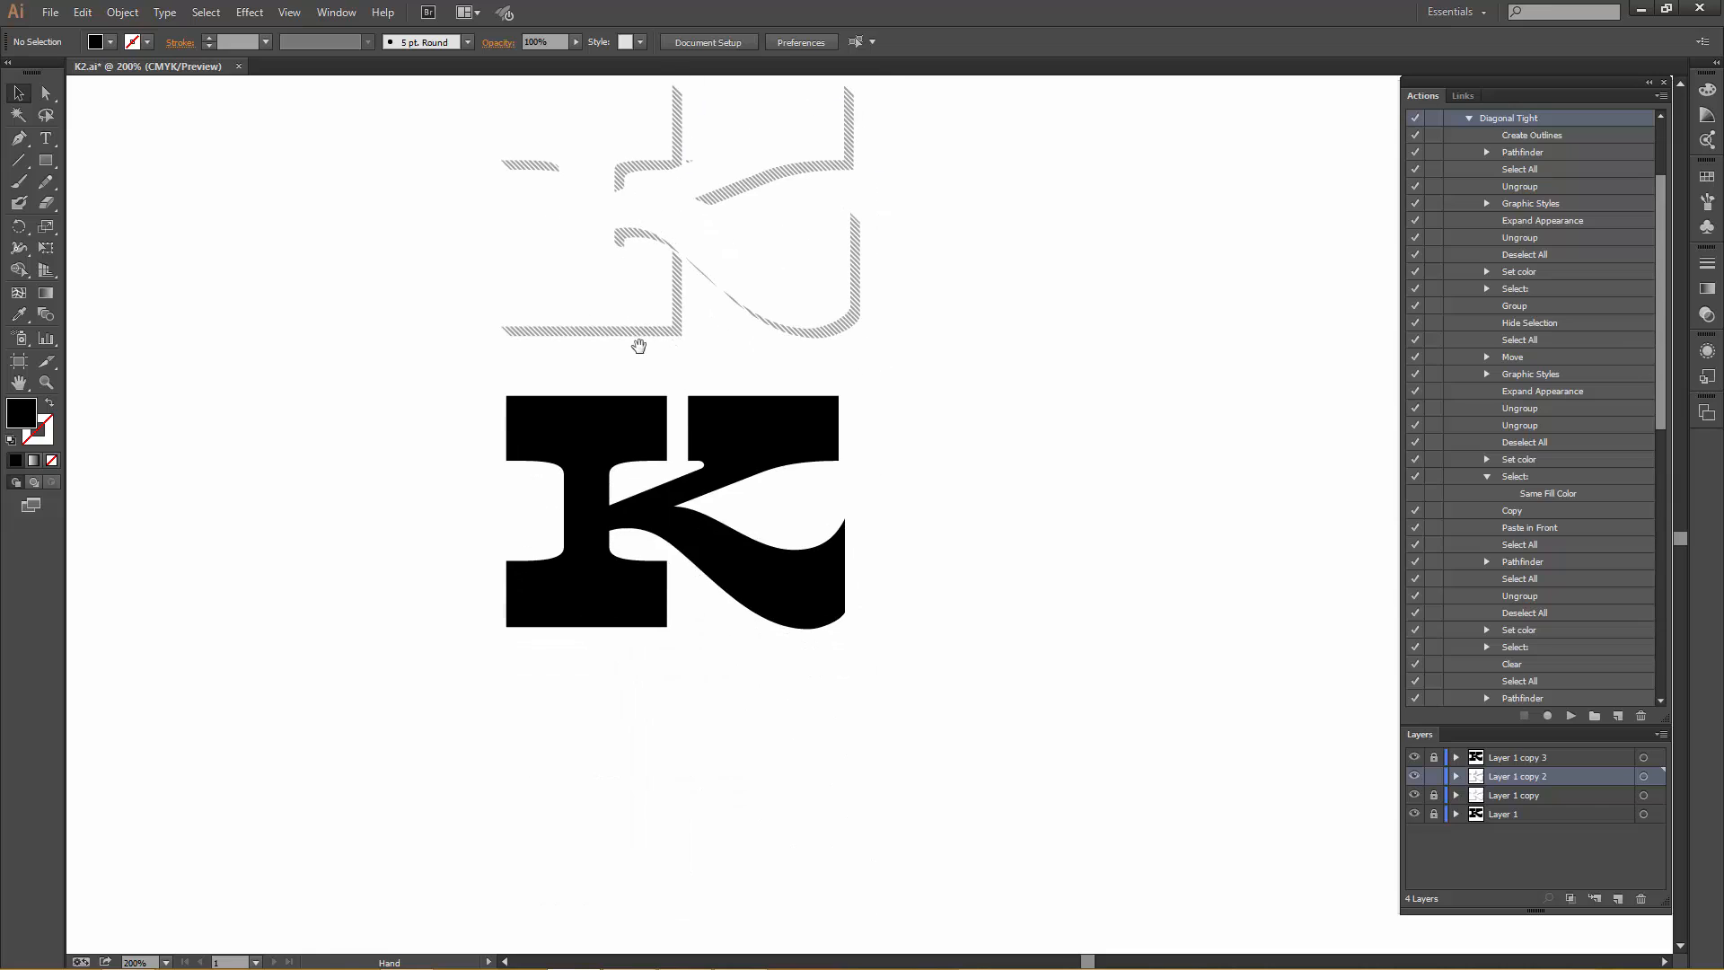
pyautogui.click(1434, 776)
pyautogui.click(1434, 757)
# - Run the Line Fade Inset Top action from the Old Stock Inset Fill set on the lowest K
pyautogui.moveTo(473, 391); pyautogui.dragTo(997, 683)
pyautogui.click(1469, 118)
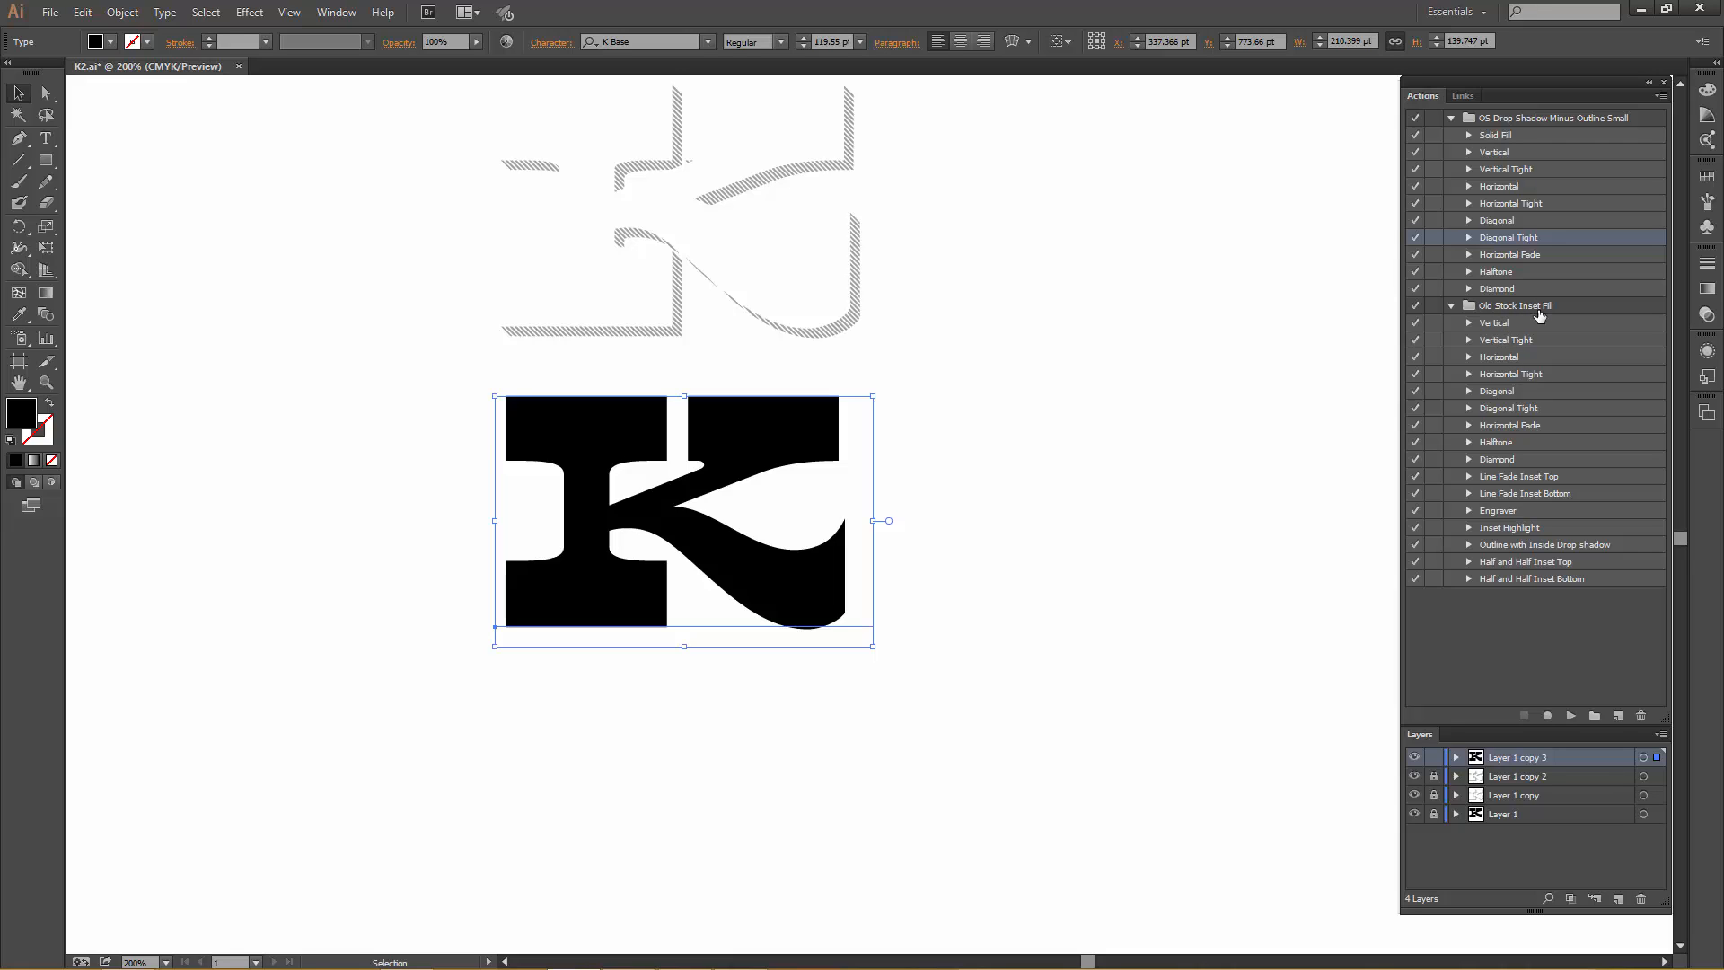
pyautogui.click(1543, 483)
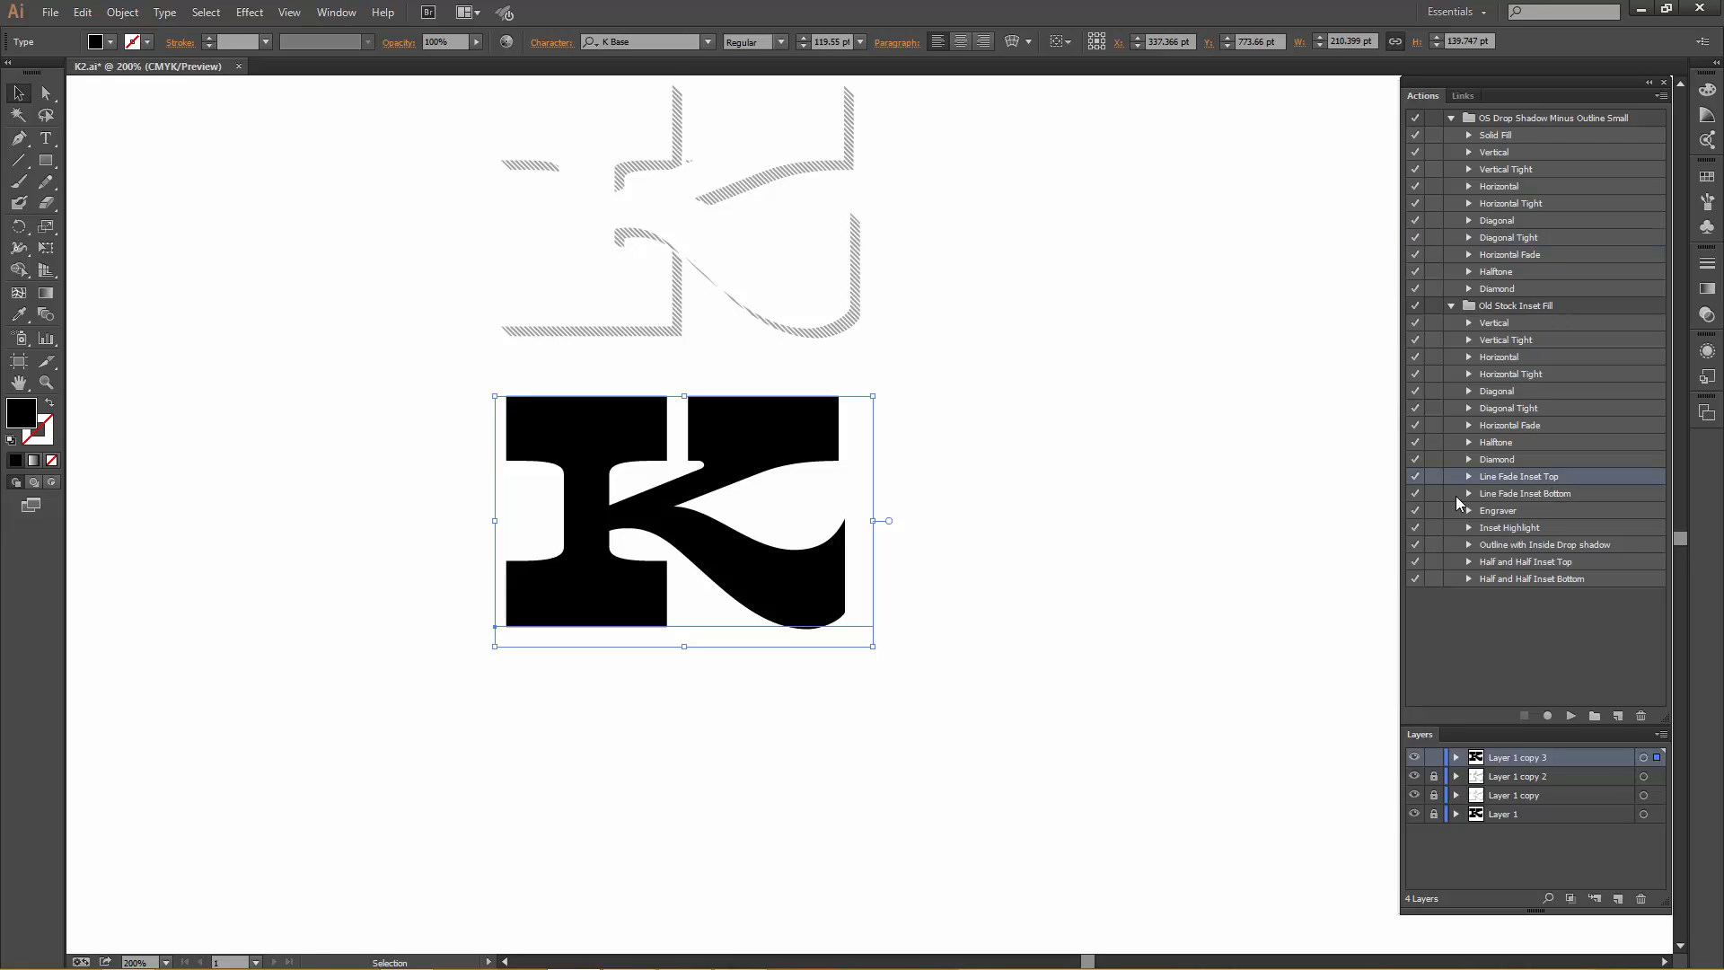
pyautogui.click(1570, 716)
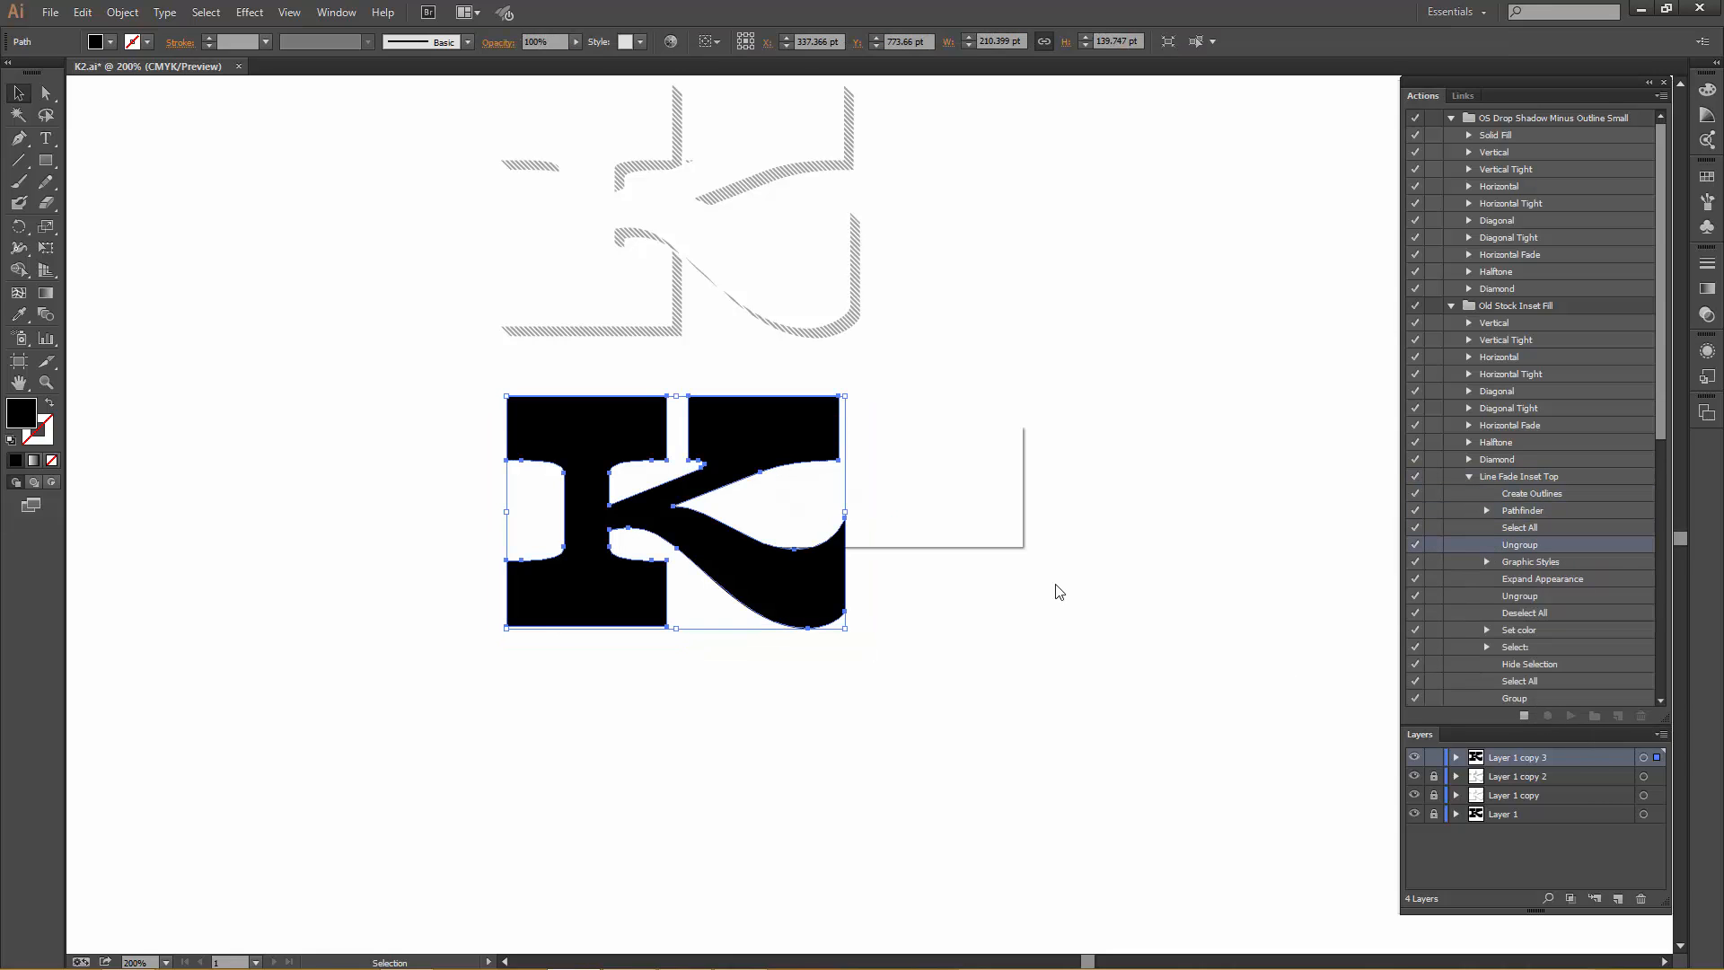
pyautogui.click(891, 521)
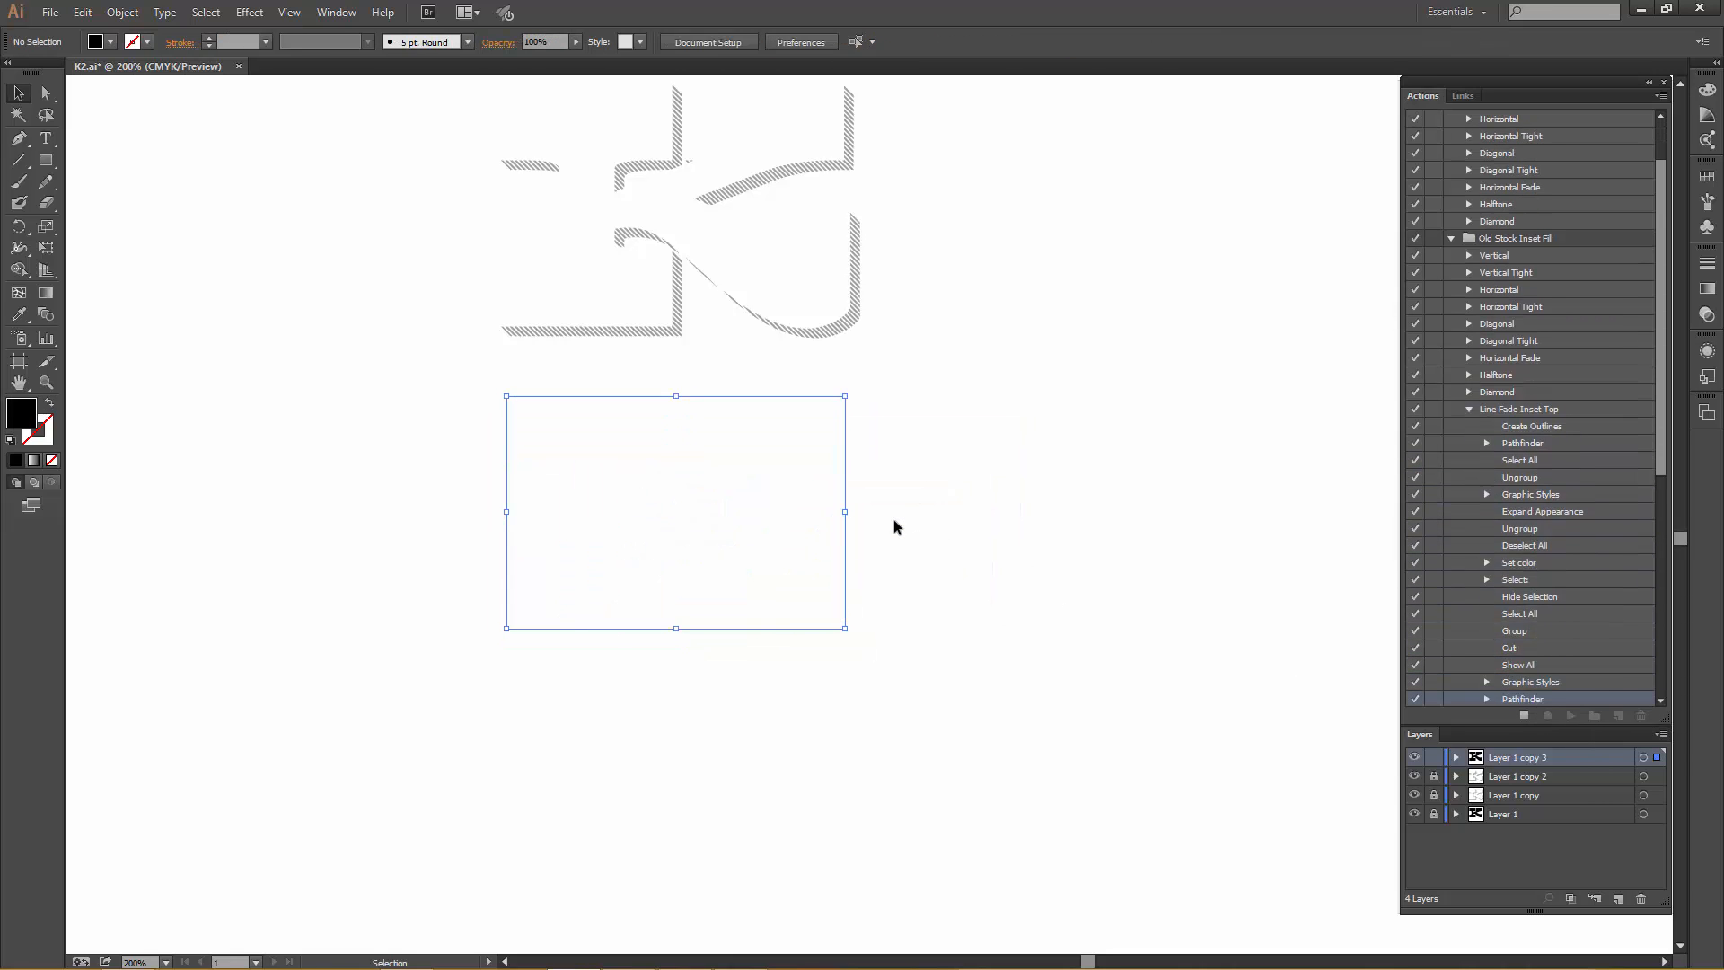
pyautogui.click(893, 520)
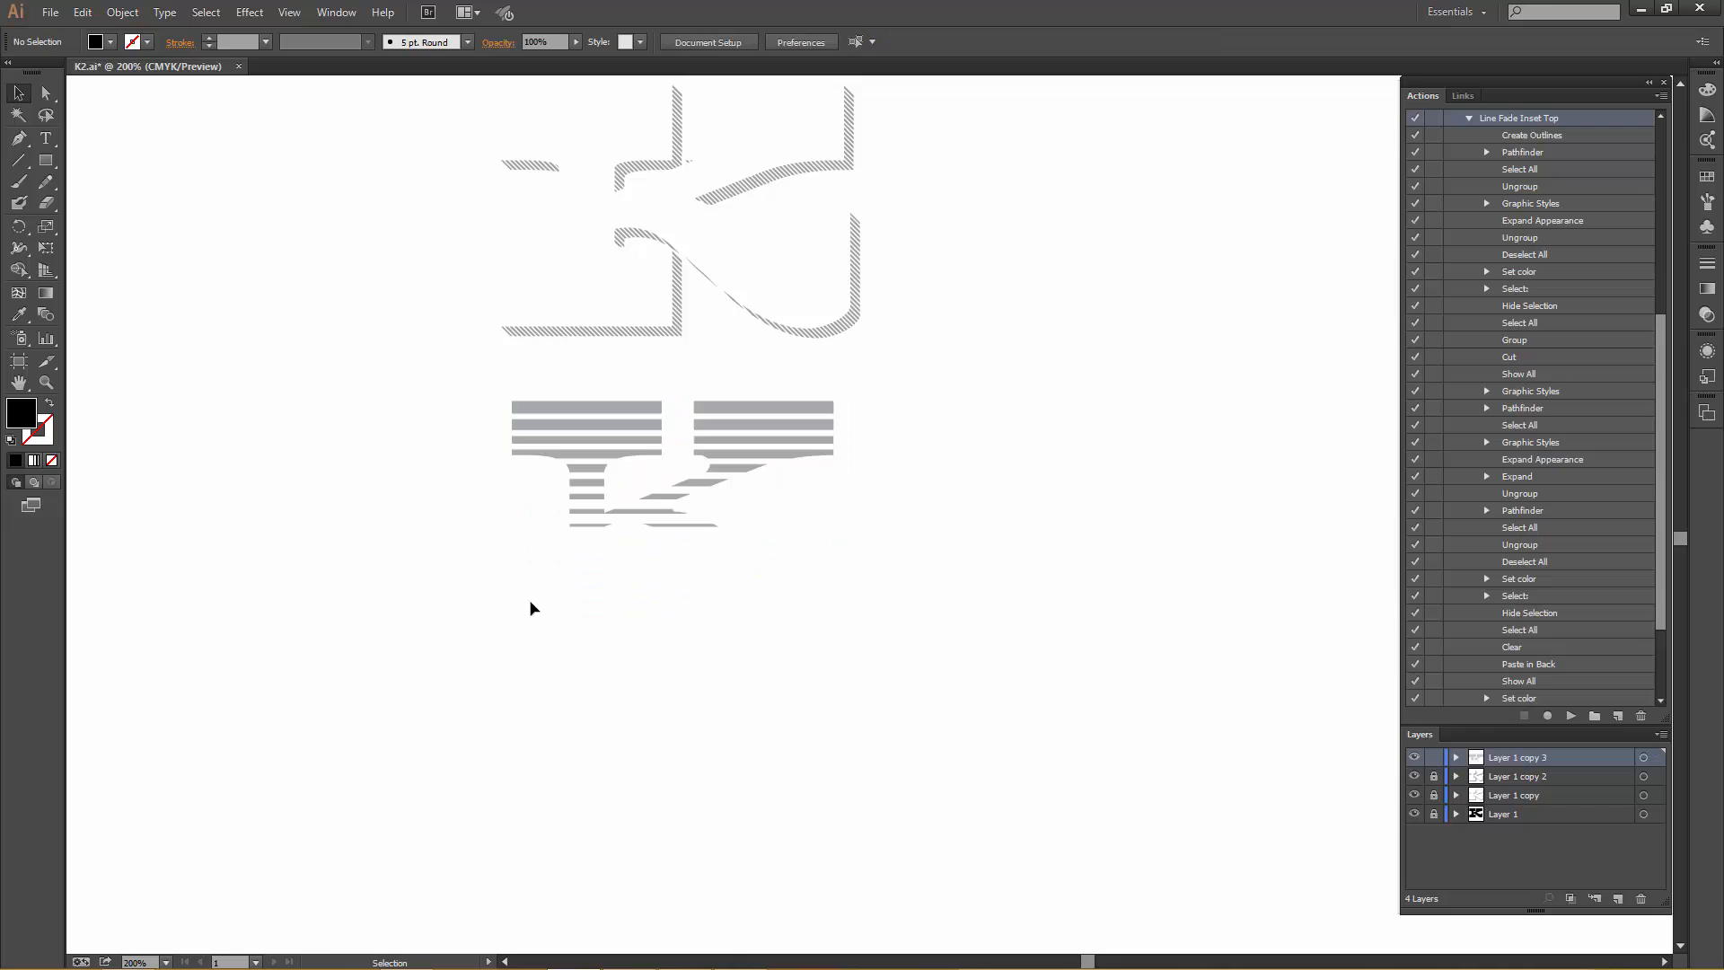
pyautogui.scroll(2, 519, 517)
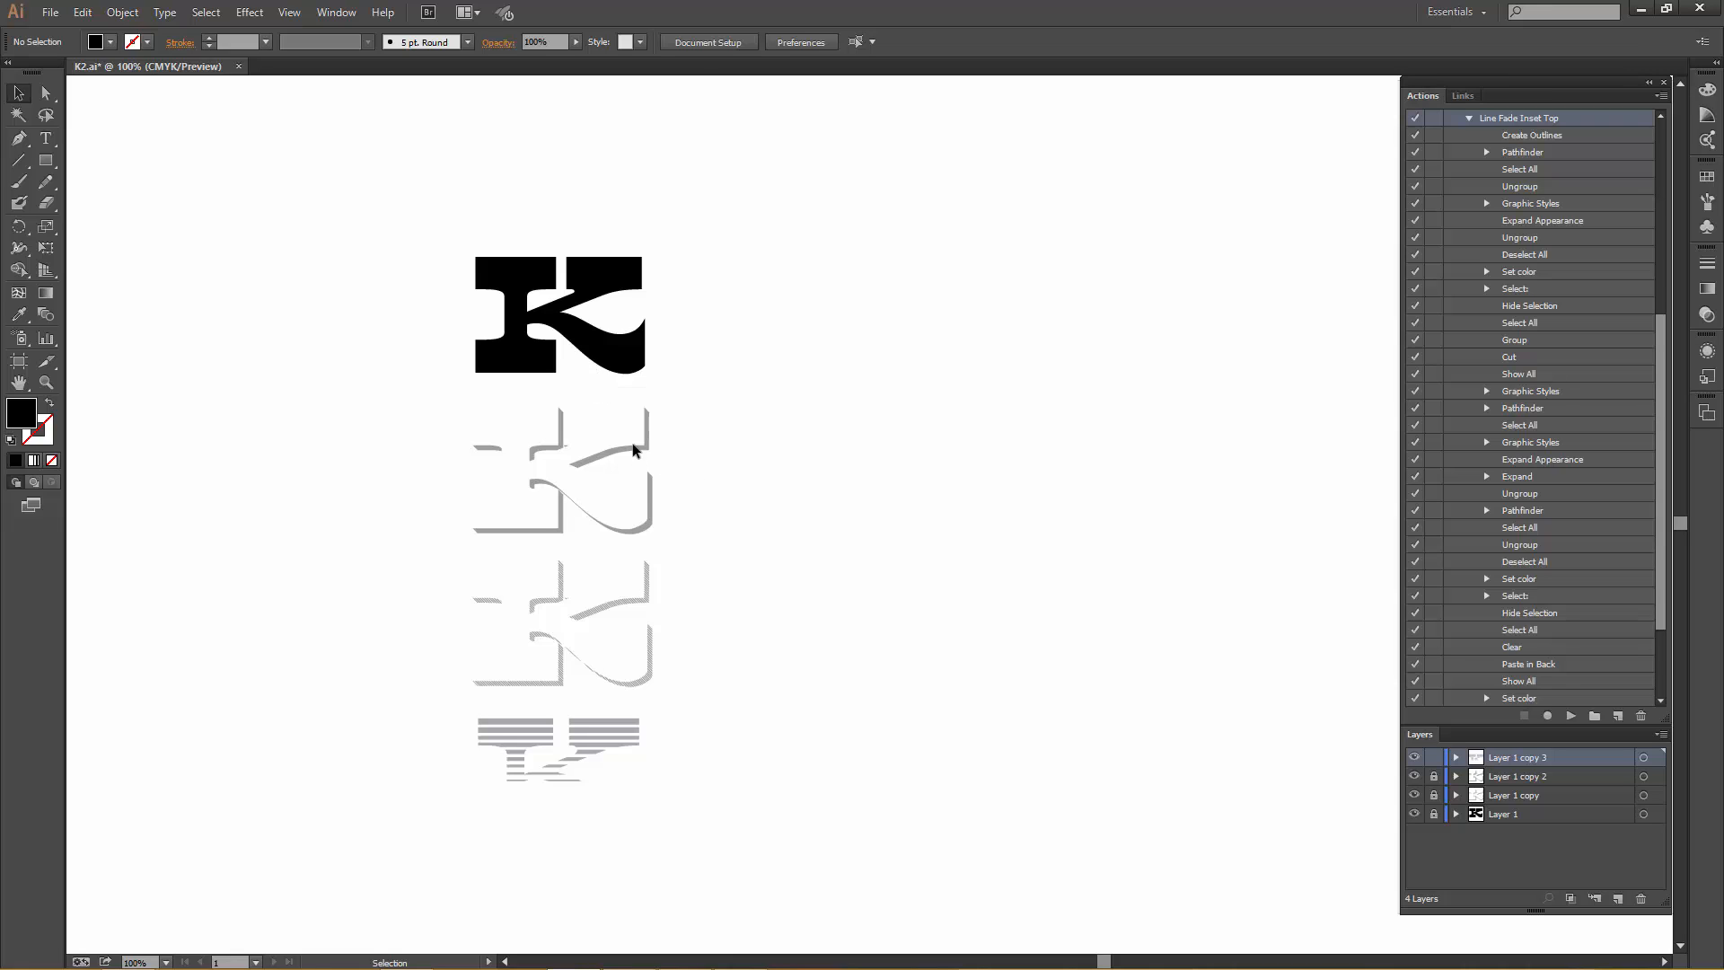
pyautogui.scroll(1, 588, 641)
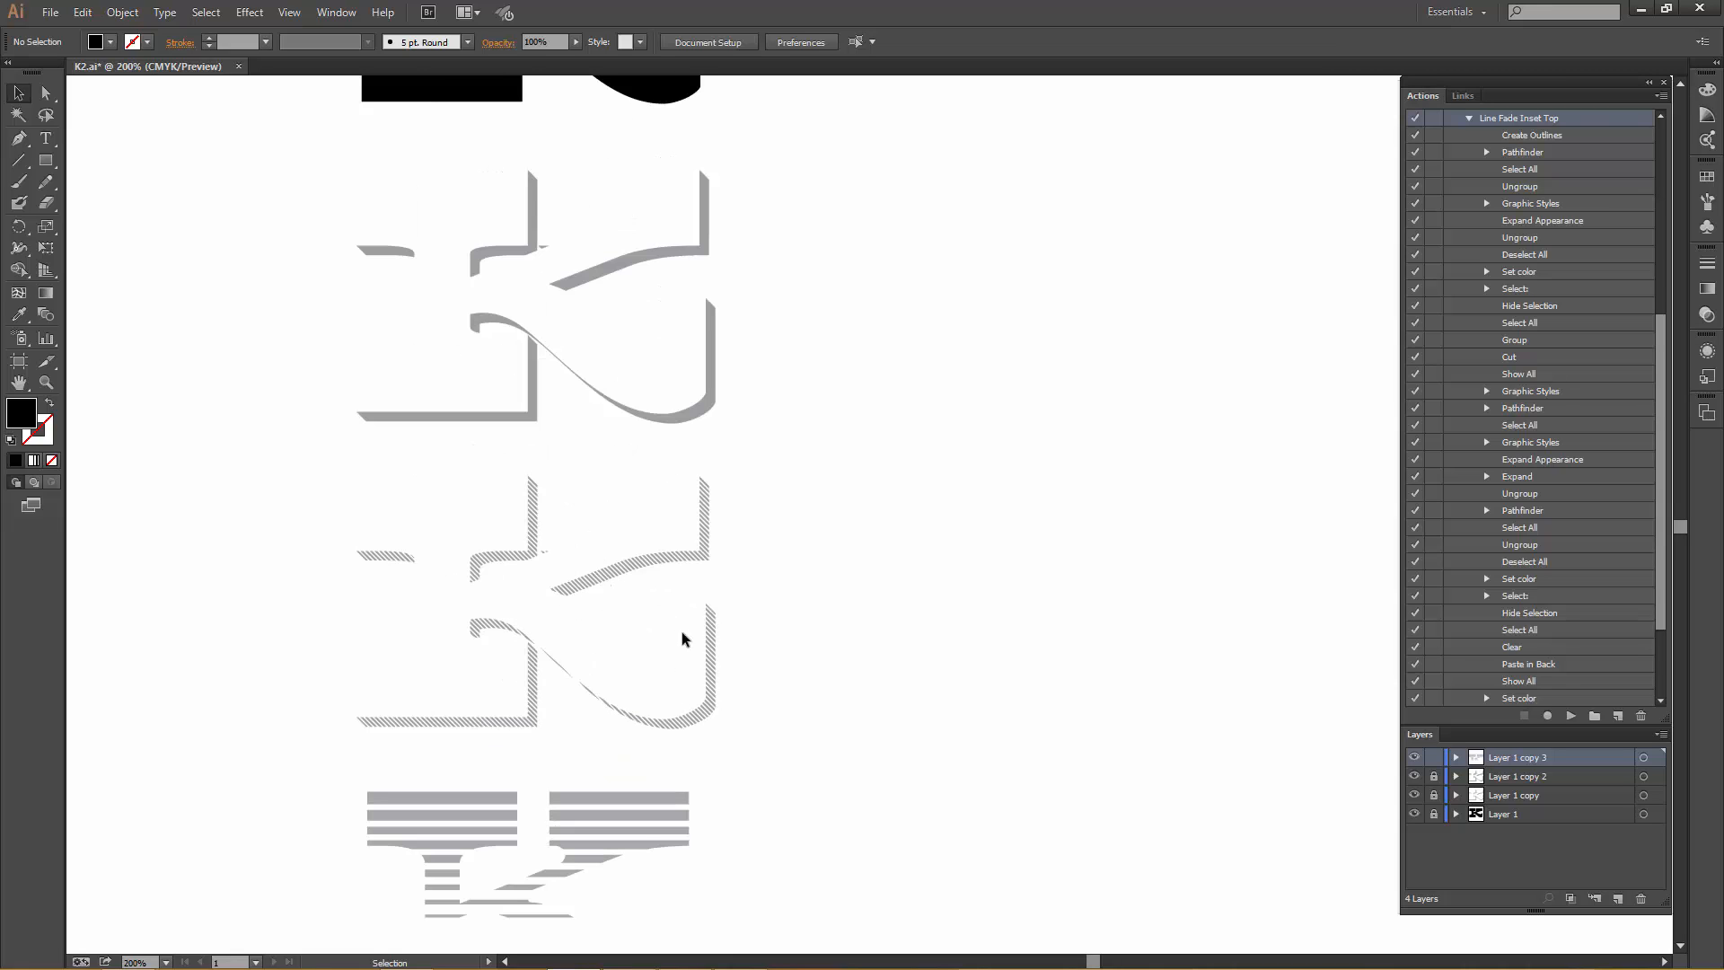
pyautogui.scroll(-3, 682, 632)
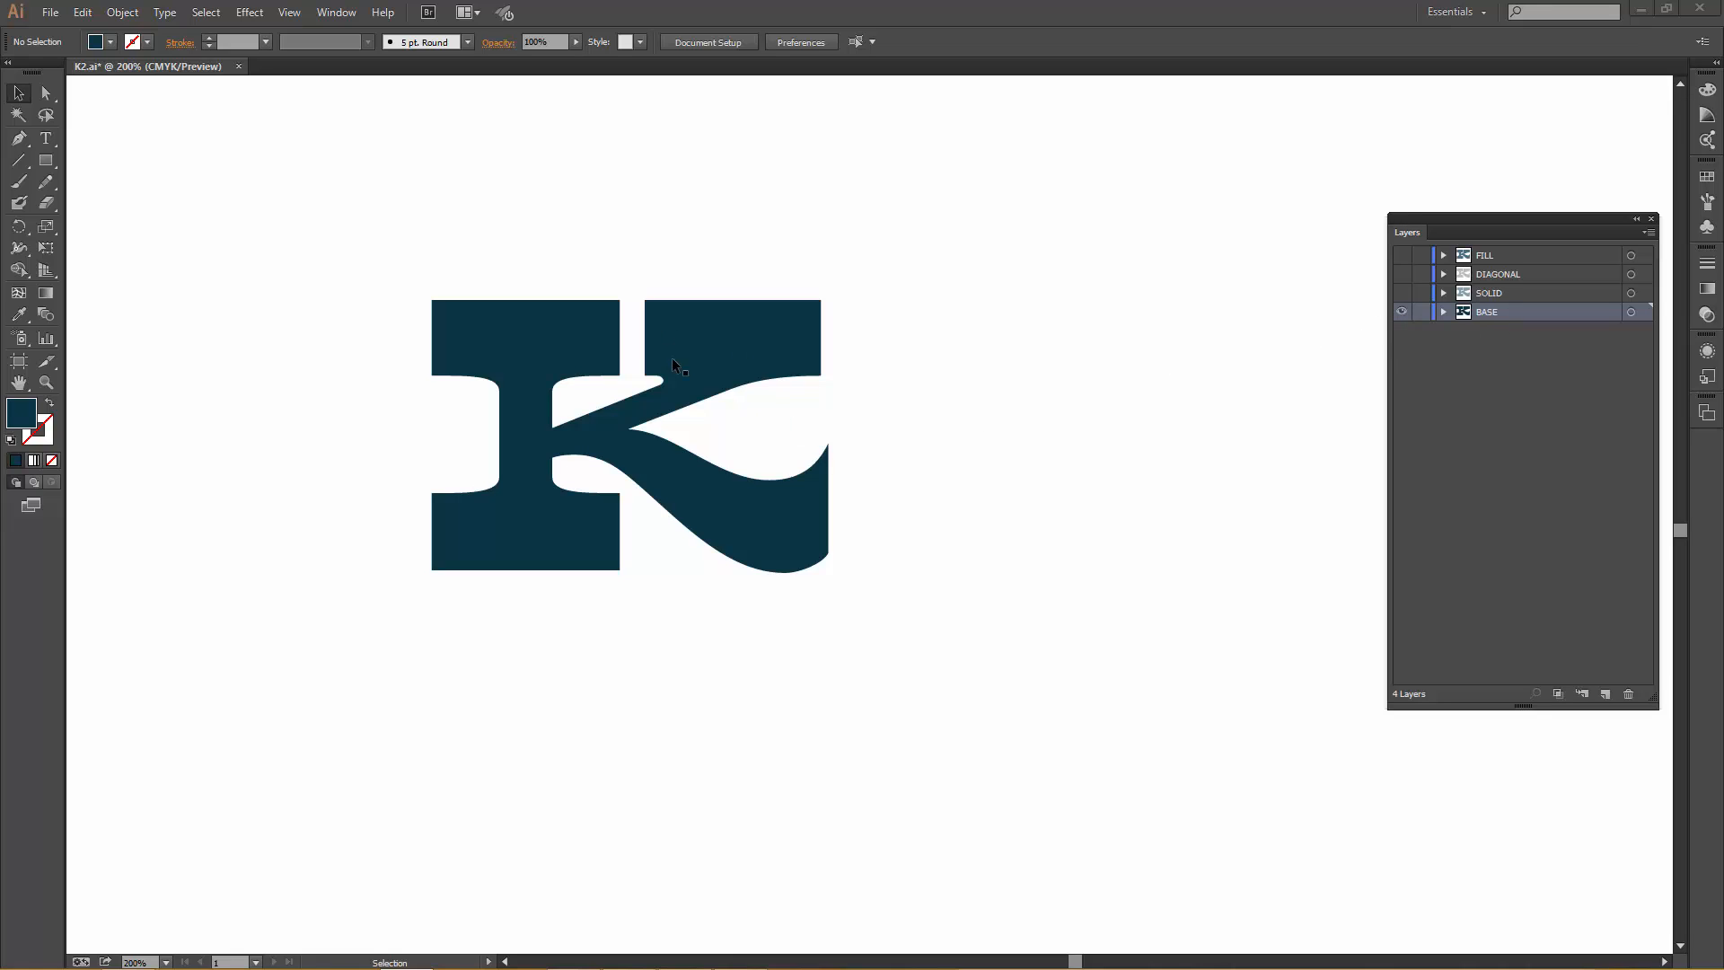
# - Show the SOLID layer instead of BASE and set its K to the K Solid font
pyautogui.click(1400, 312)
pyautogui.click(1401, 293)
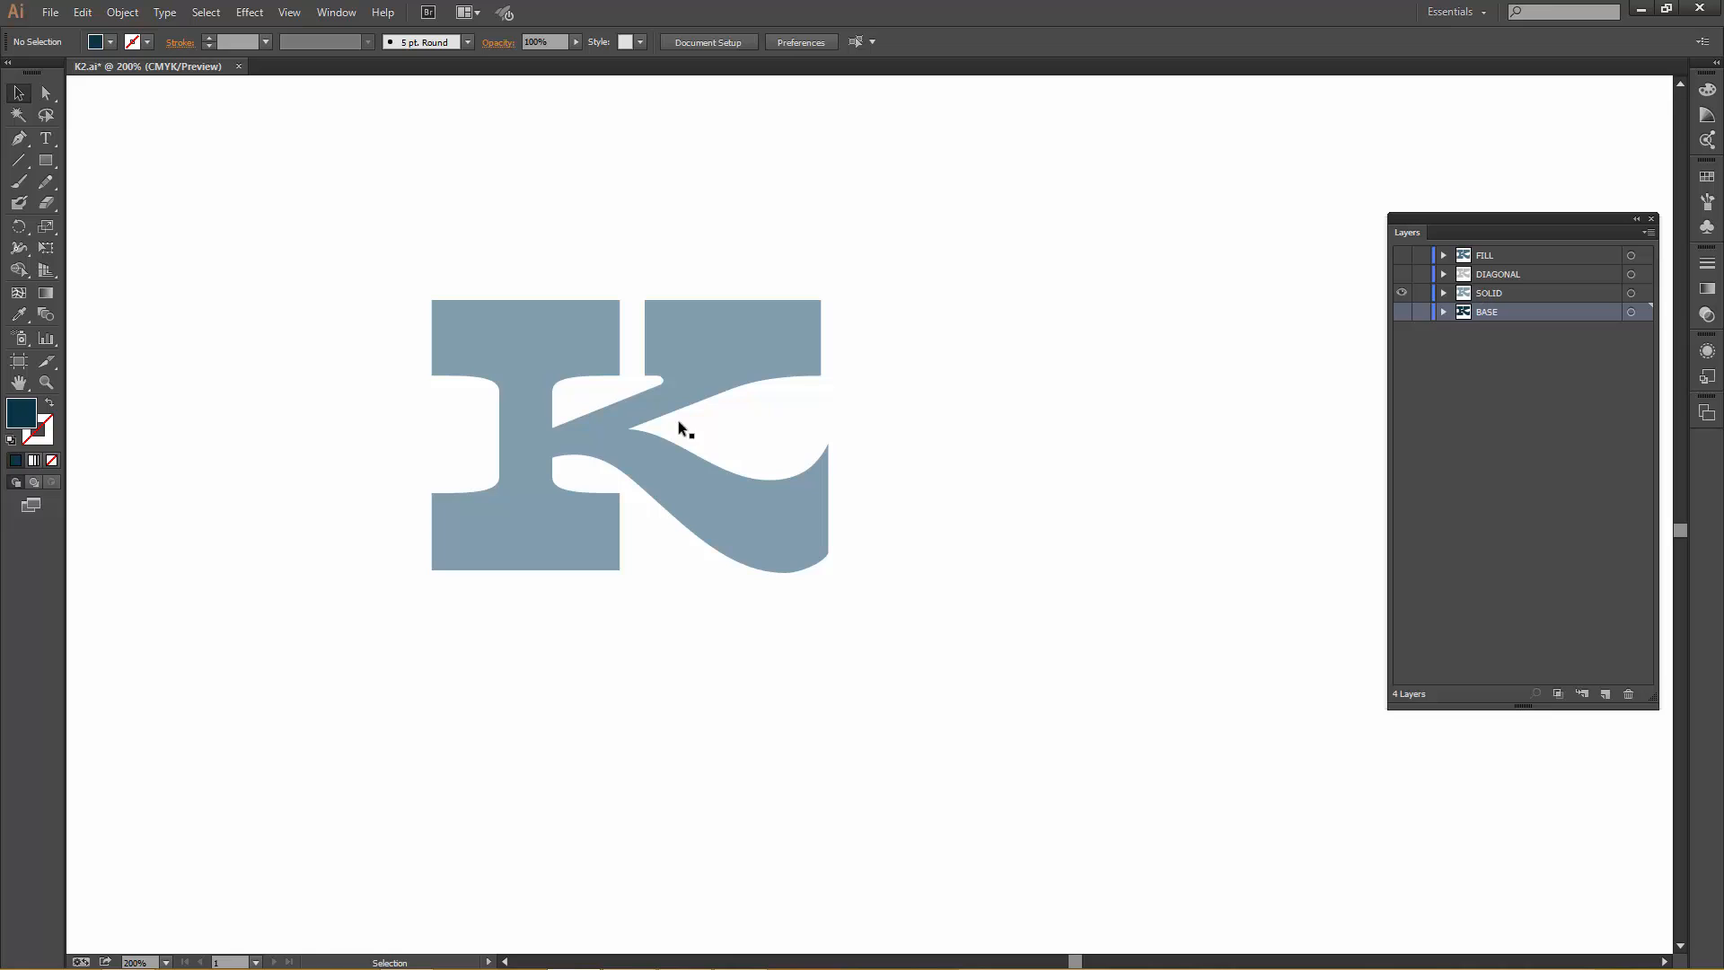
pyautogui.moveTo(386, 232); pyautogui.dragTo(862, 687)
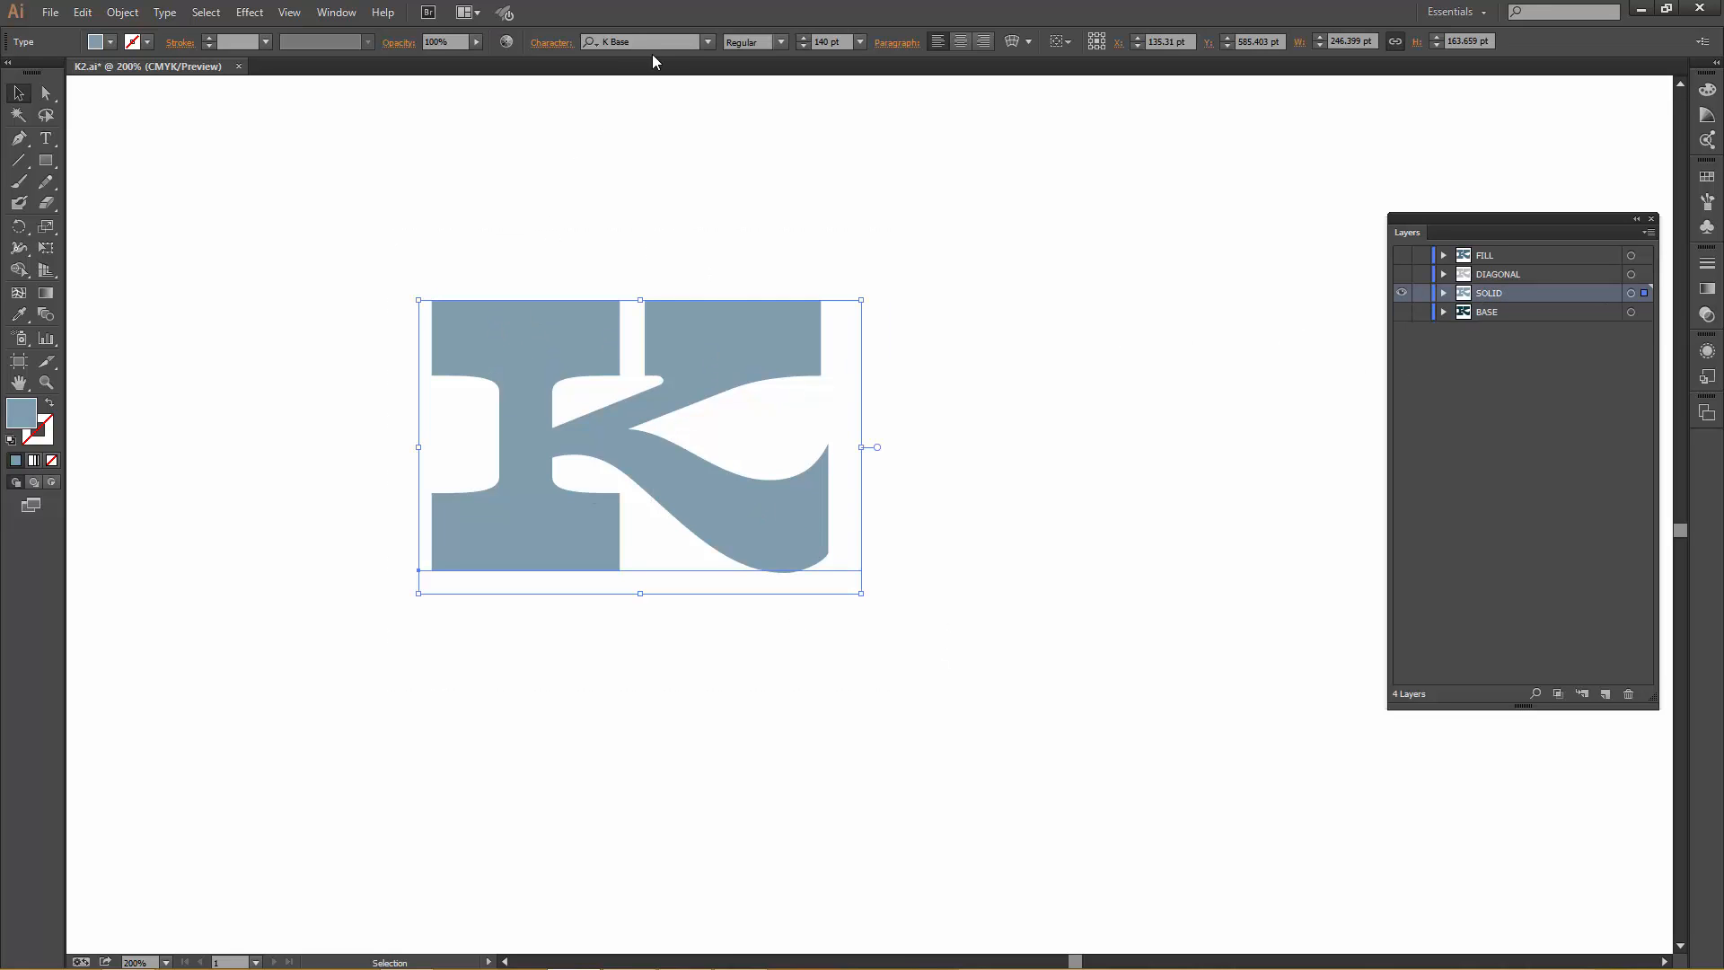
pyautogui.click(708, 42)
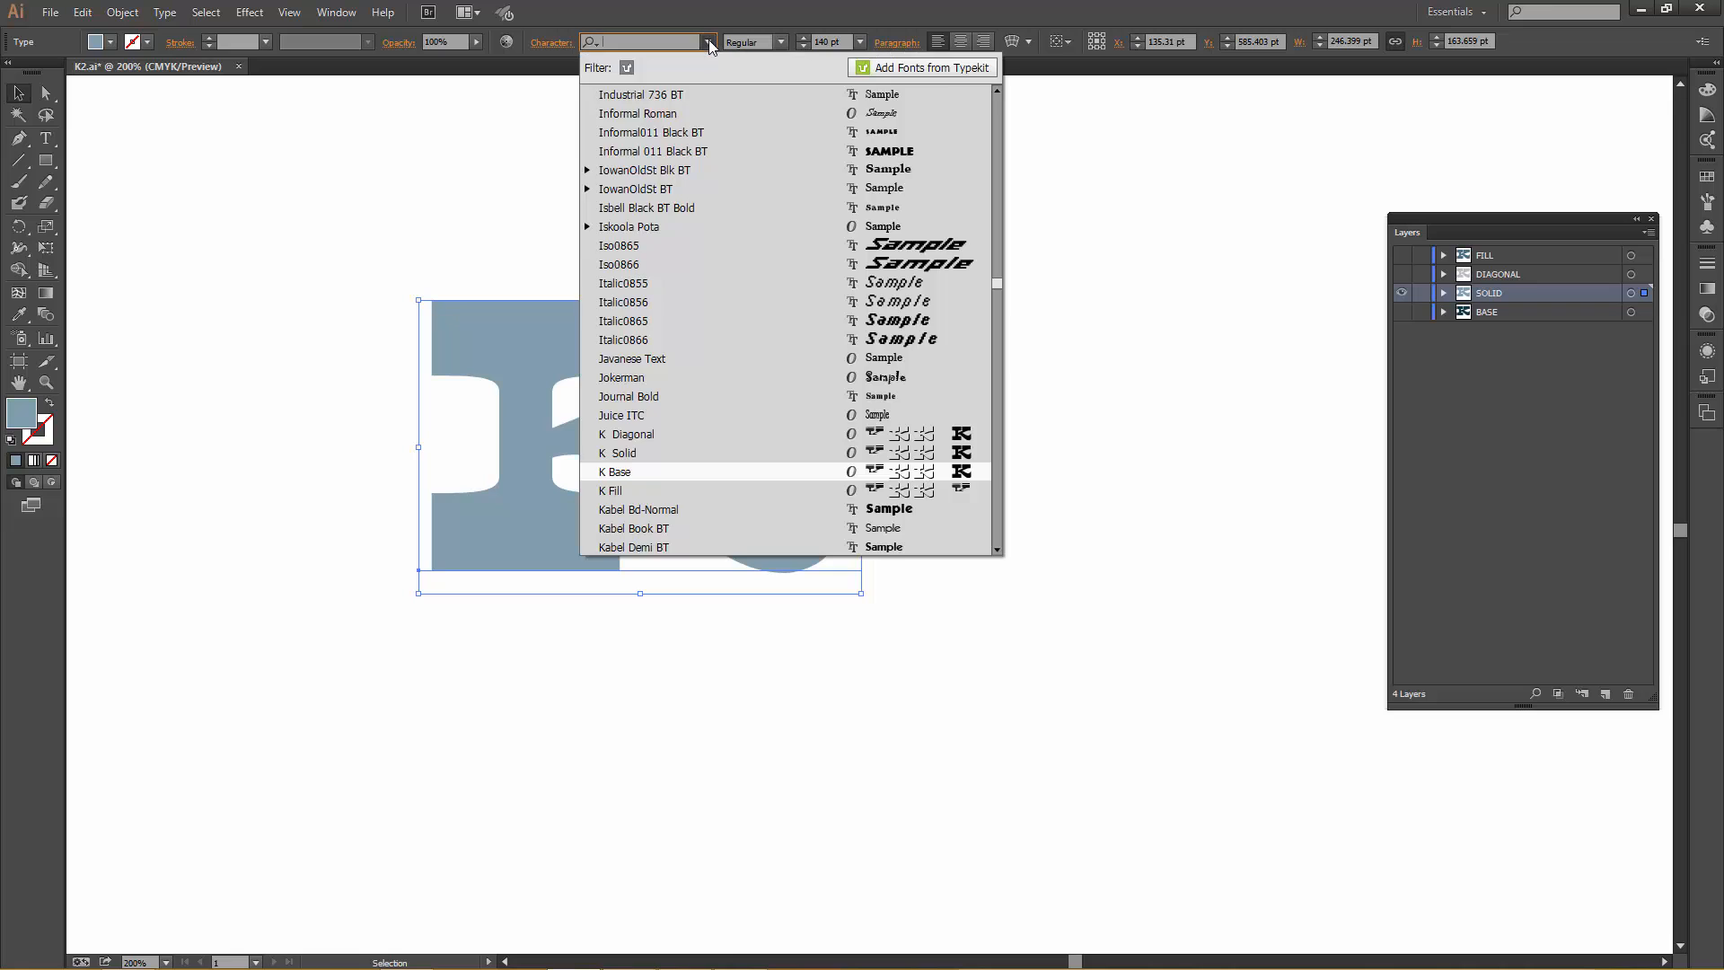
pyautogui.click(674, 454)
pyautogui.click(908, 465)
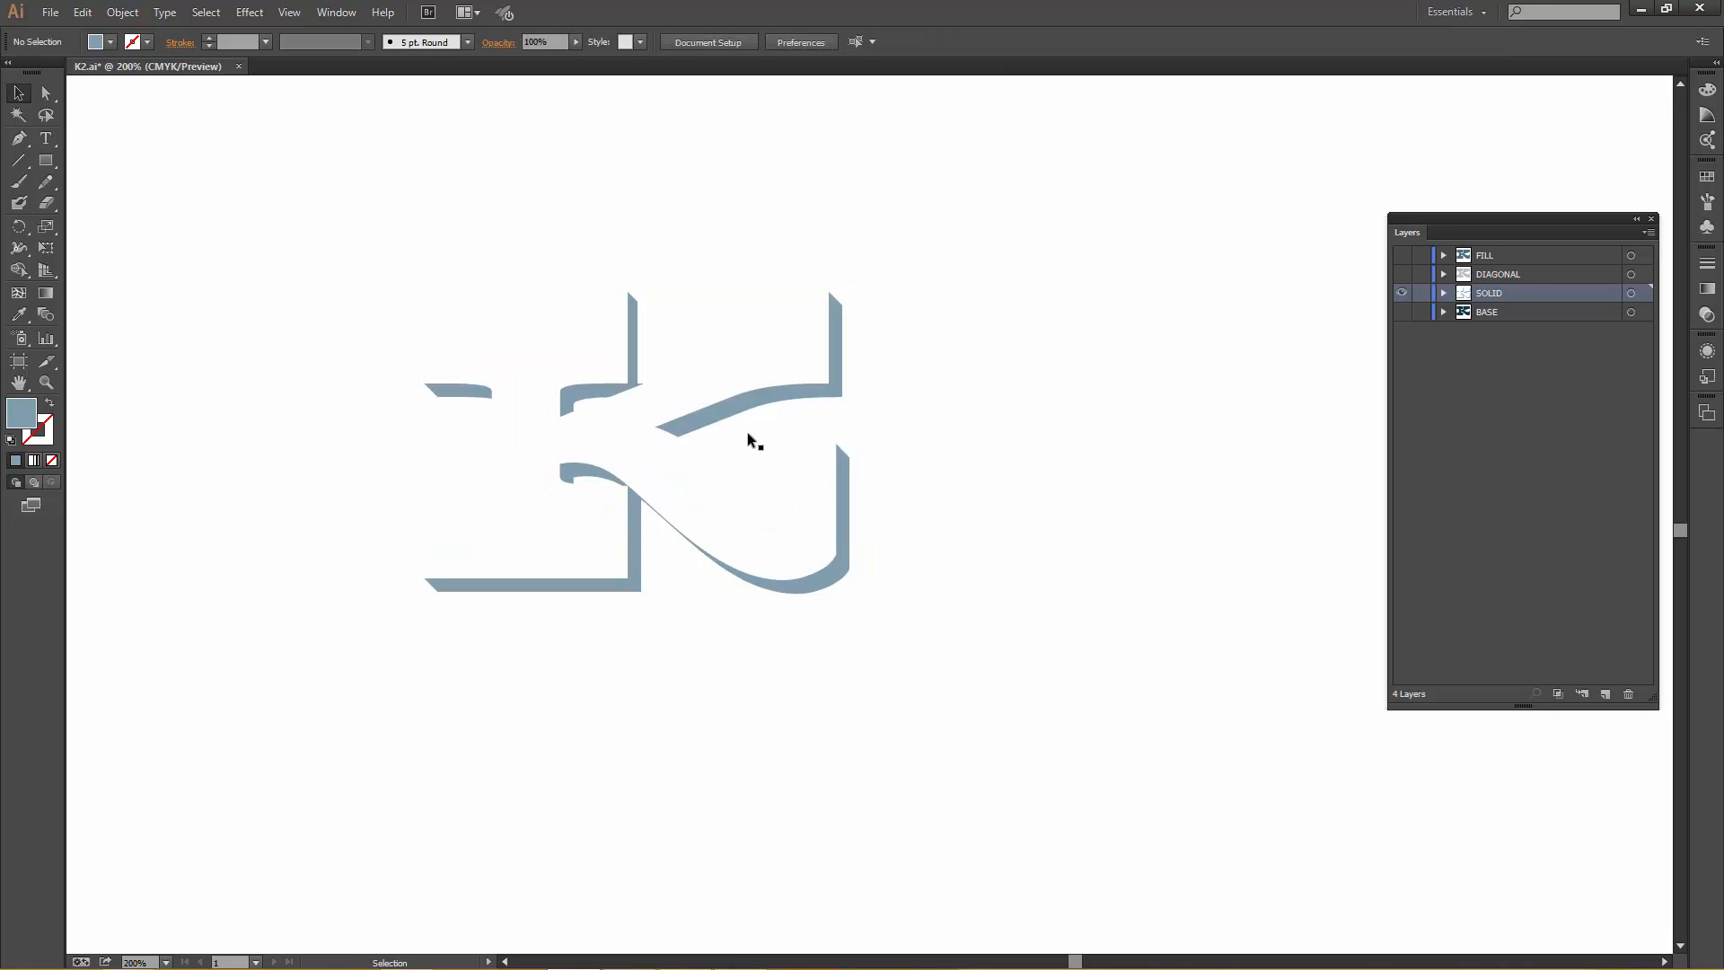
# - Show the DIAGONAL layer instead of SOLID and set its K to the K Diagonal font
pyautogui.hotkey('ctrl', 'y')
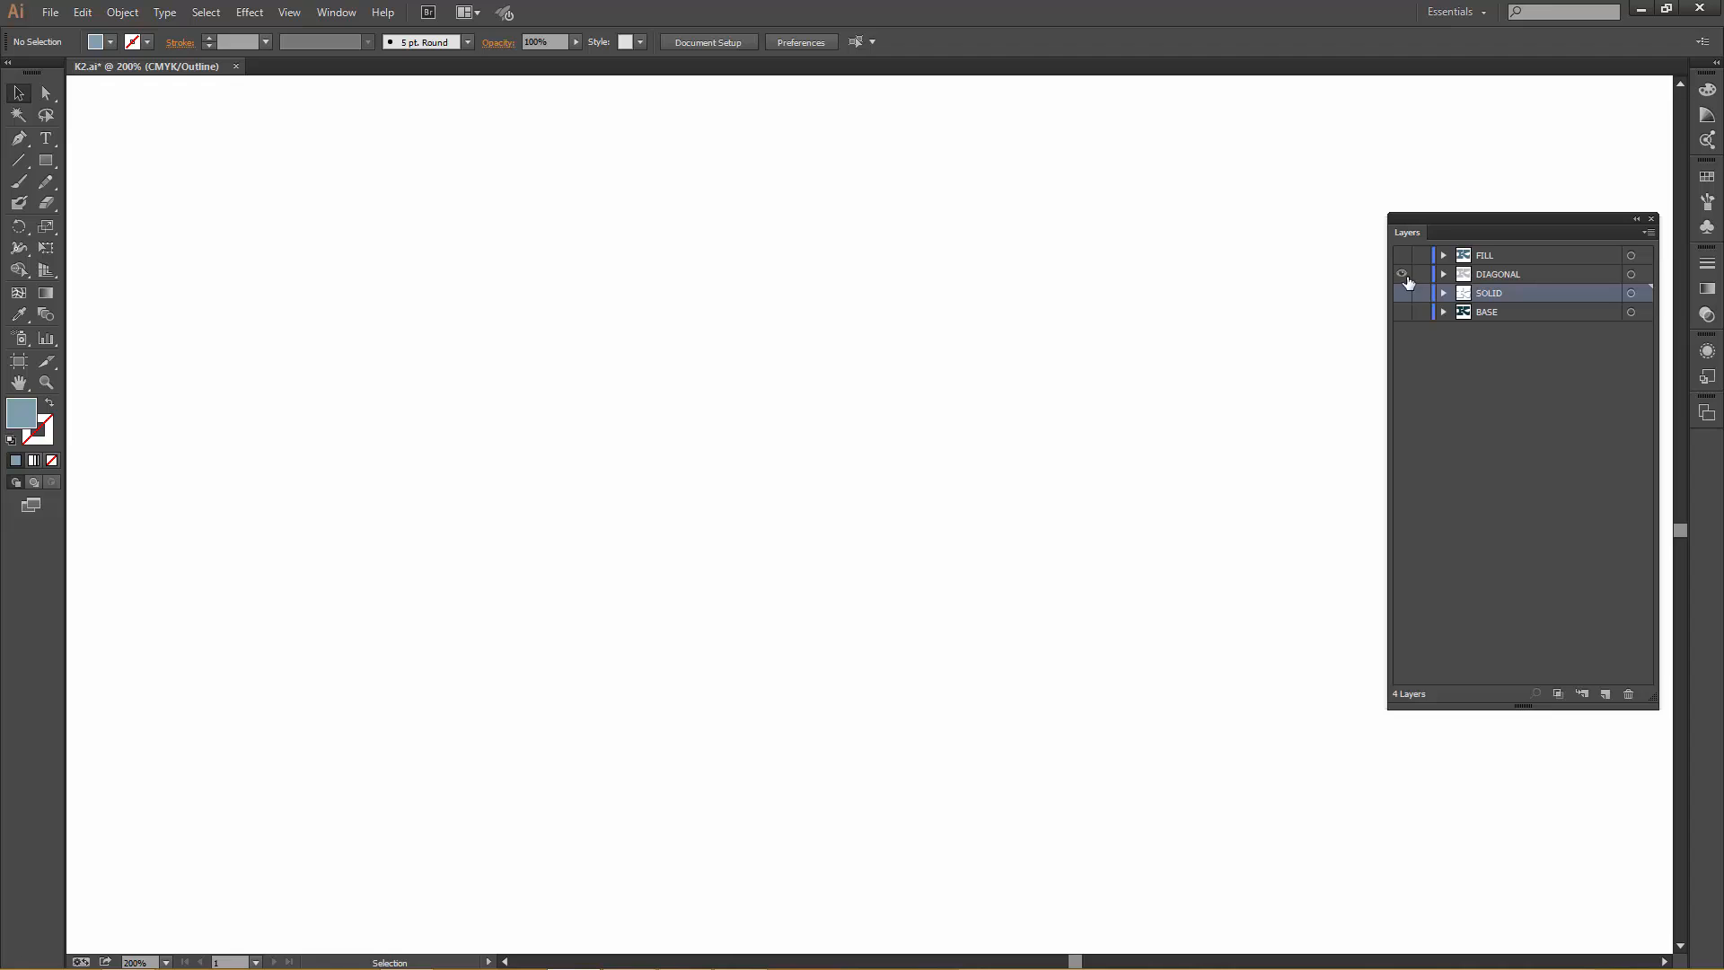
pyautogui.hotkey('ctrl', 'y')
pyautogui.click(1510, 271)
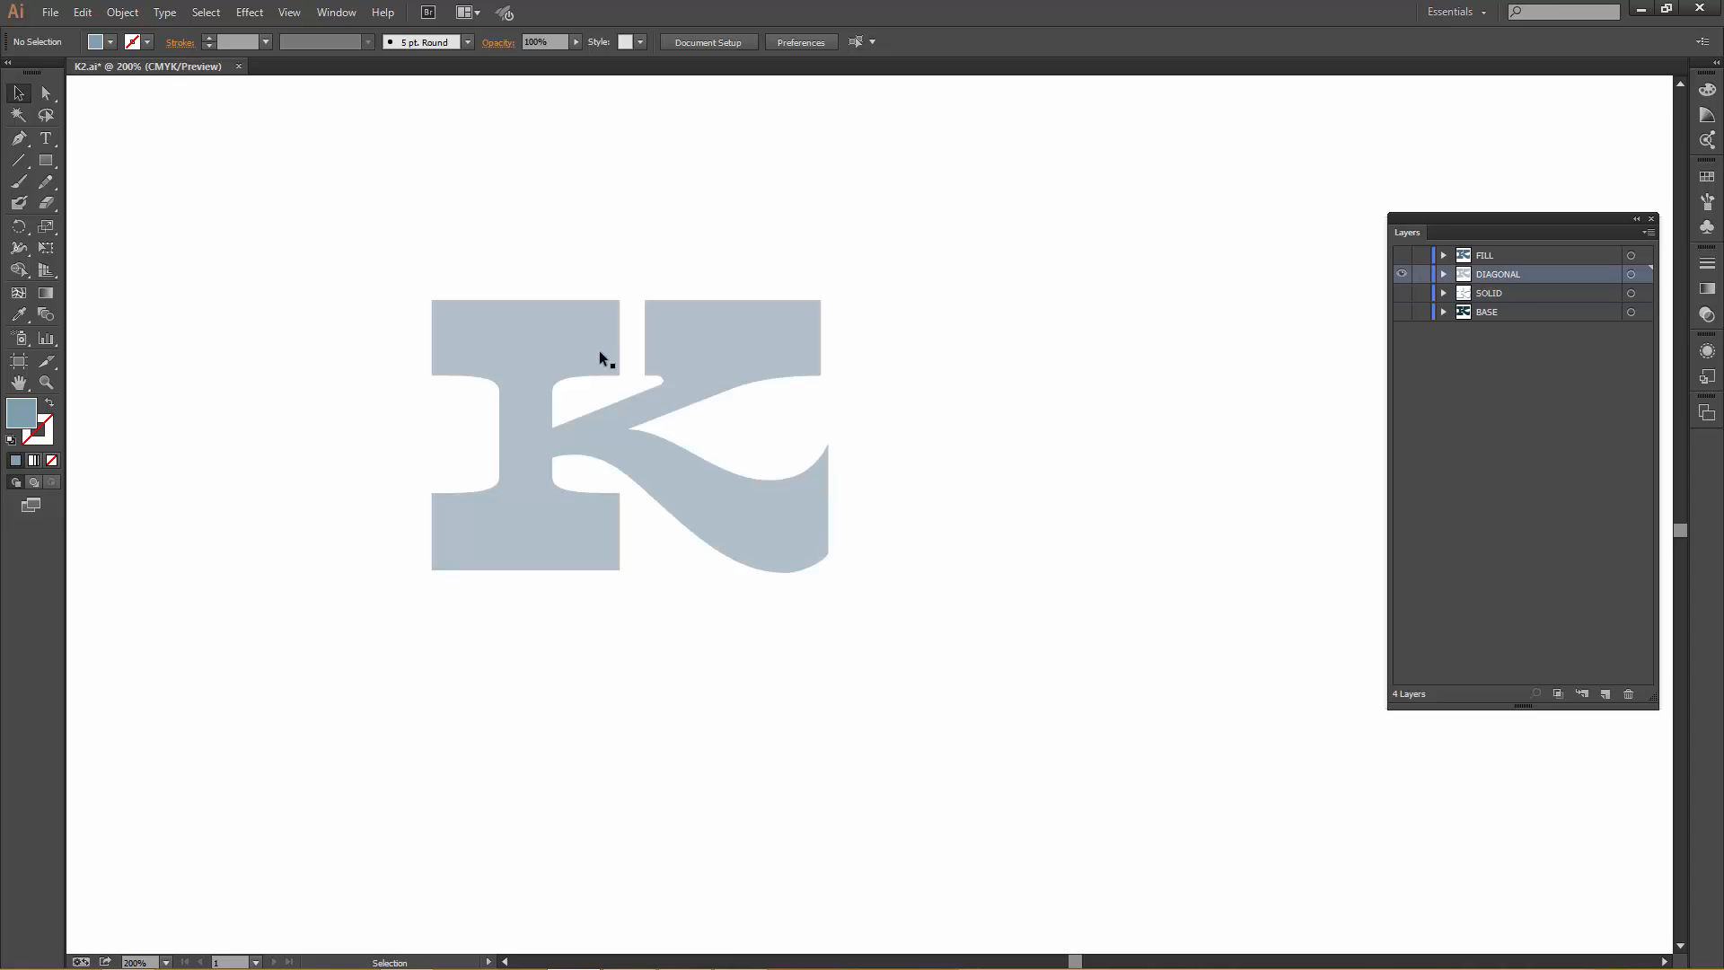
pyautogui.moveTo(360, 239); pyautogui.dragTo(955, 661)
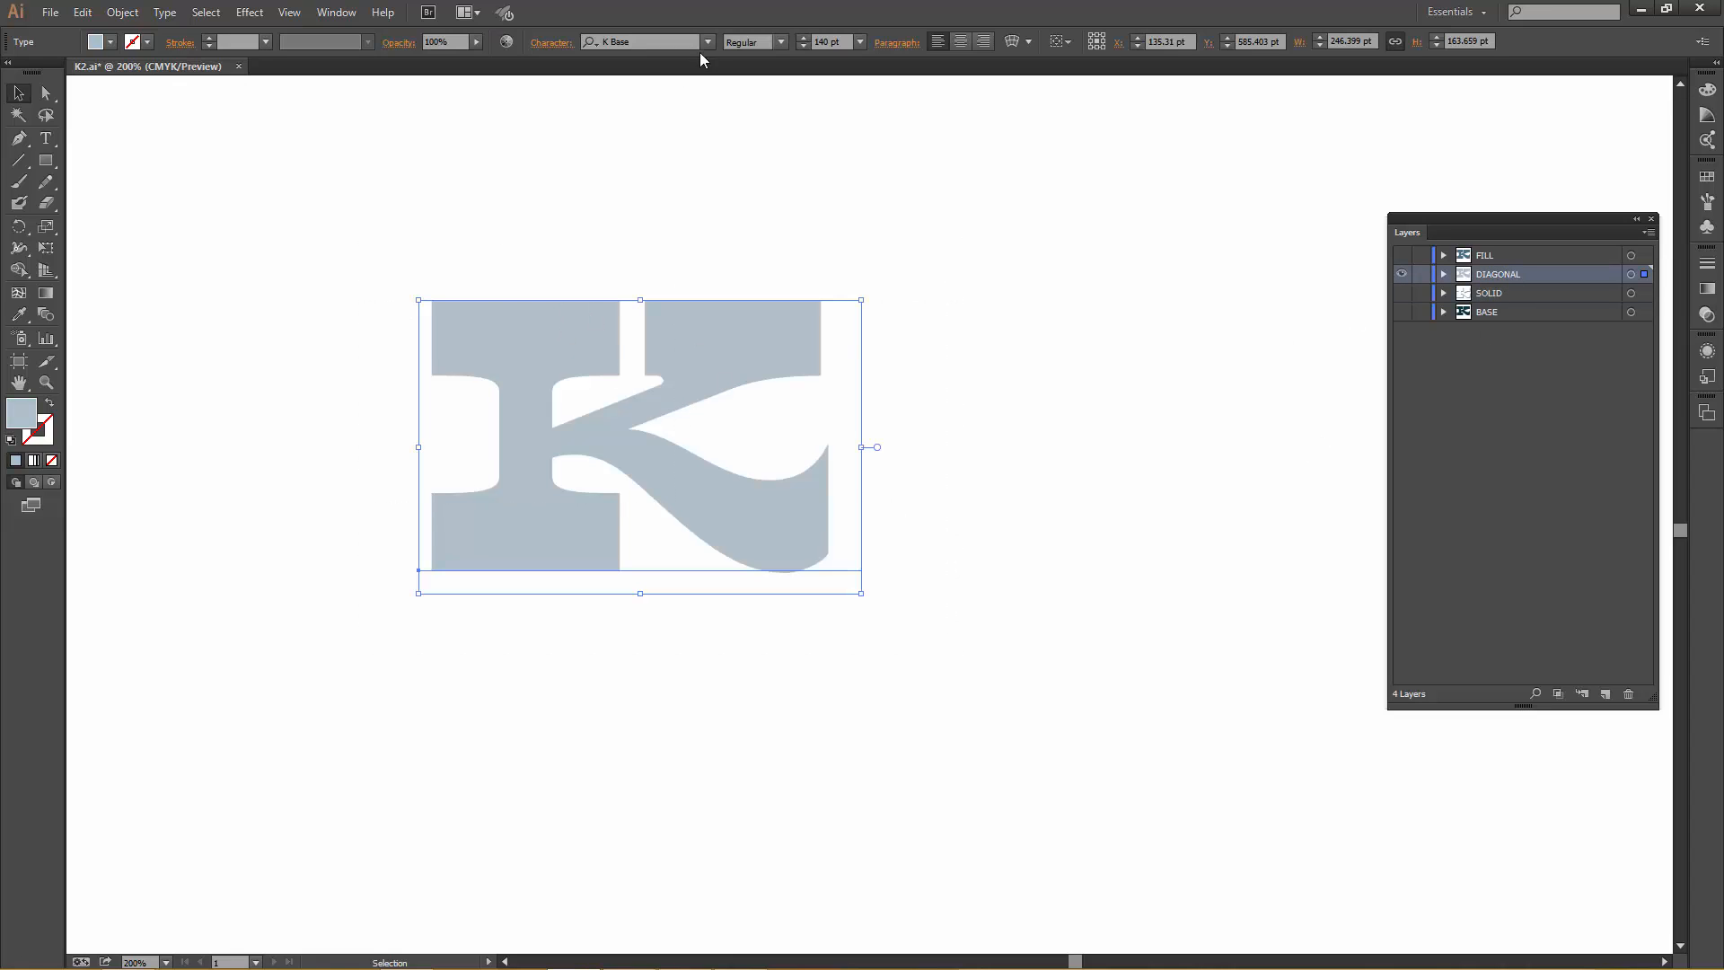
pyautogui.click(708, 40)
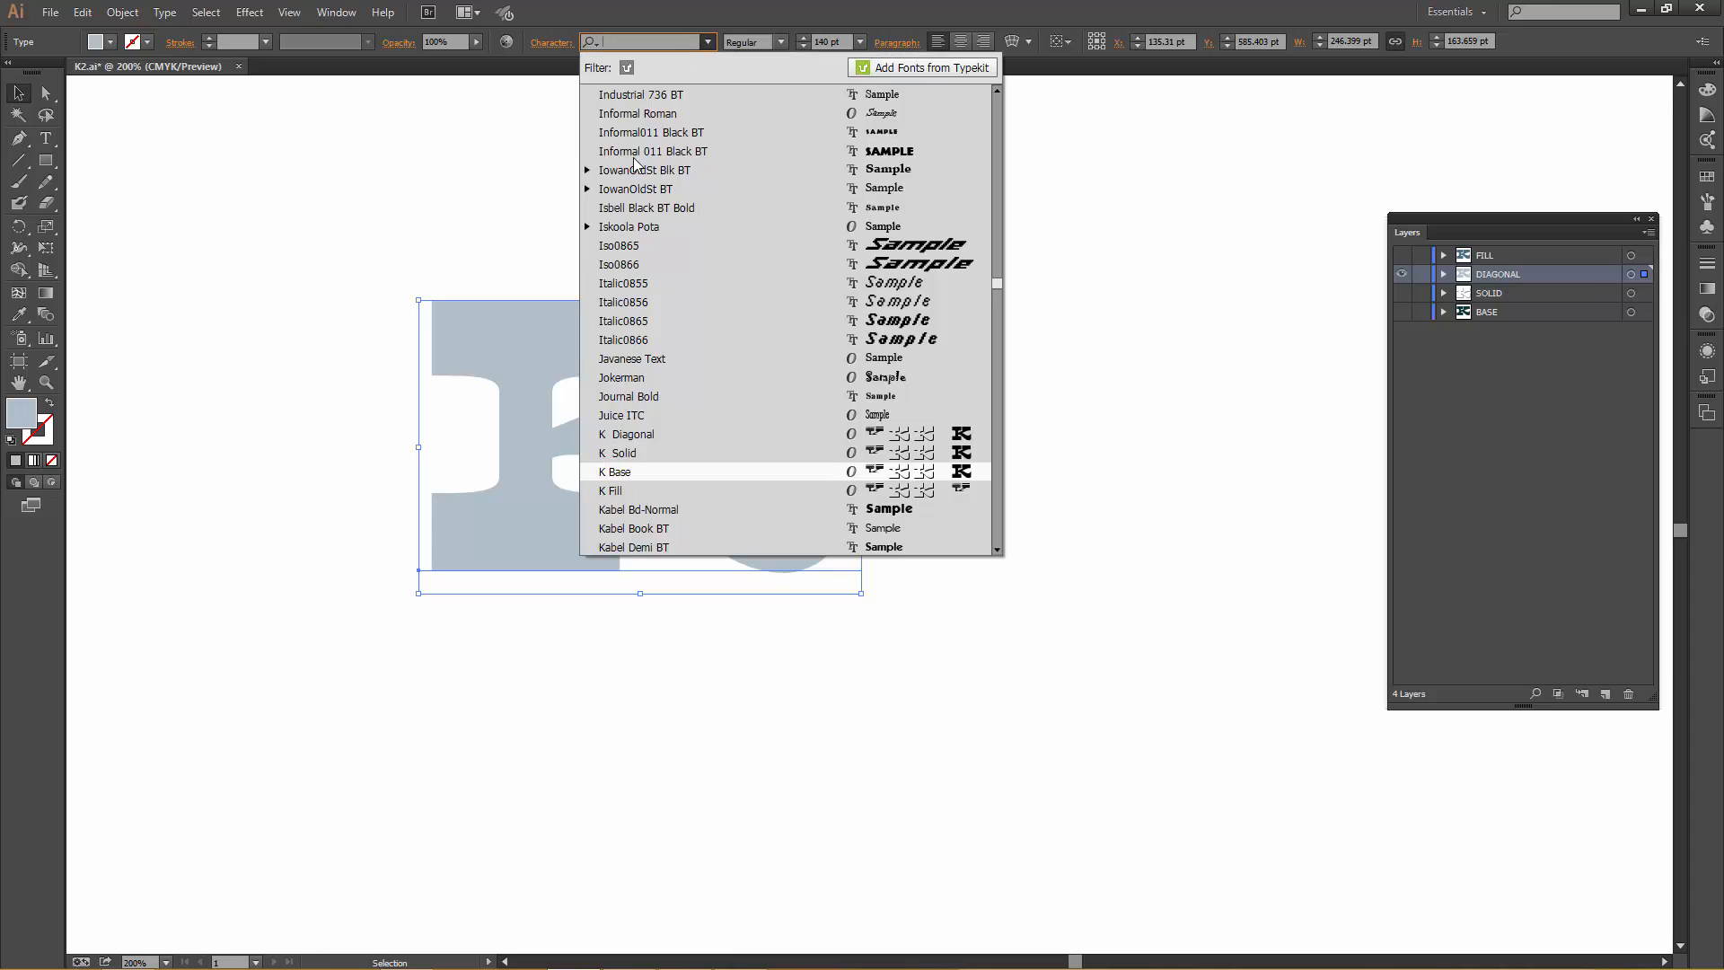
pyautogui.click(656, 437)
pyautogui.click(983, 462)
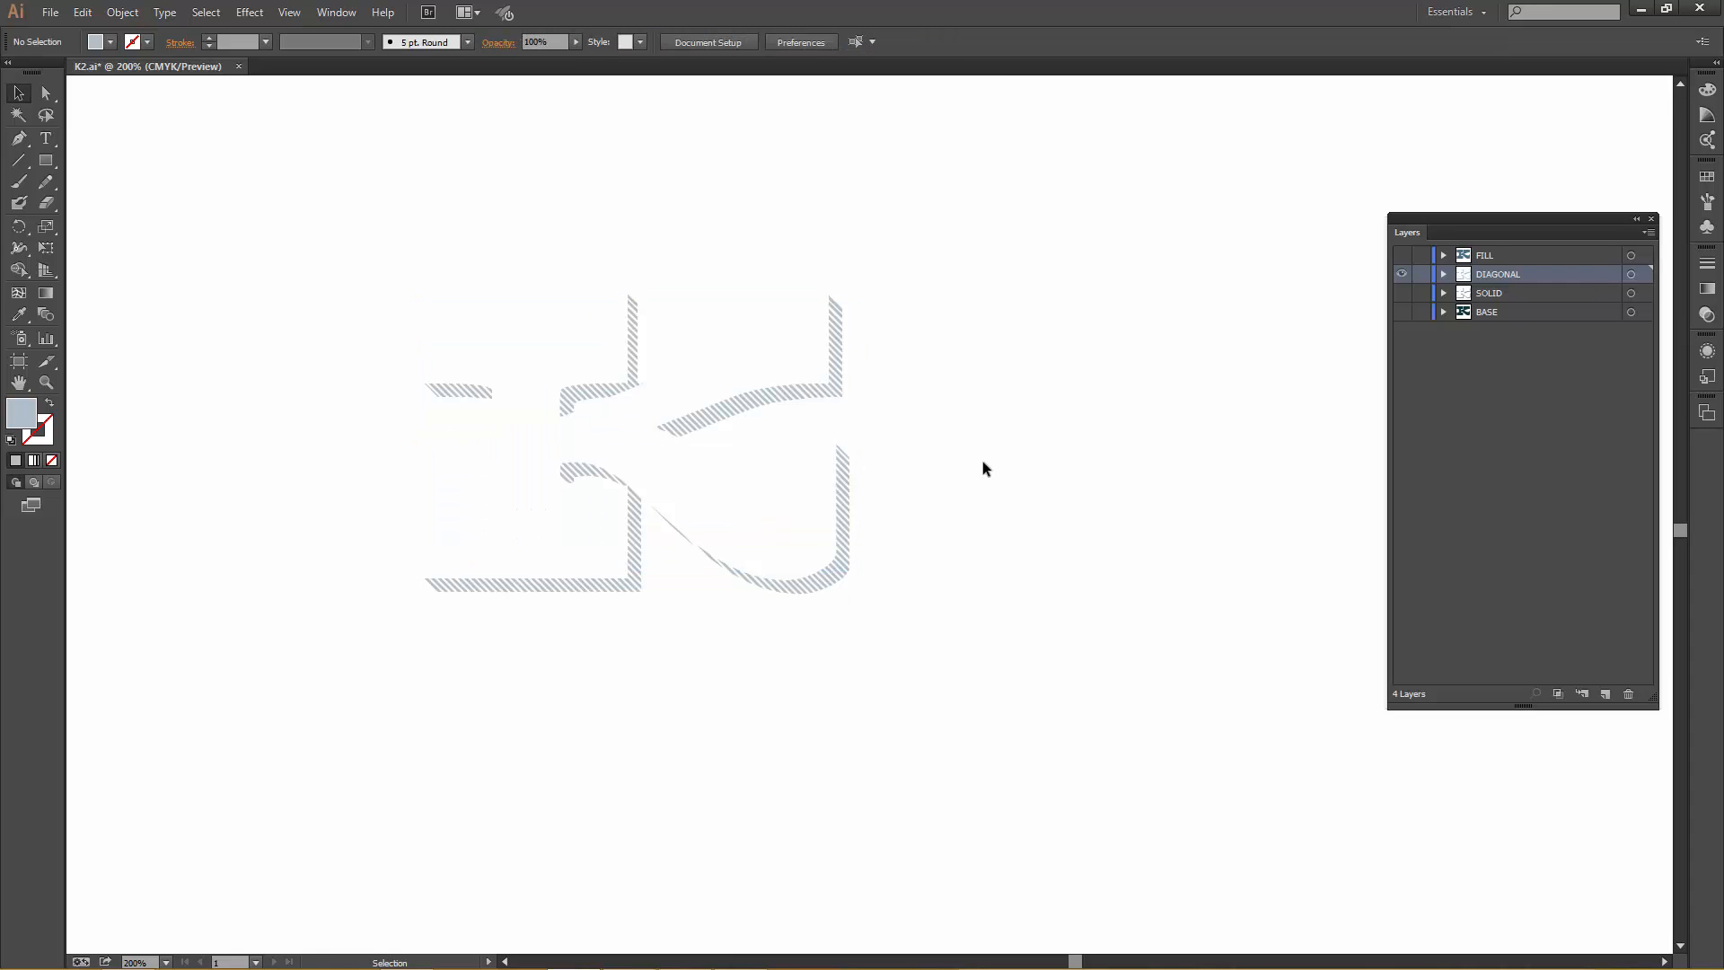
# - Show the FILL layer instead of DIAGONAL and set its K to the K Fill font
pyautogui.click(1401, 273)
pyautogui.click(1402, 255)
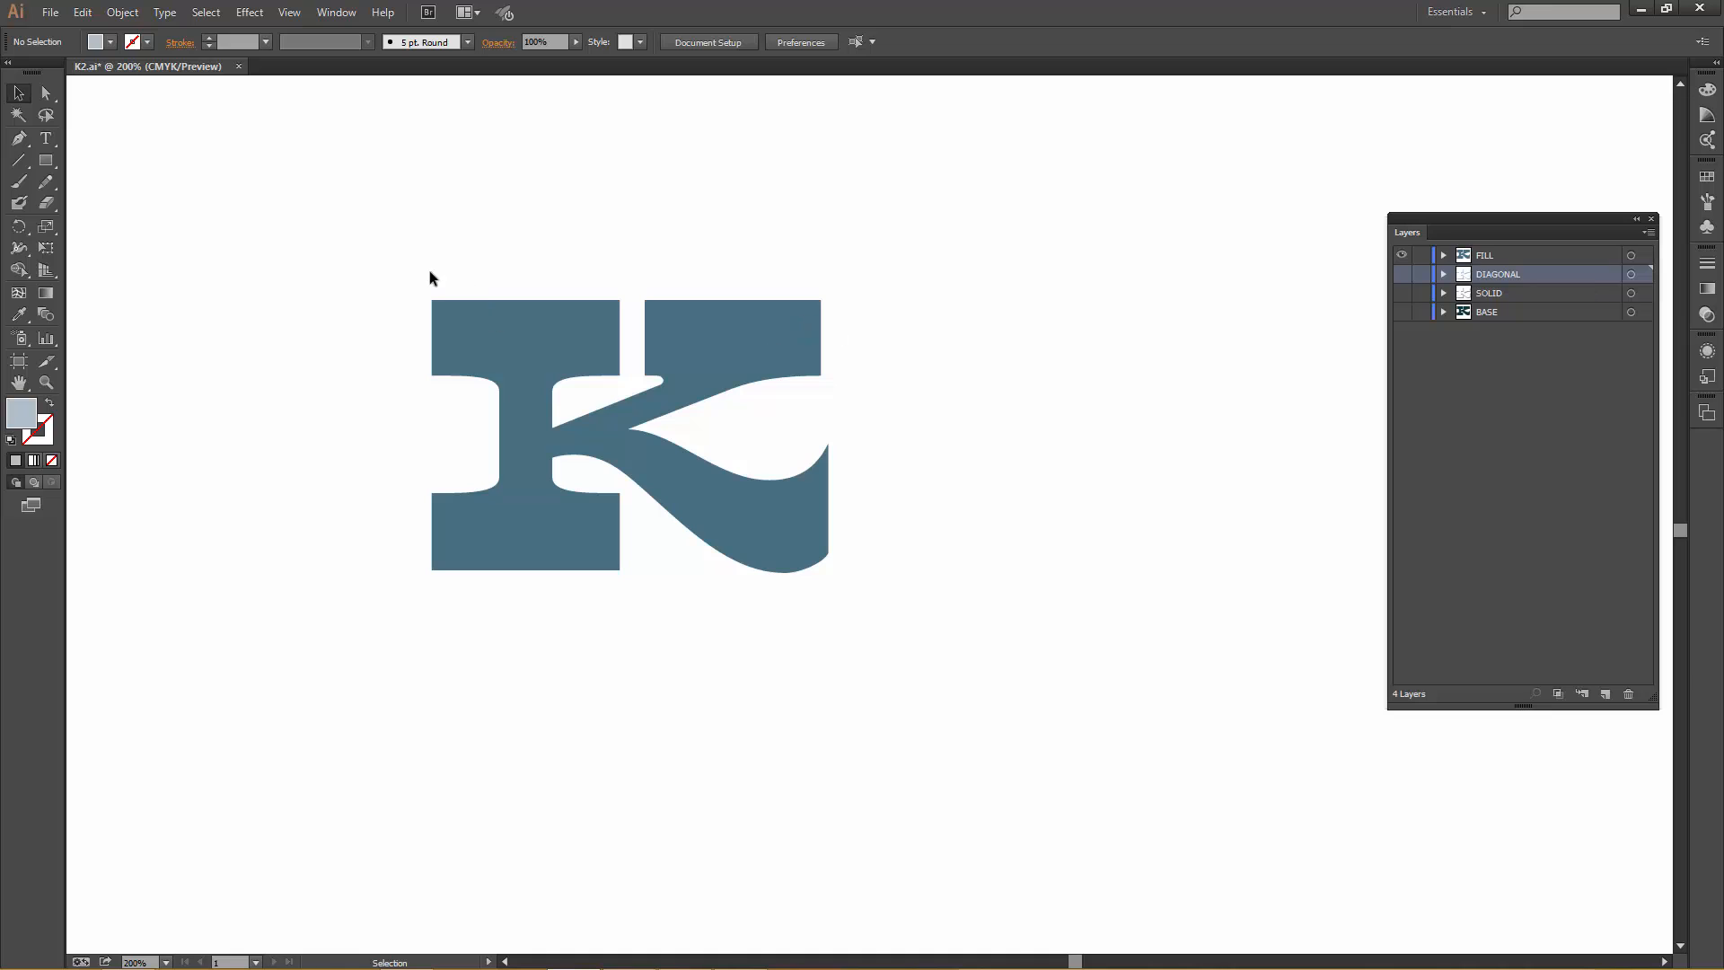
pyautogui.moveTo(388, 254); pyautogui.dragTo(892, 628)
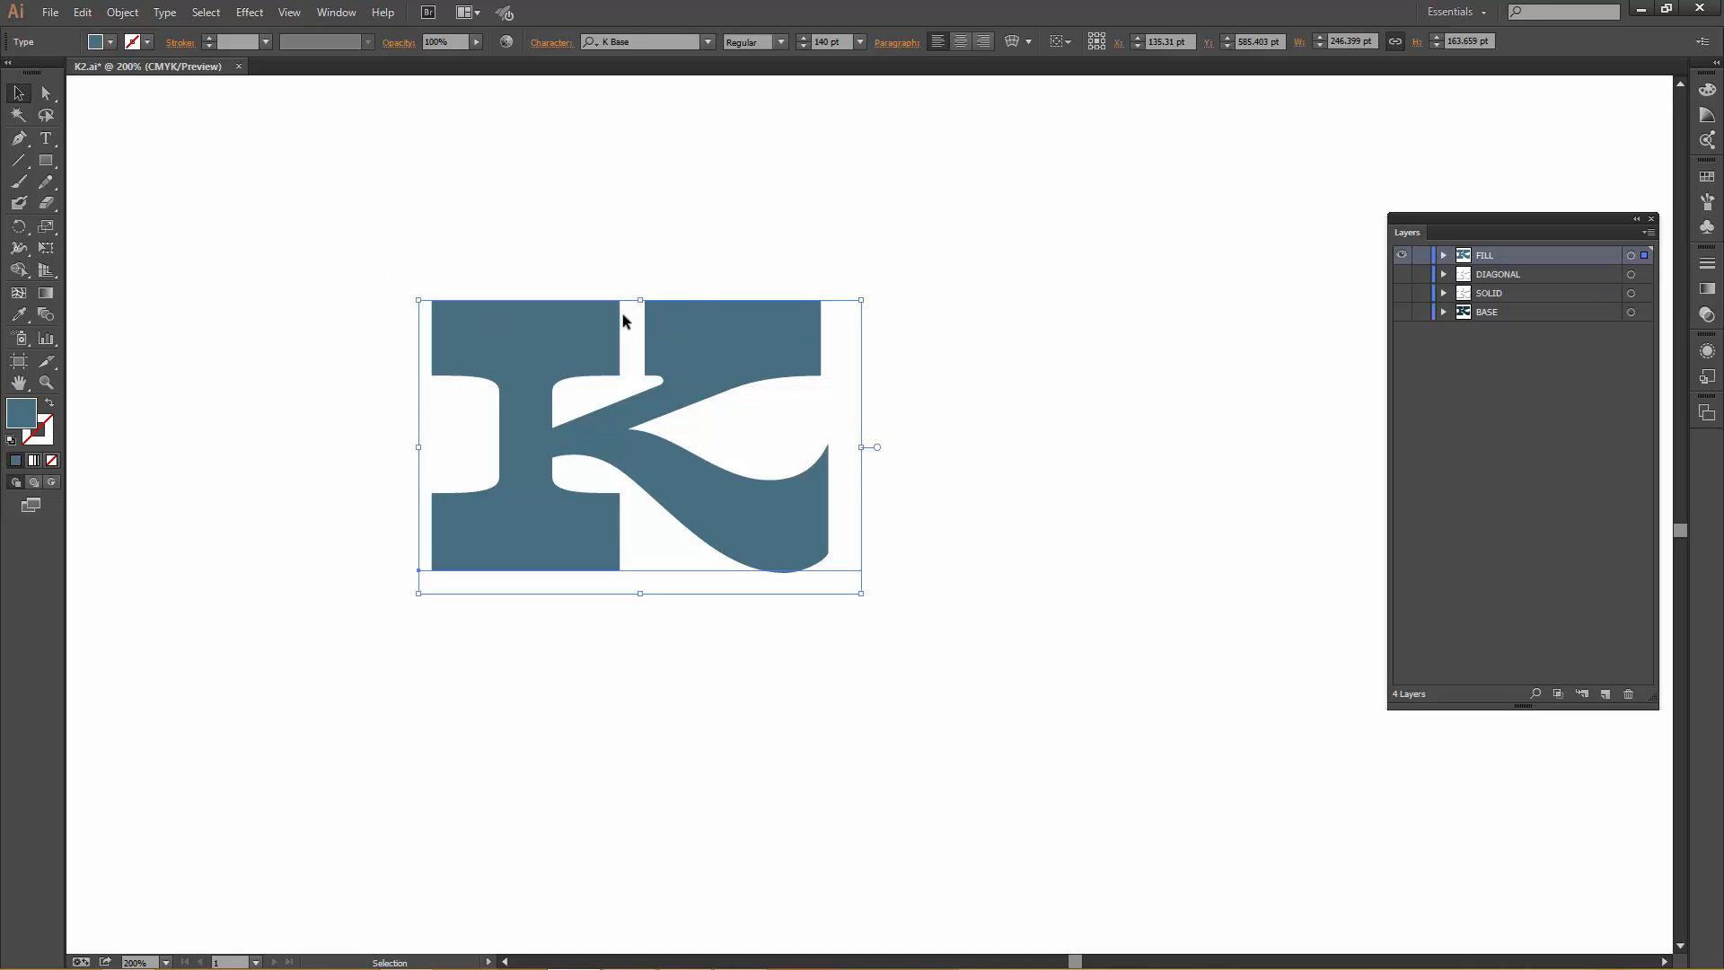
pyautogui.click(708, 43)
pyautogui.click(645, 488)
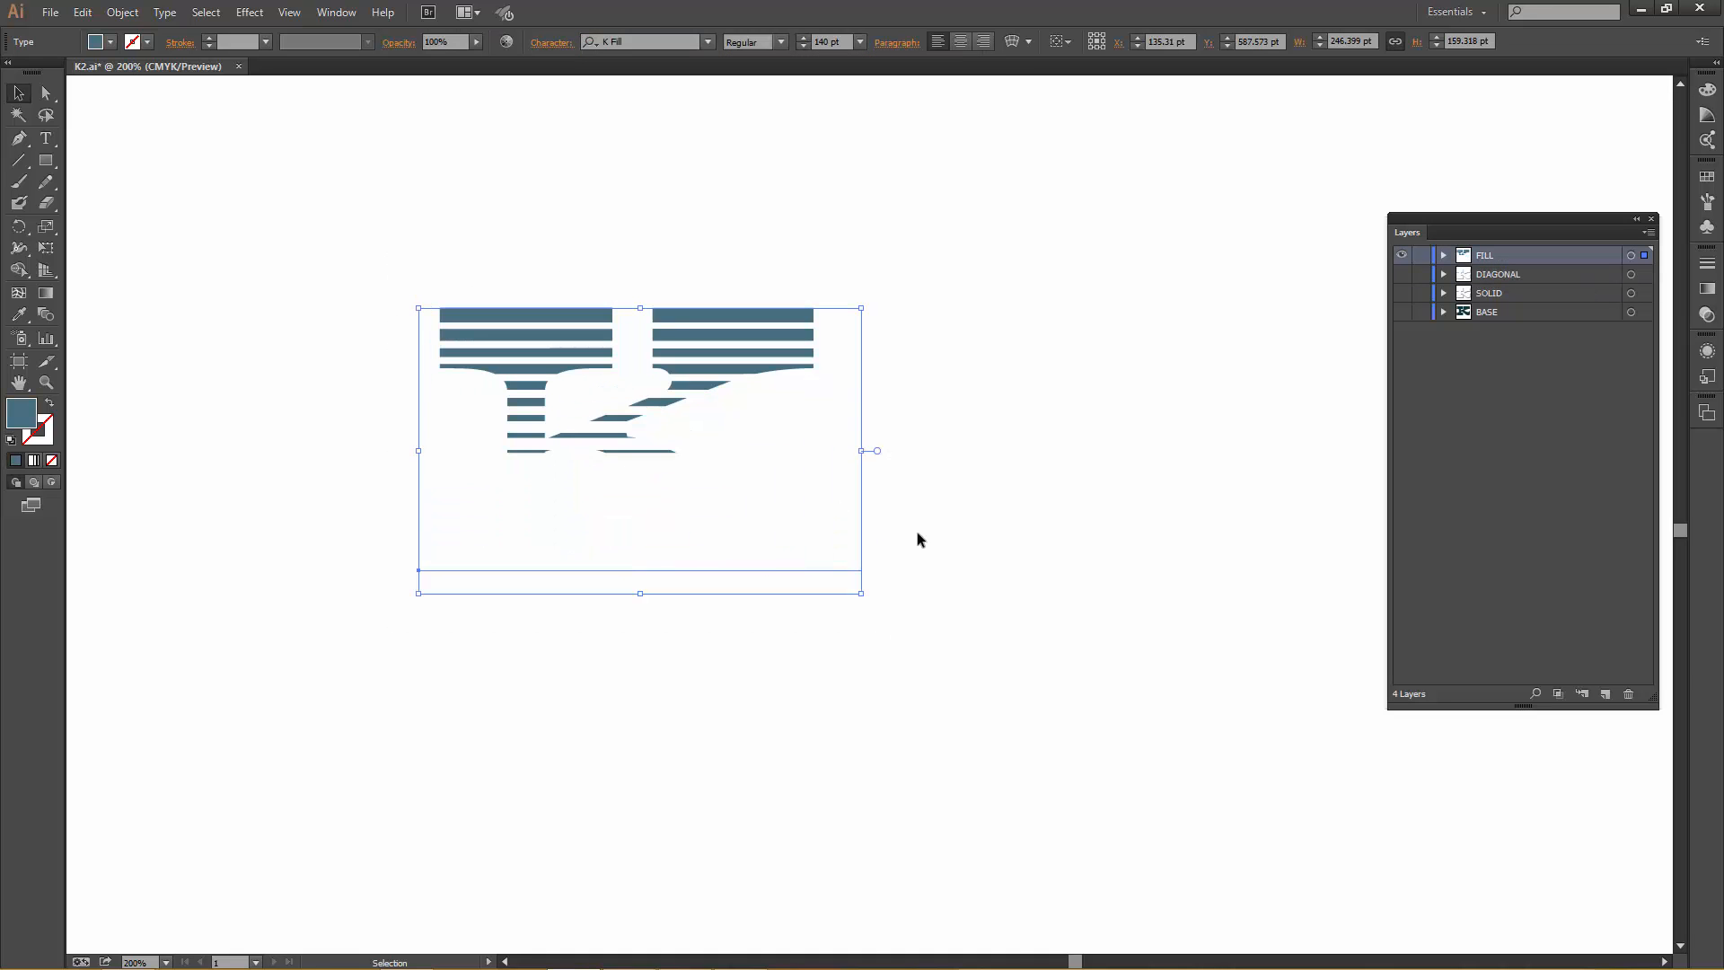
pyautogui.click(1184, 539)
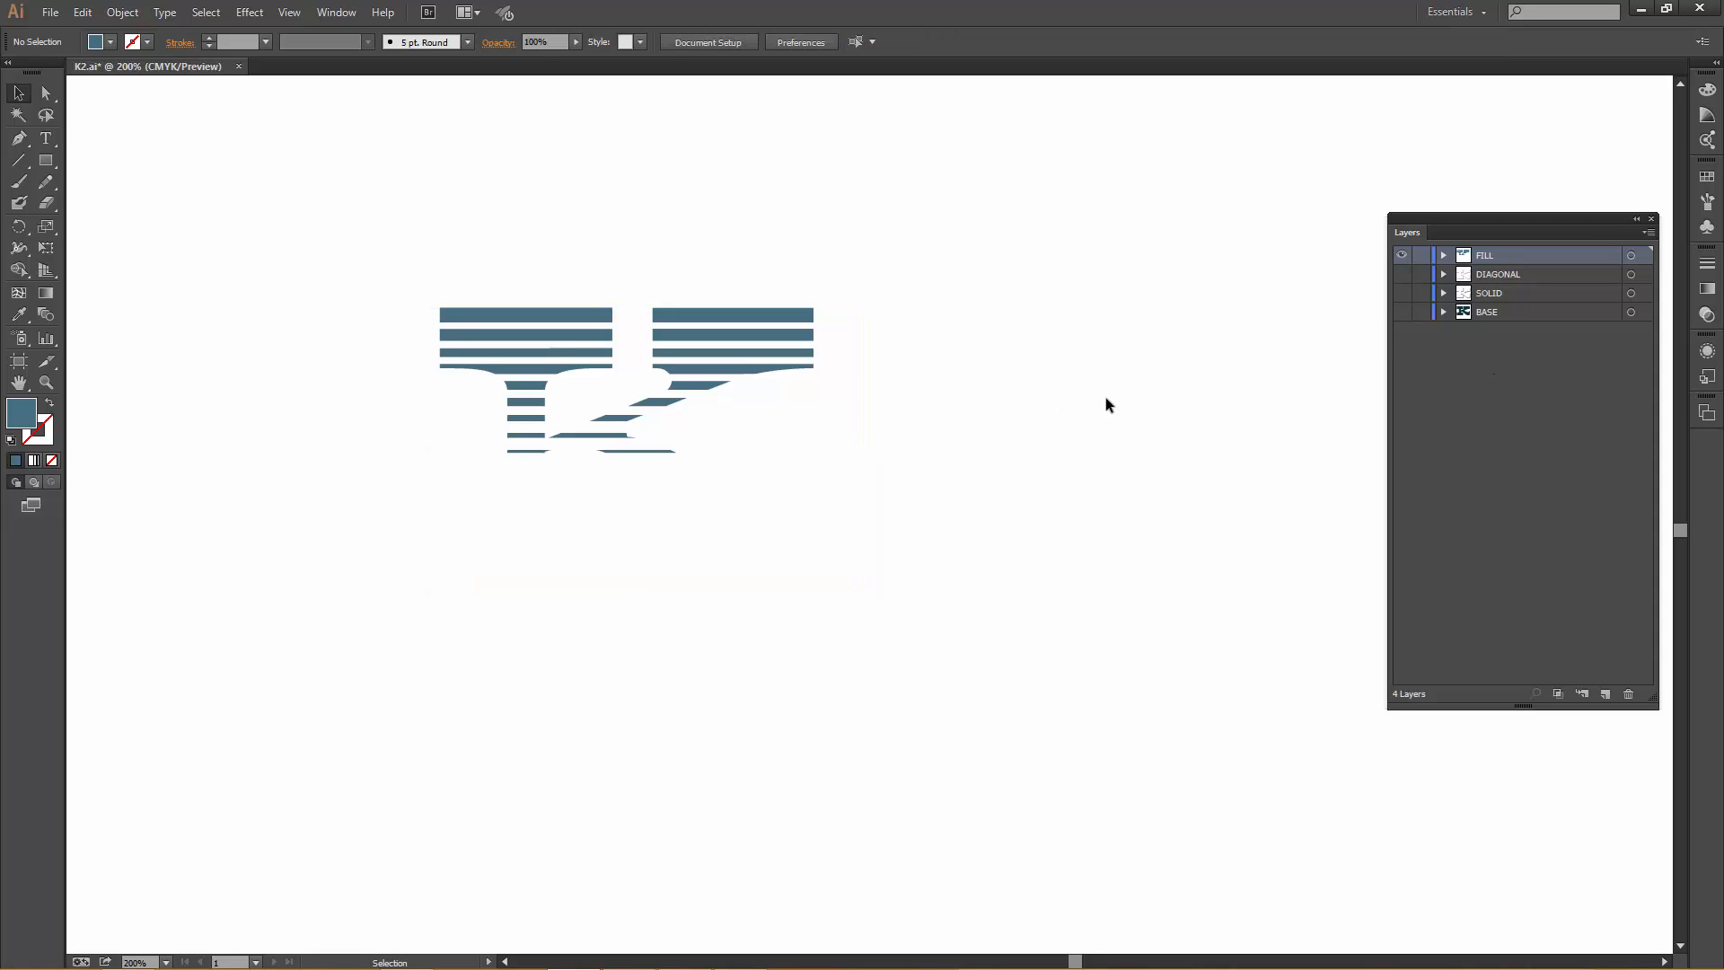
# - Show the DIAGONAL, SOLID and BASE layers together with FILL
pyautogui.moveTo(1401, 274); pyautogui.dragTo(1407, 316)
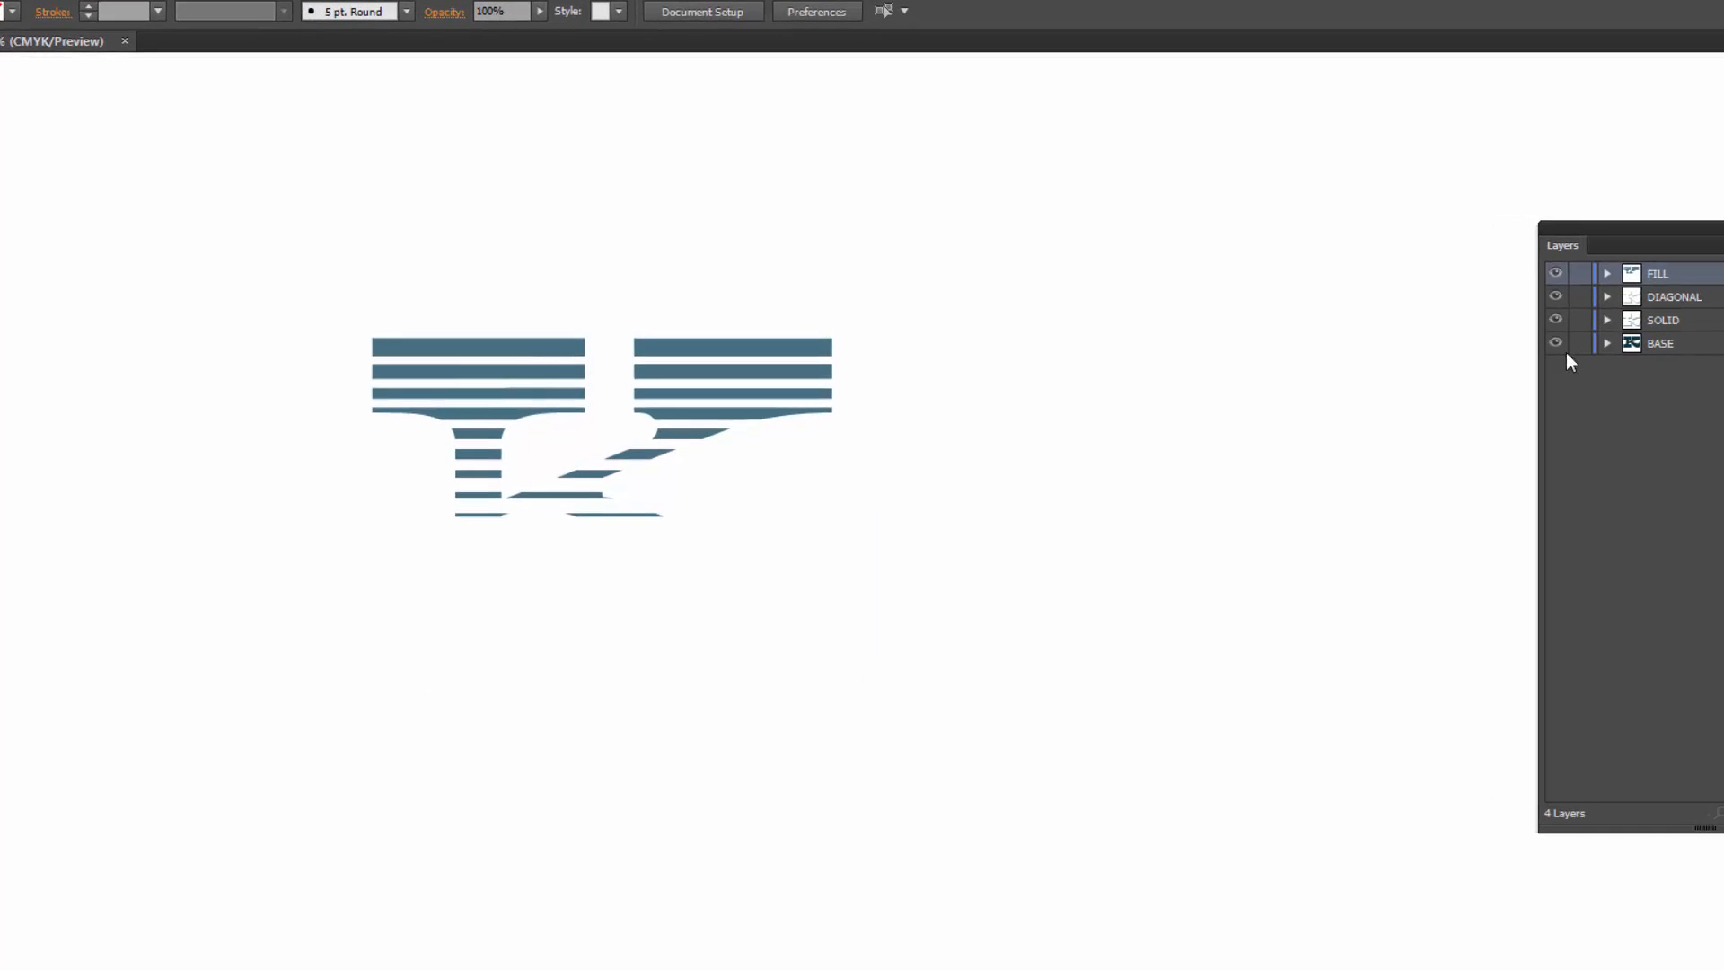